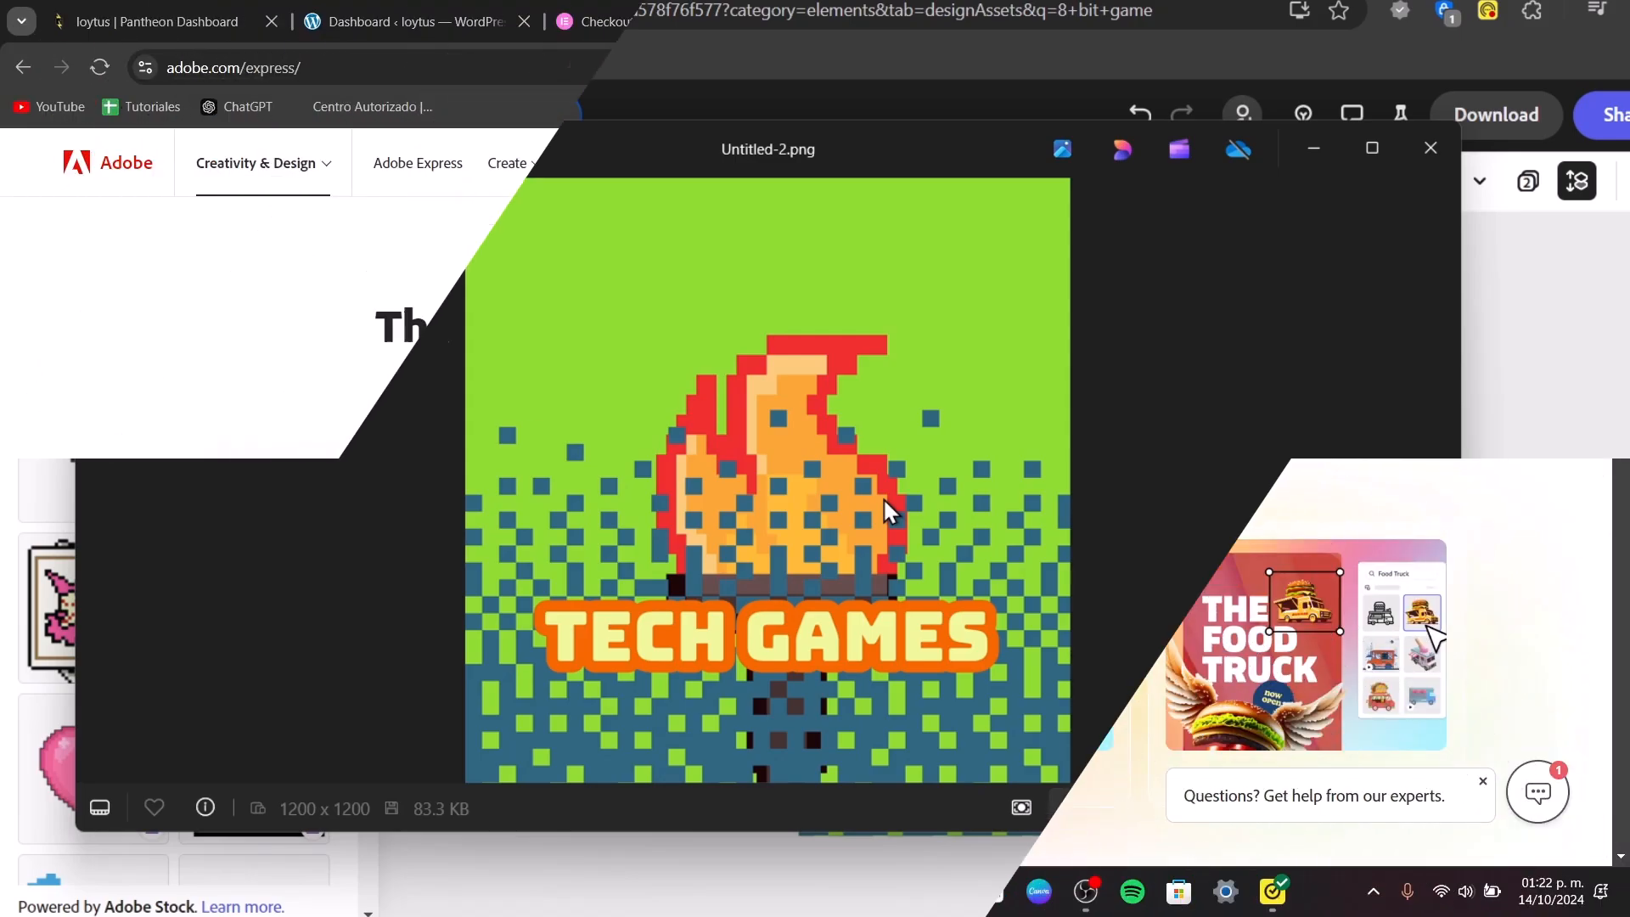
# Look through the Adobe Express landing page, including its features, organization offerings and plan comparison.
pyautogui.scroll(-4, 760, 488)
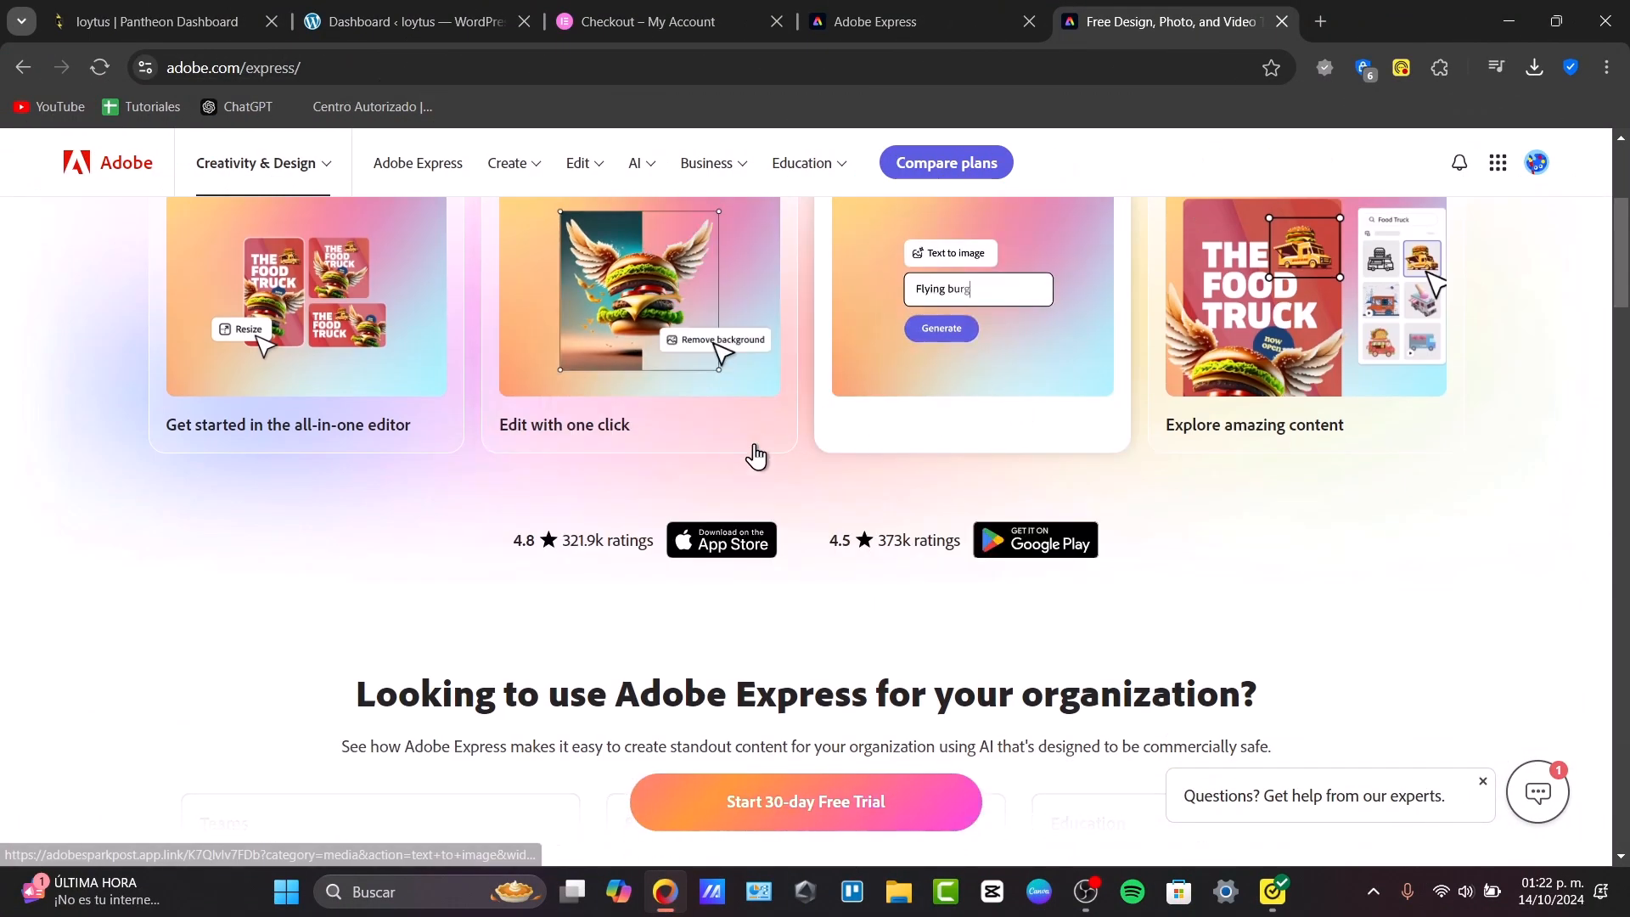
pyautogui.moveTo(1036, 477)
pyautogui.scroll(-5, 1037, 479)
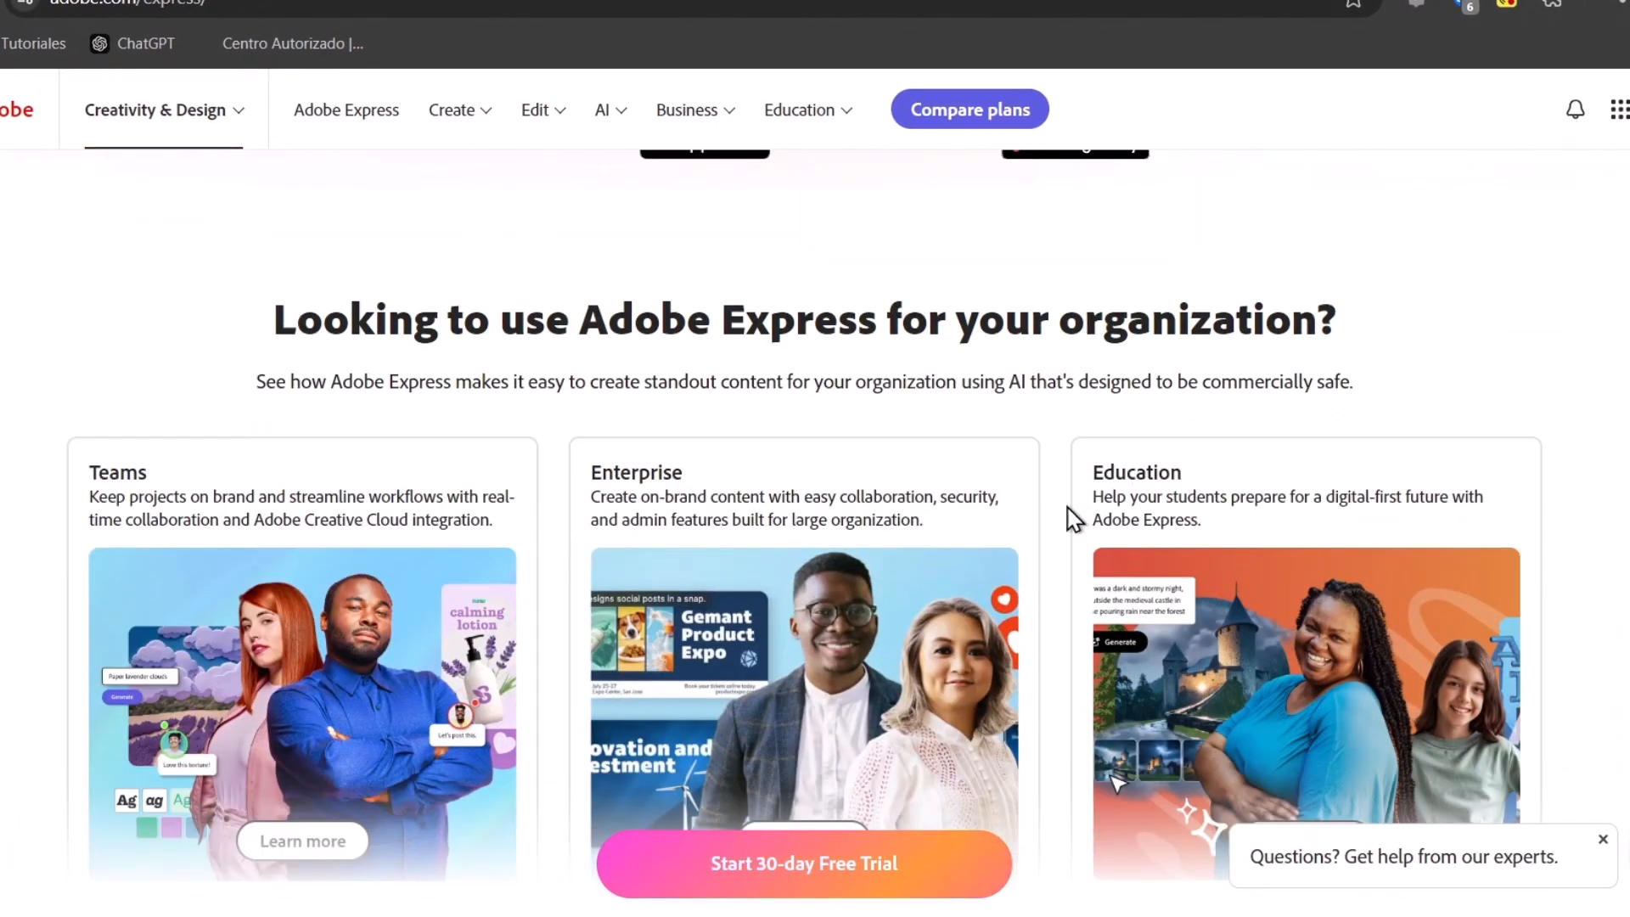
pyautogui.scroll(-10, 1034, 597)
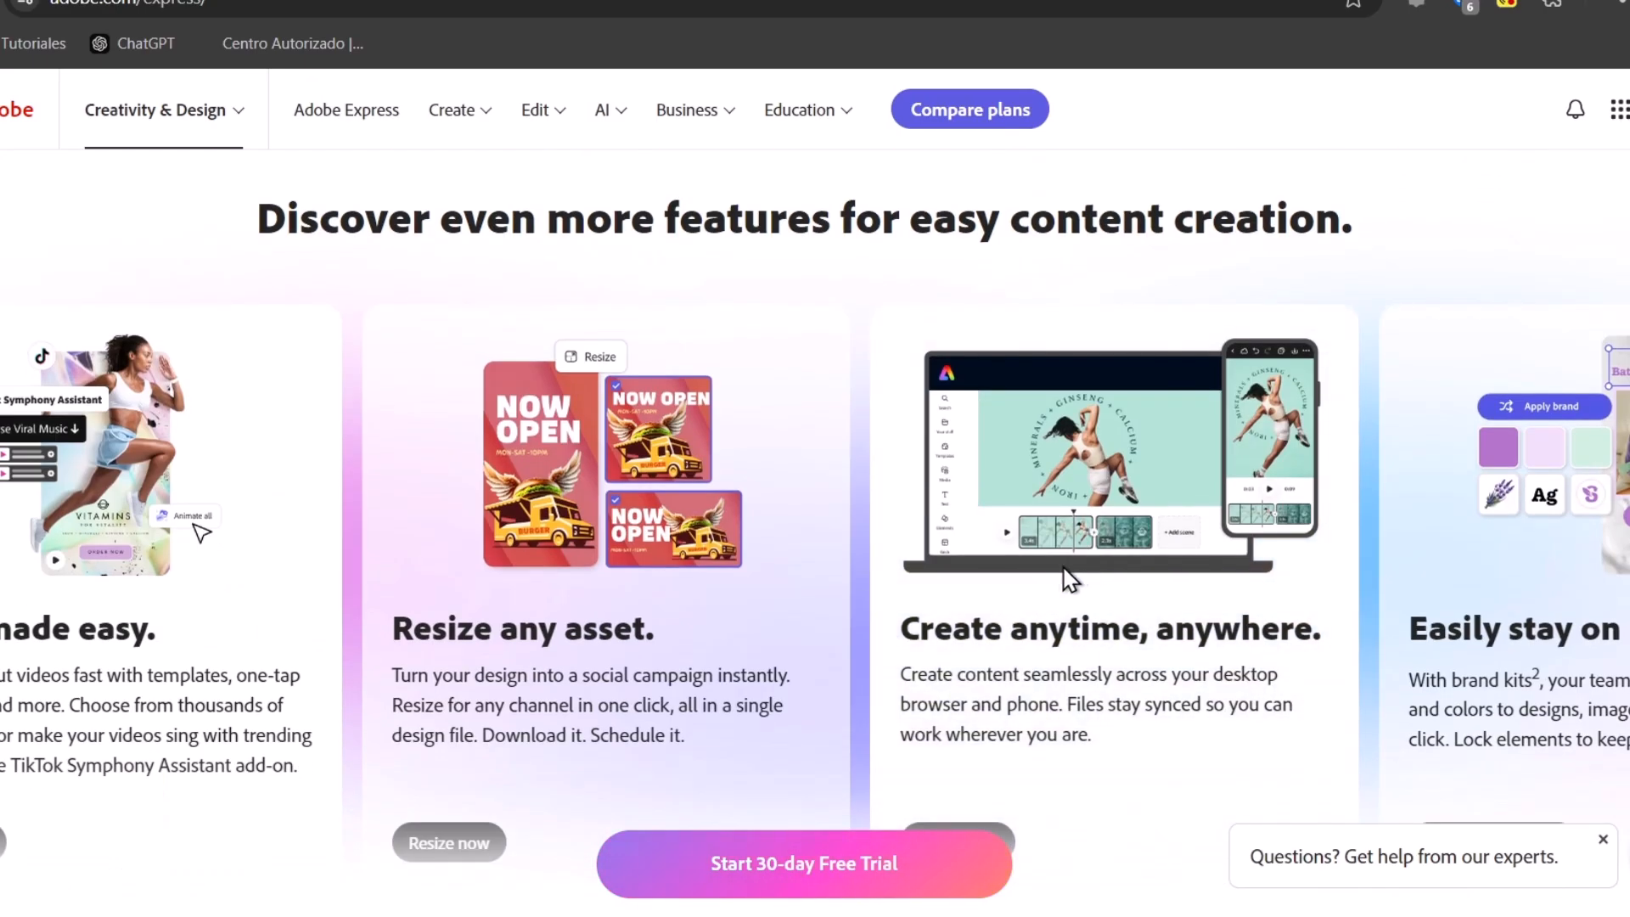
pyautogui.scroll(-10, 1062, 463)
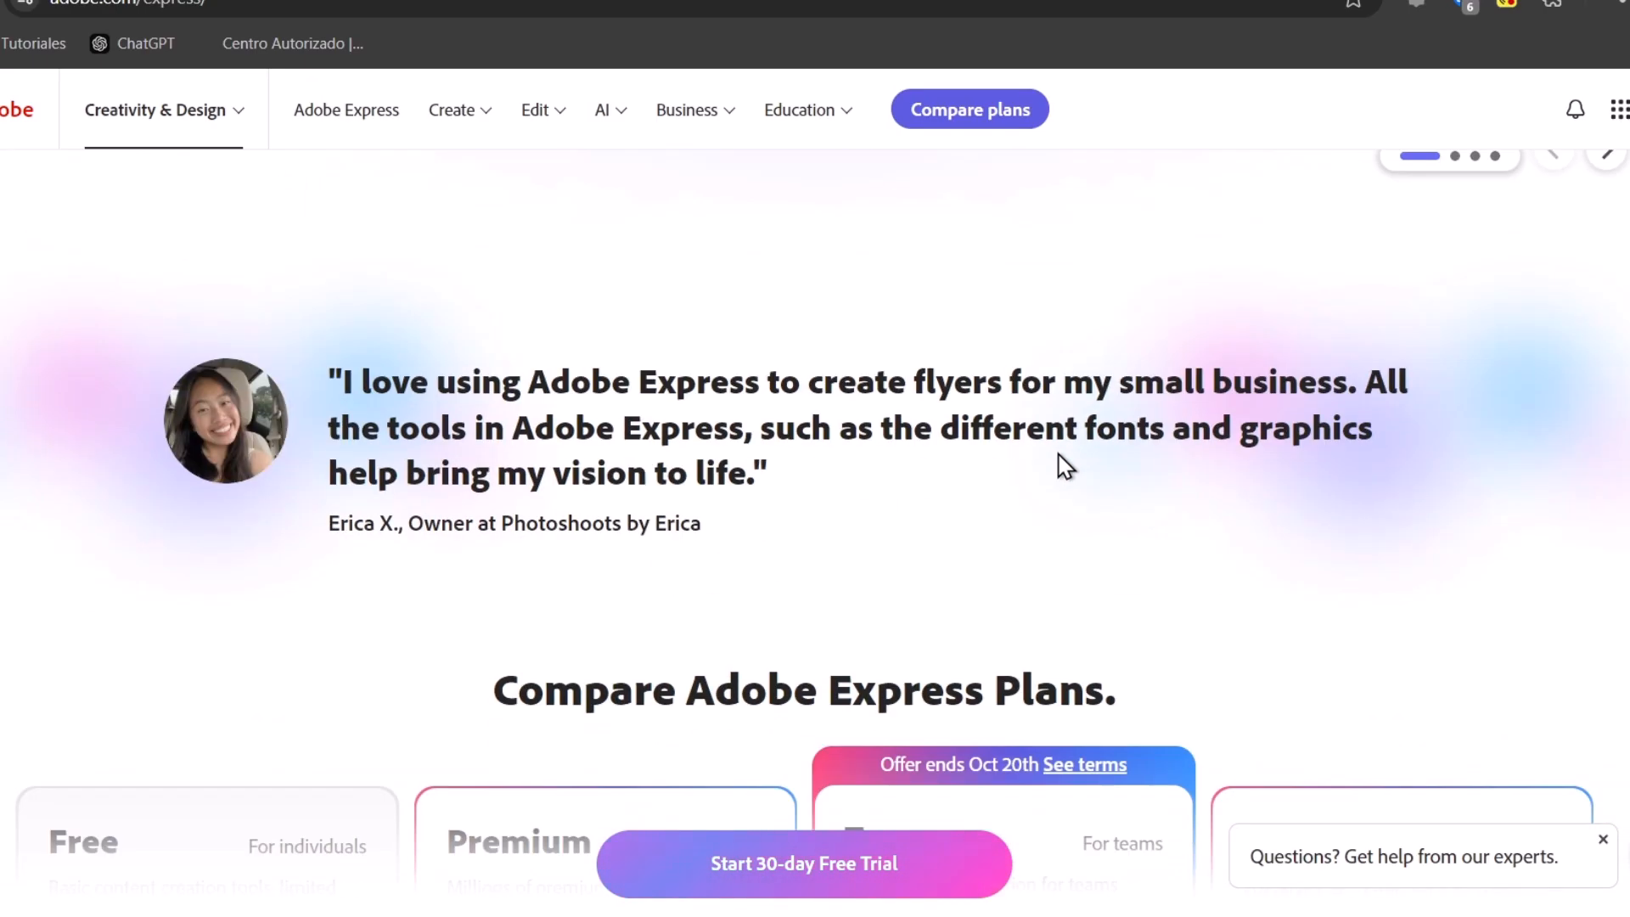
pyautogui.scroll(-15, 1061, 466)
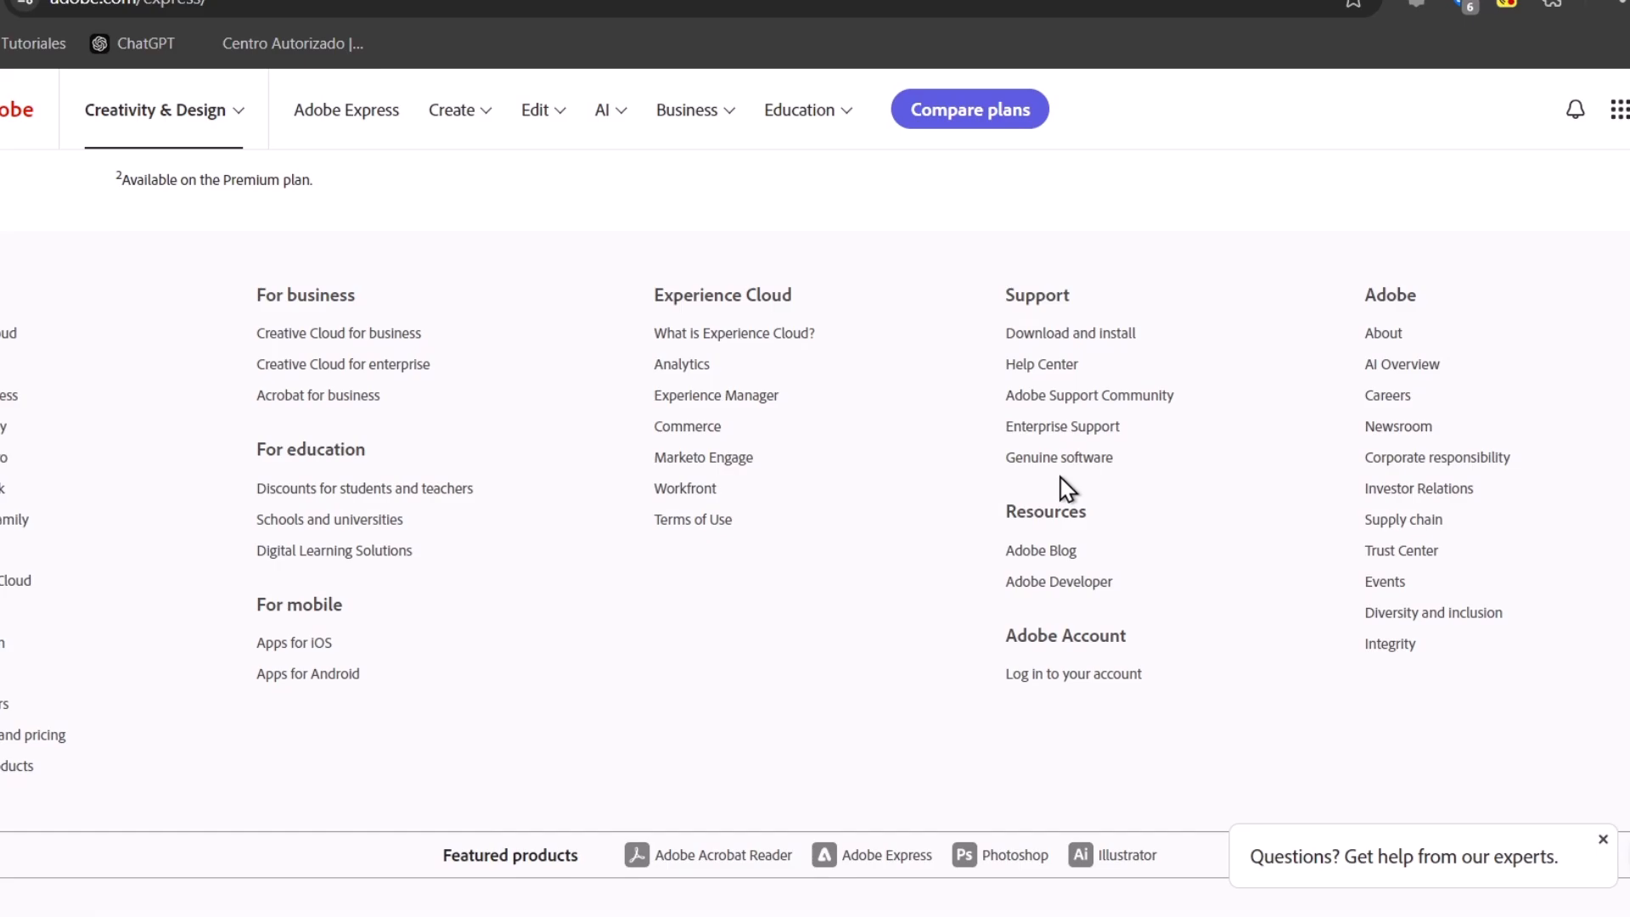
pyautogui.scroll(20, 1068, 490)
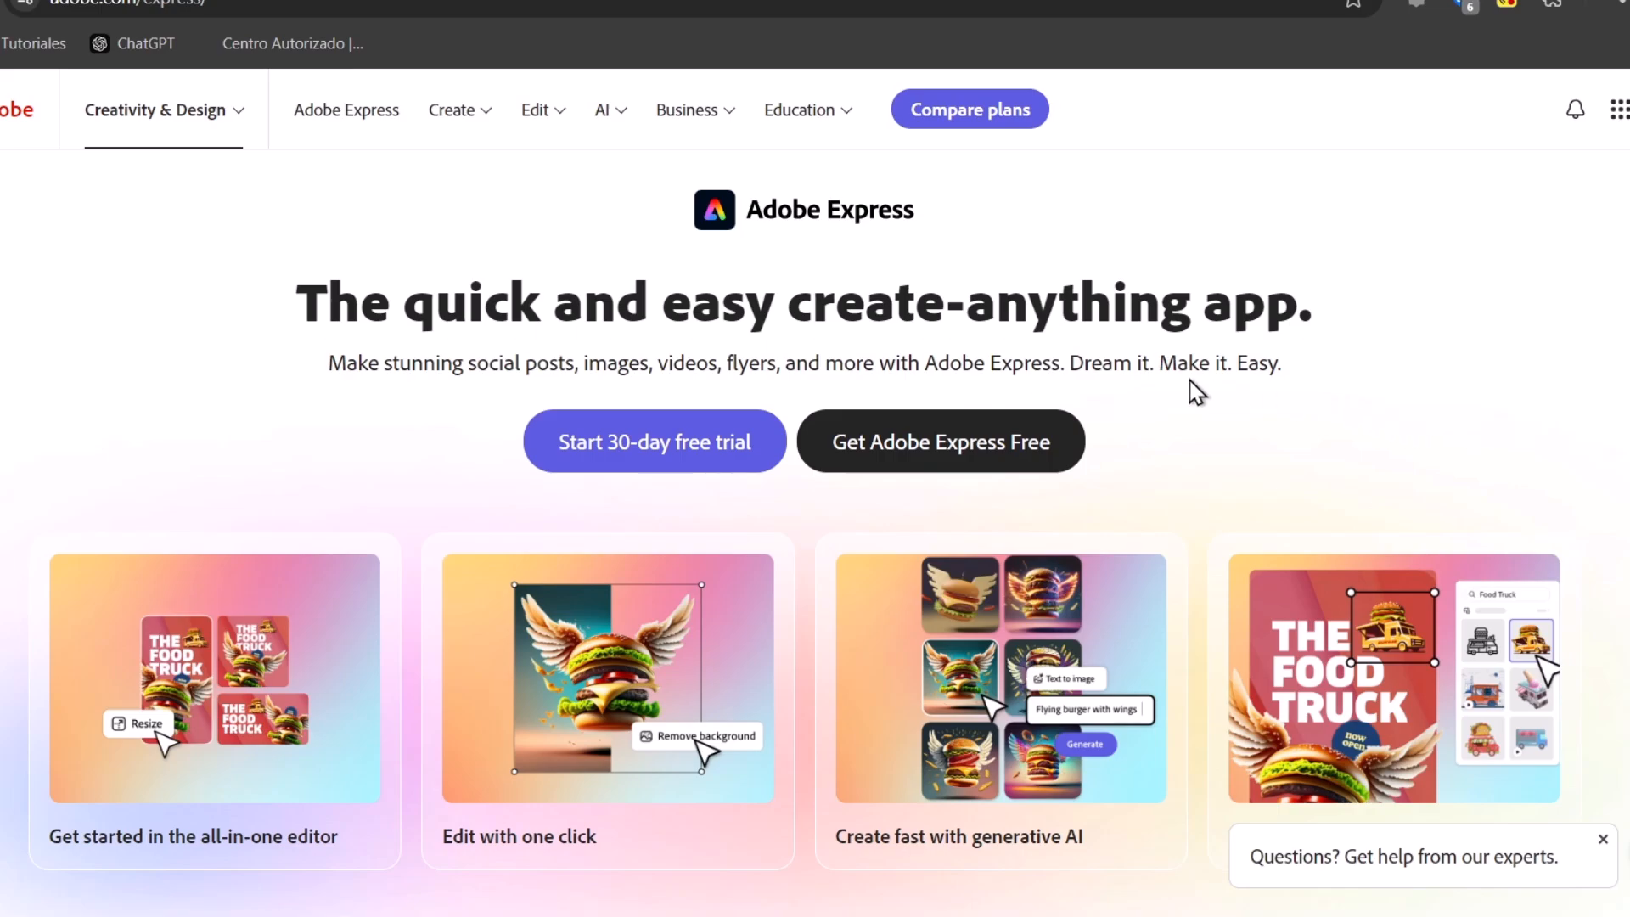
# Enter Adobe Express from its landing page and answer the onboarding questions with Personal use and Social media content.
pyautogui.click(647, 442)
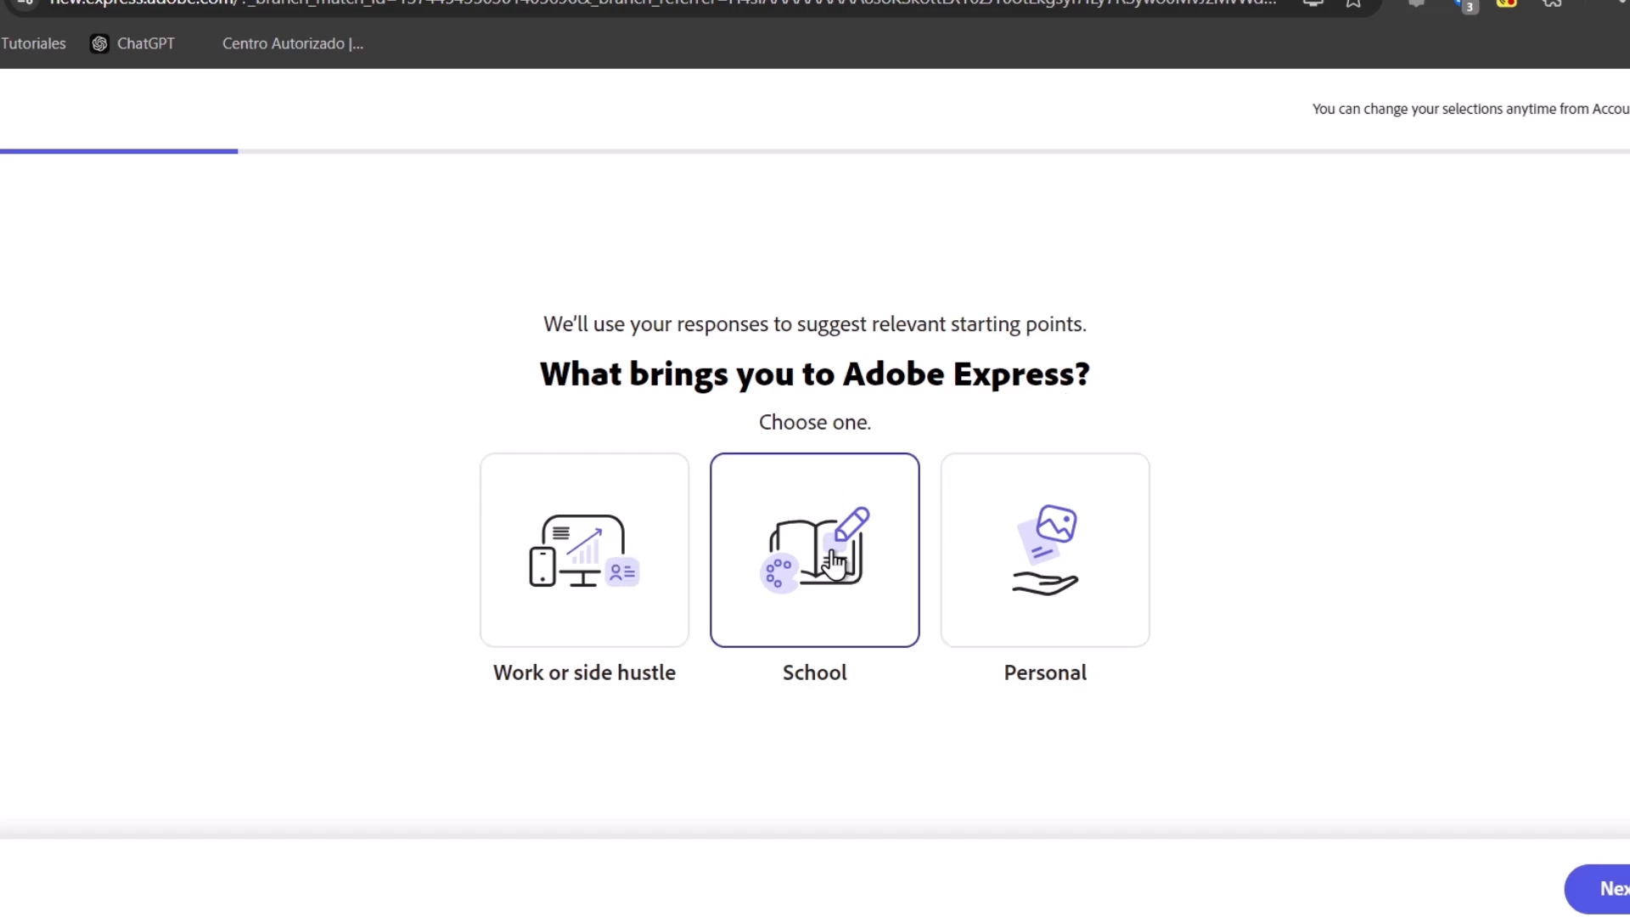
pyautogui.click(1030, 622)
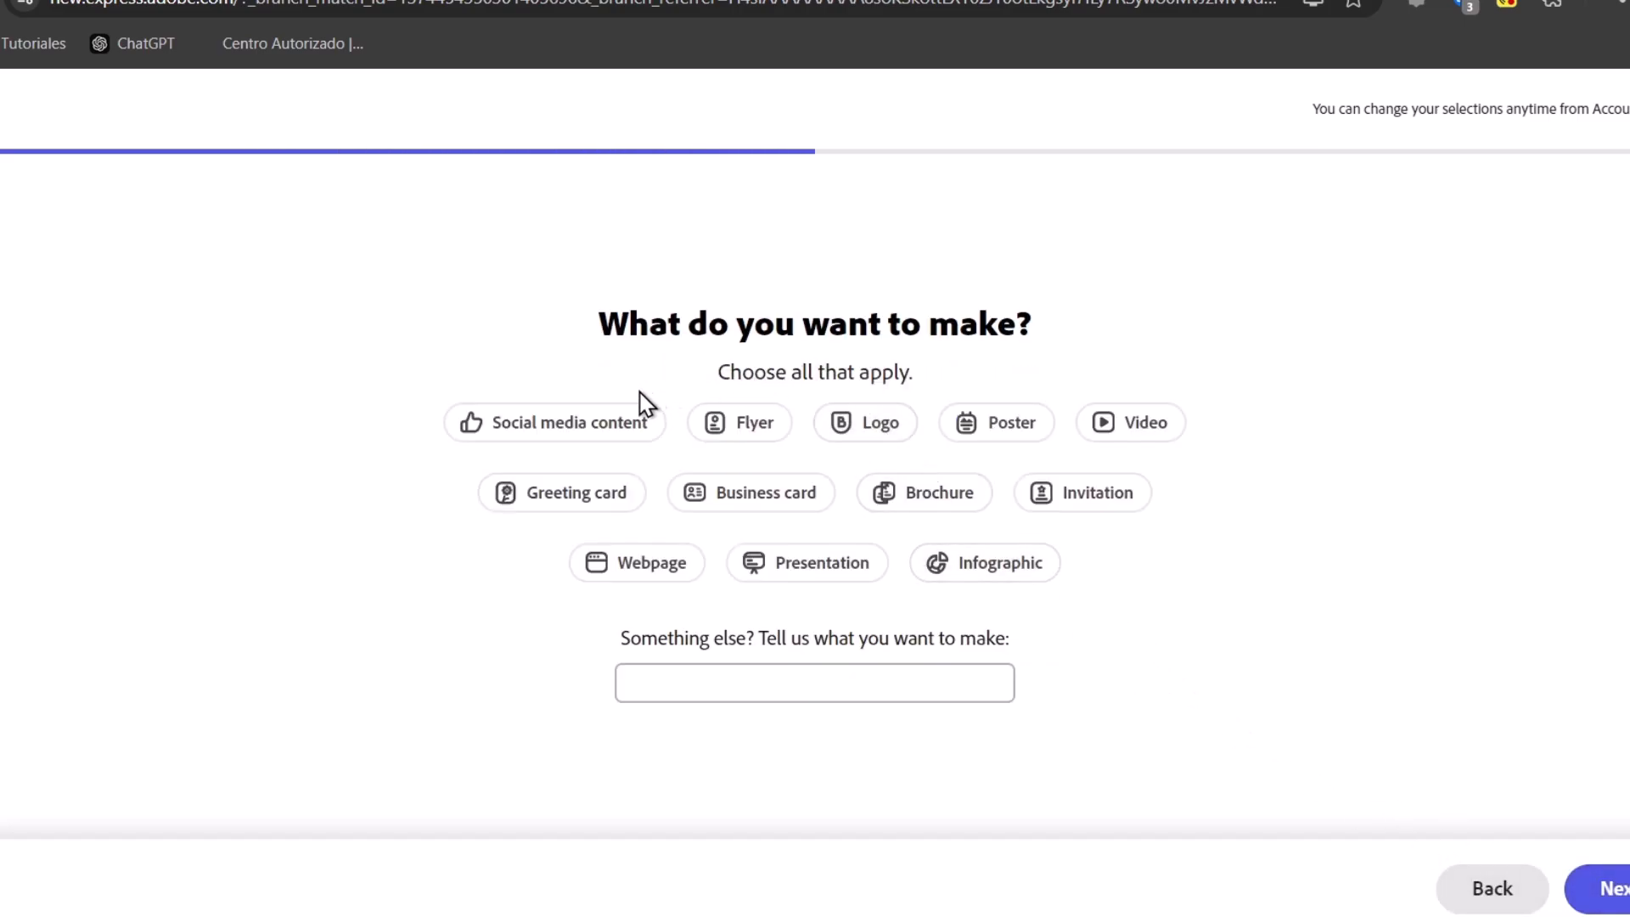
pyautogui.click(546, 418)
pyautogui.click(1607, 888)
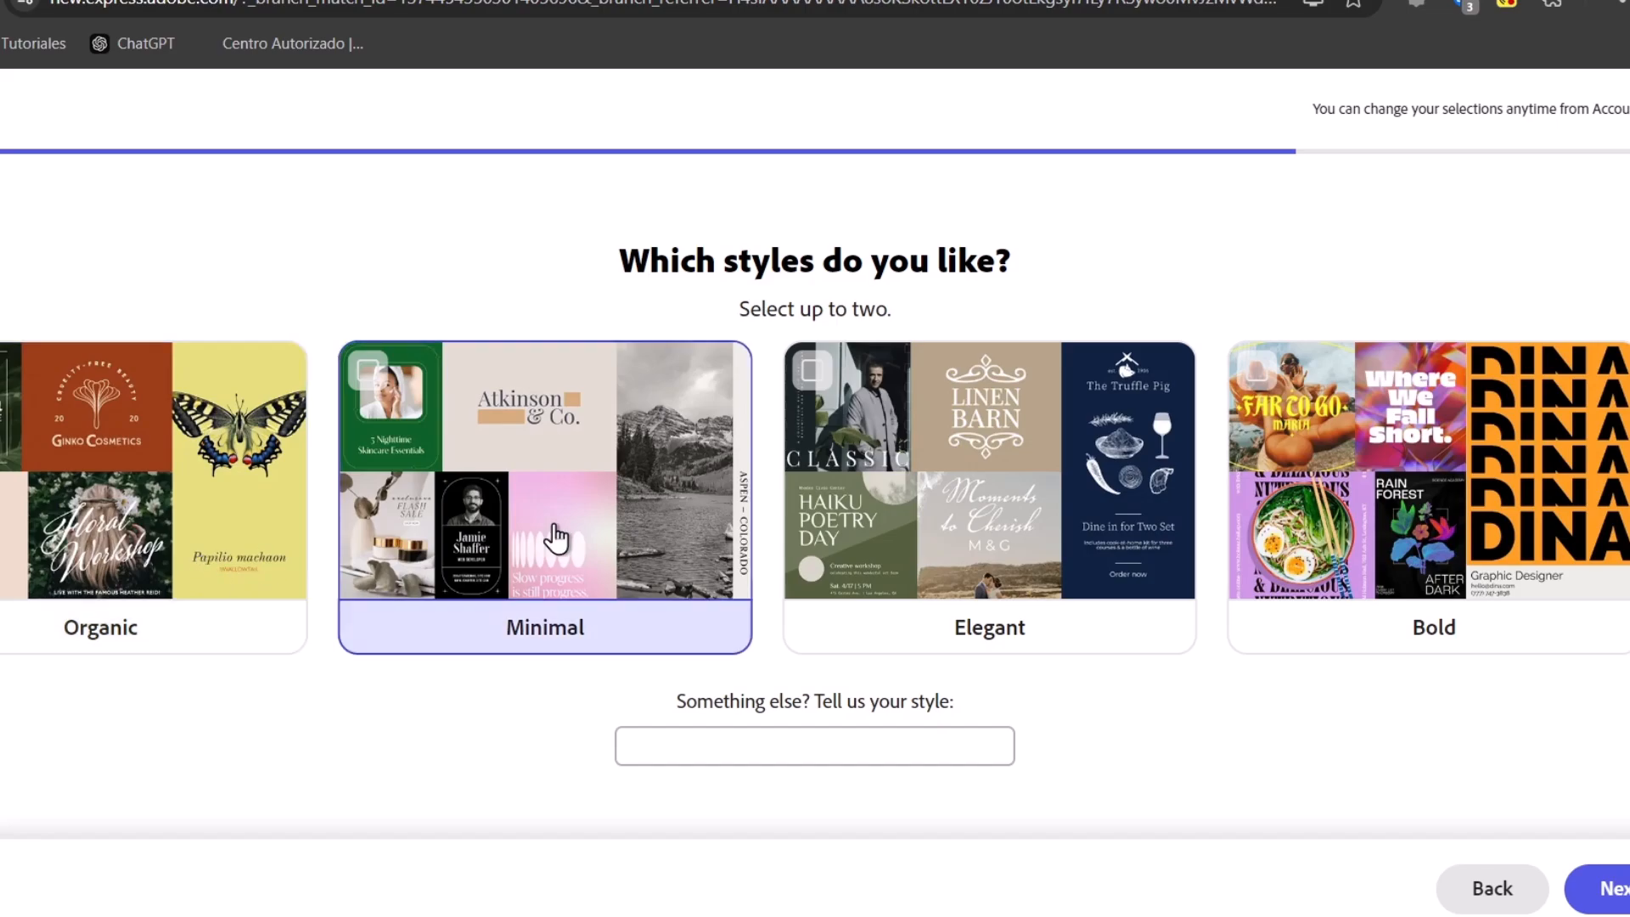
# Select Bold and Grunge as the preferred styles, try adding Minimal, and continue to the job function question.
pyautogui.hscroll(5, 976, 501)
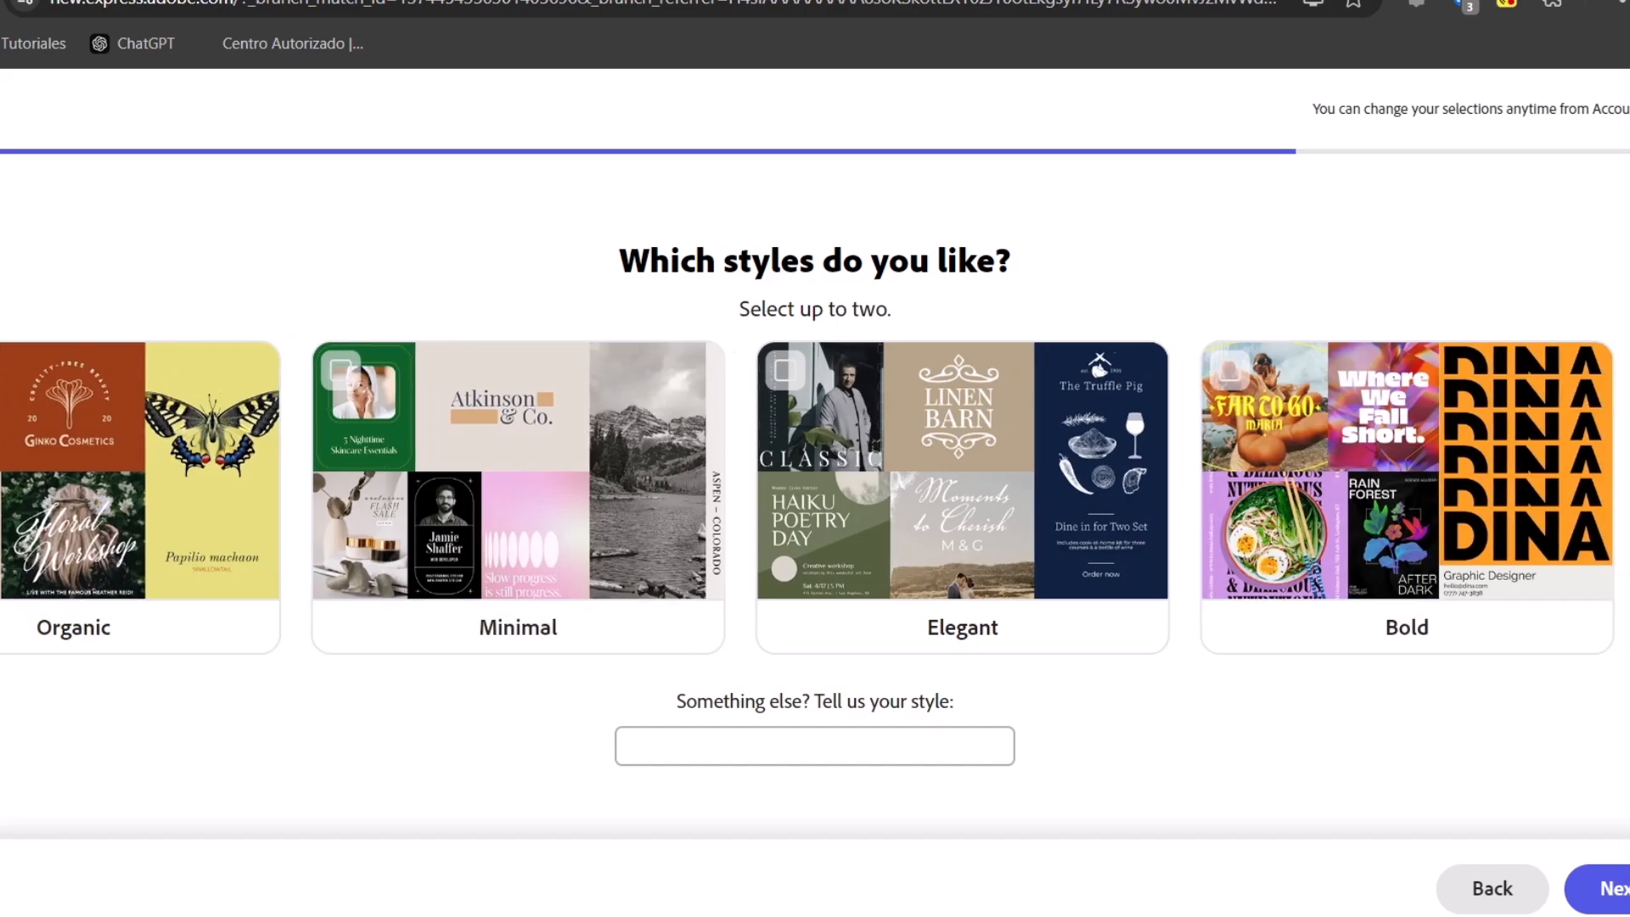
pyautogui.click(803, 499)
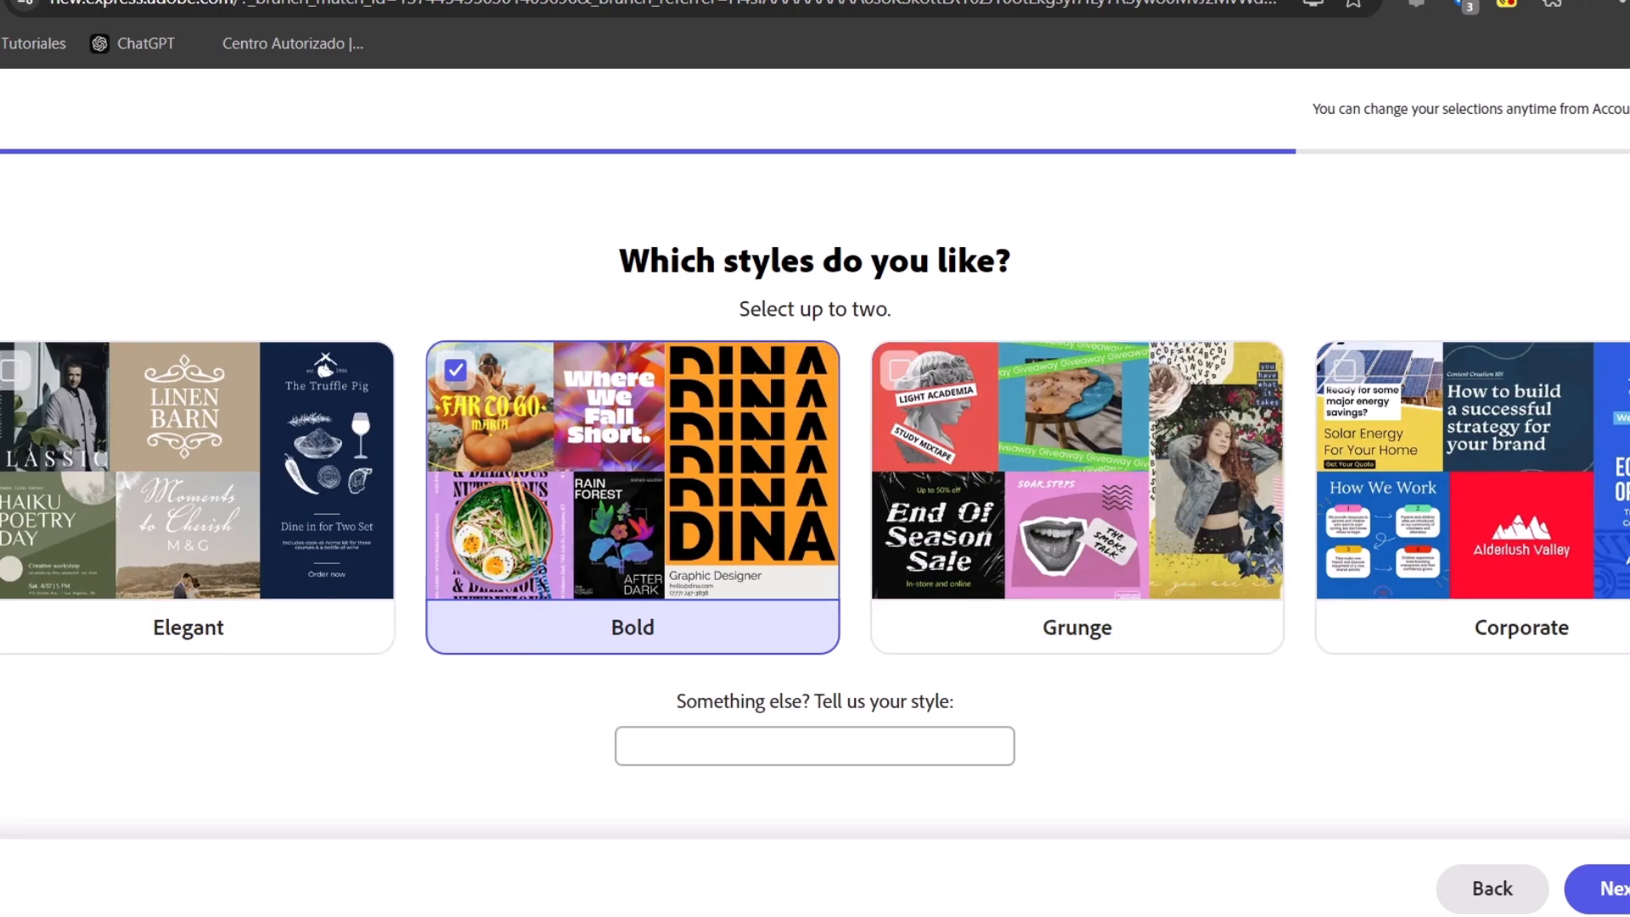
pyautogui.click(1084, 431)
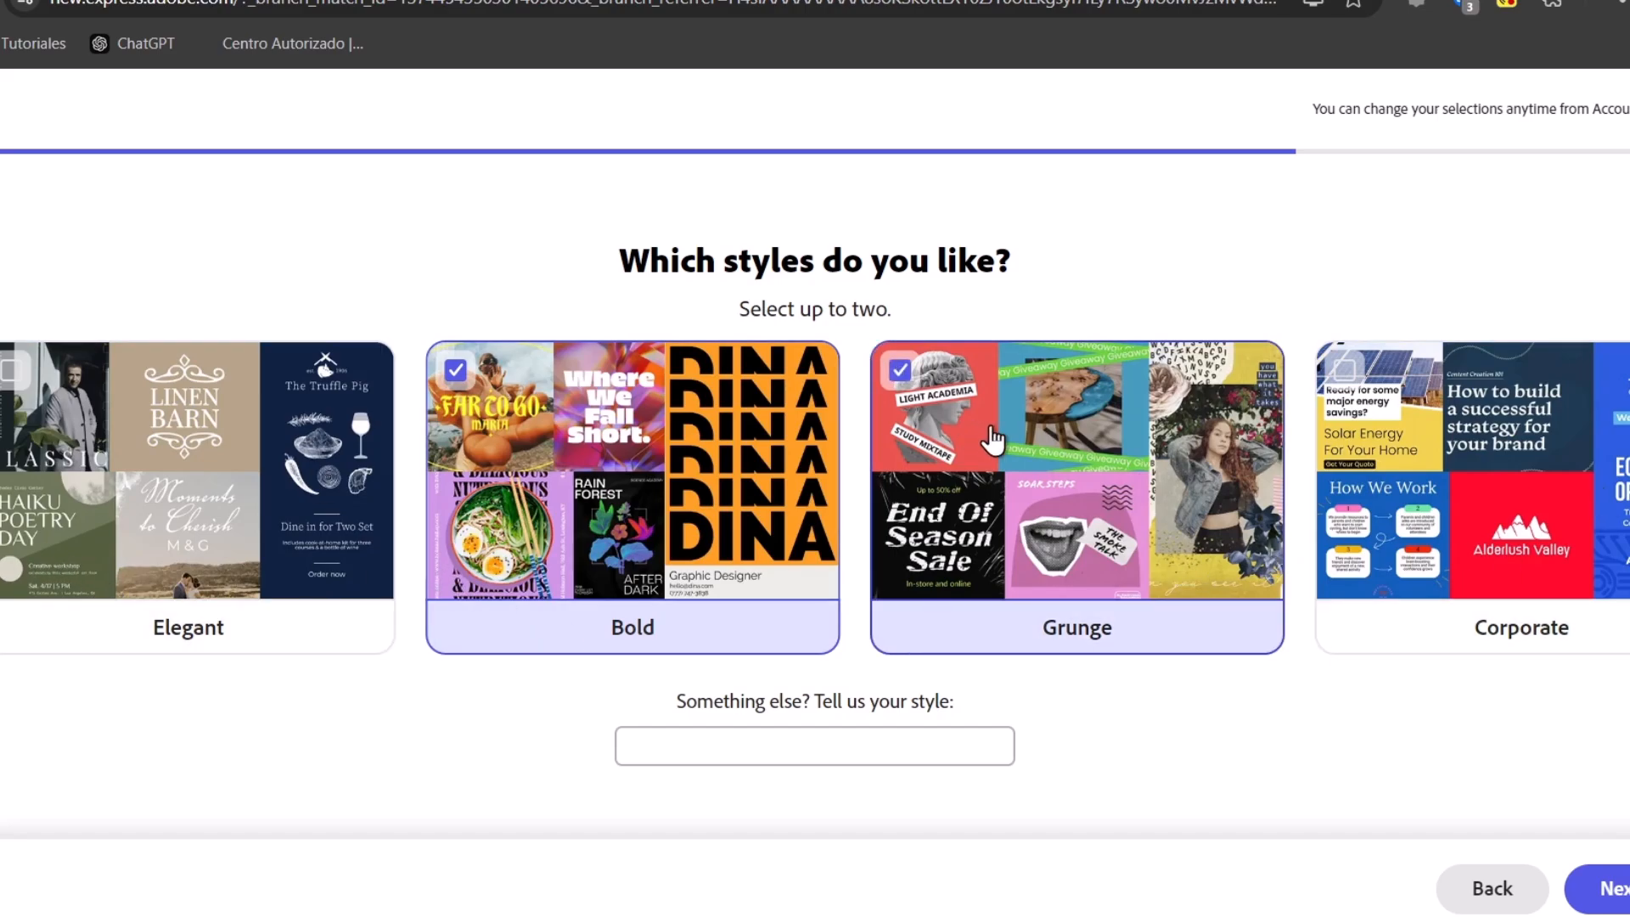
pyautogui.hscroll(-5, 371, 506)
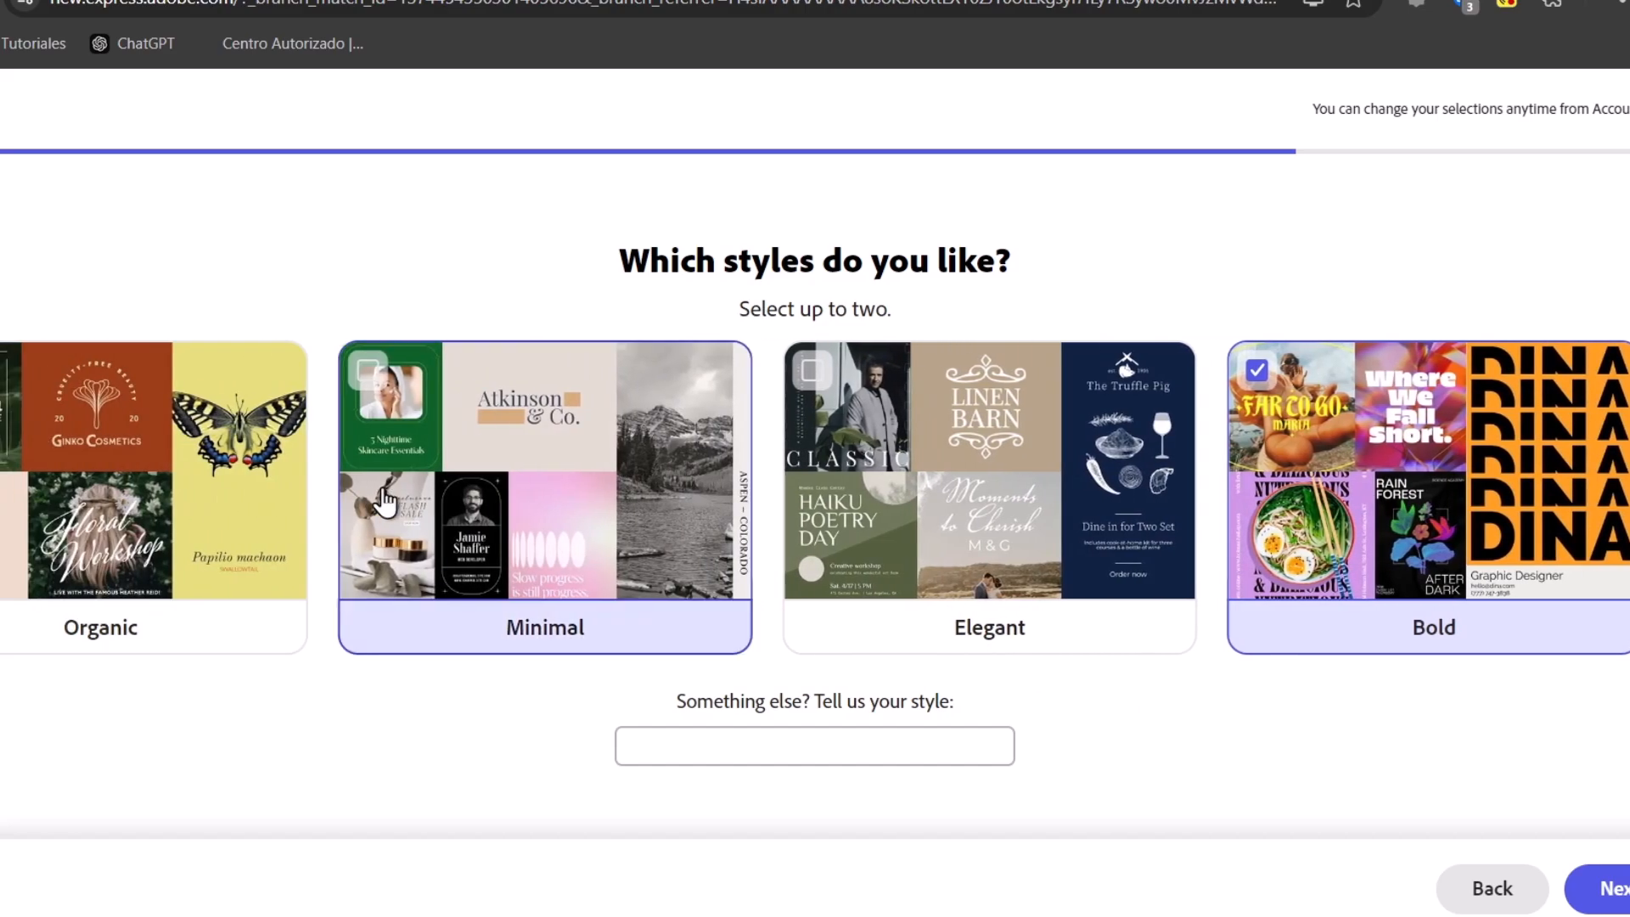
pyautogui.click(520, 485)
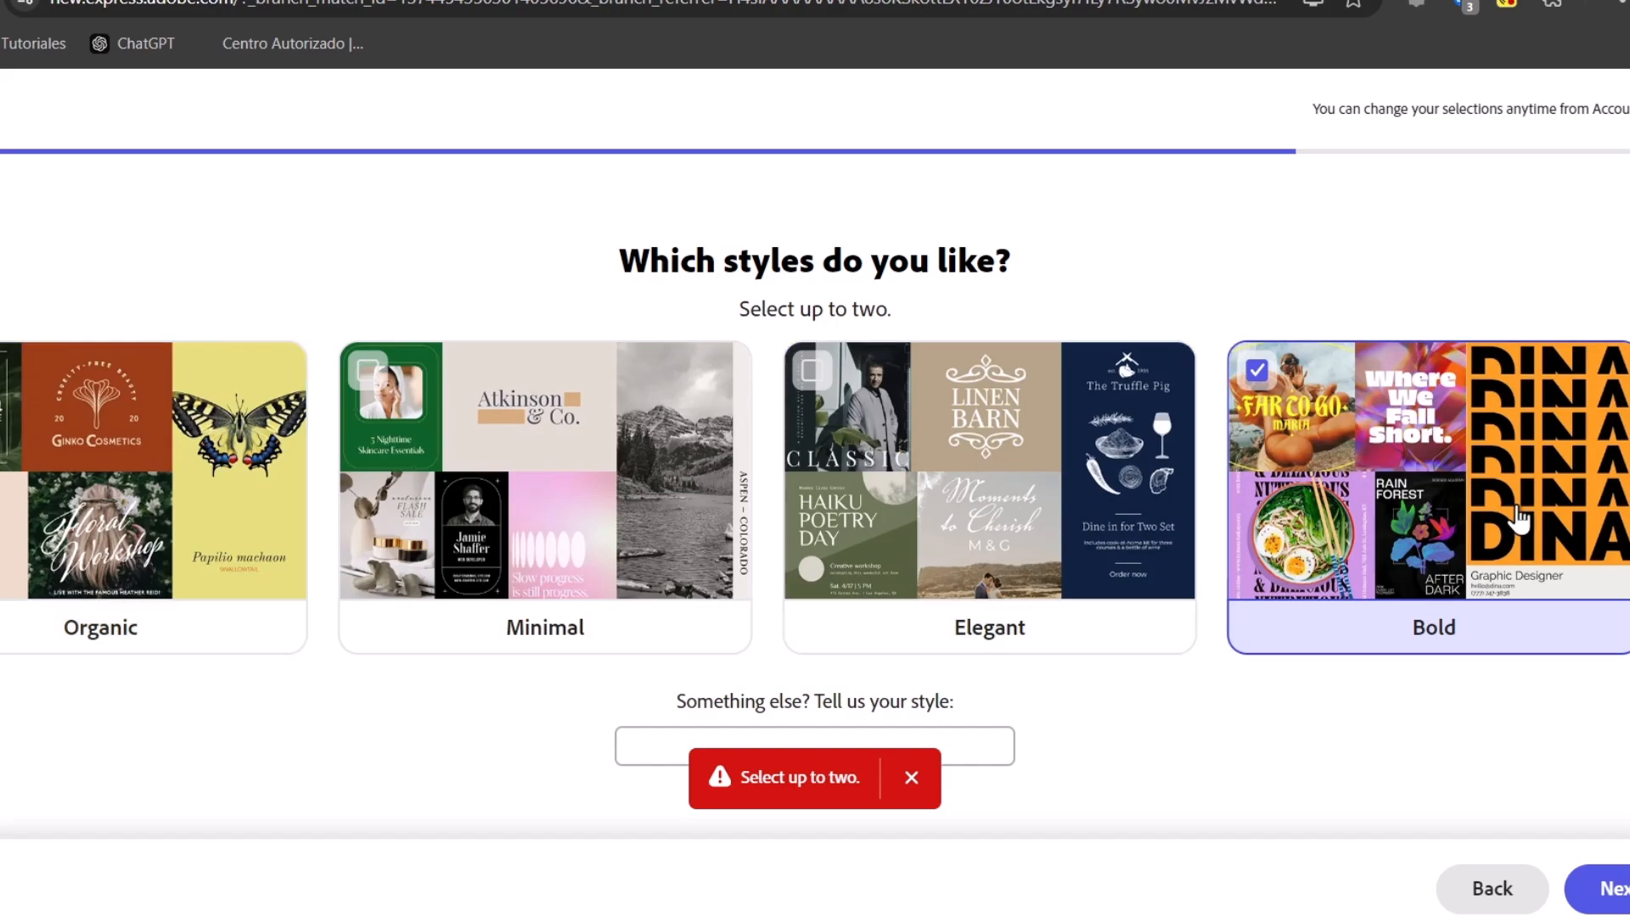
pyautogui.click(1613, 885)
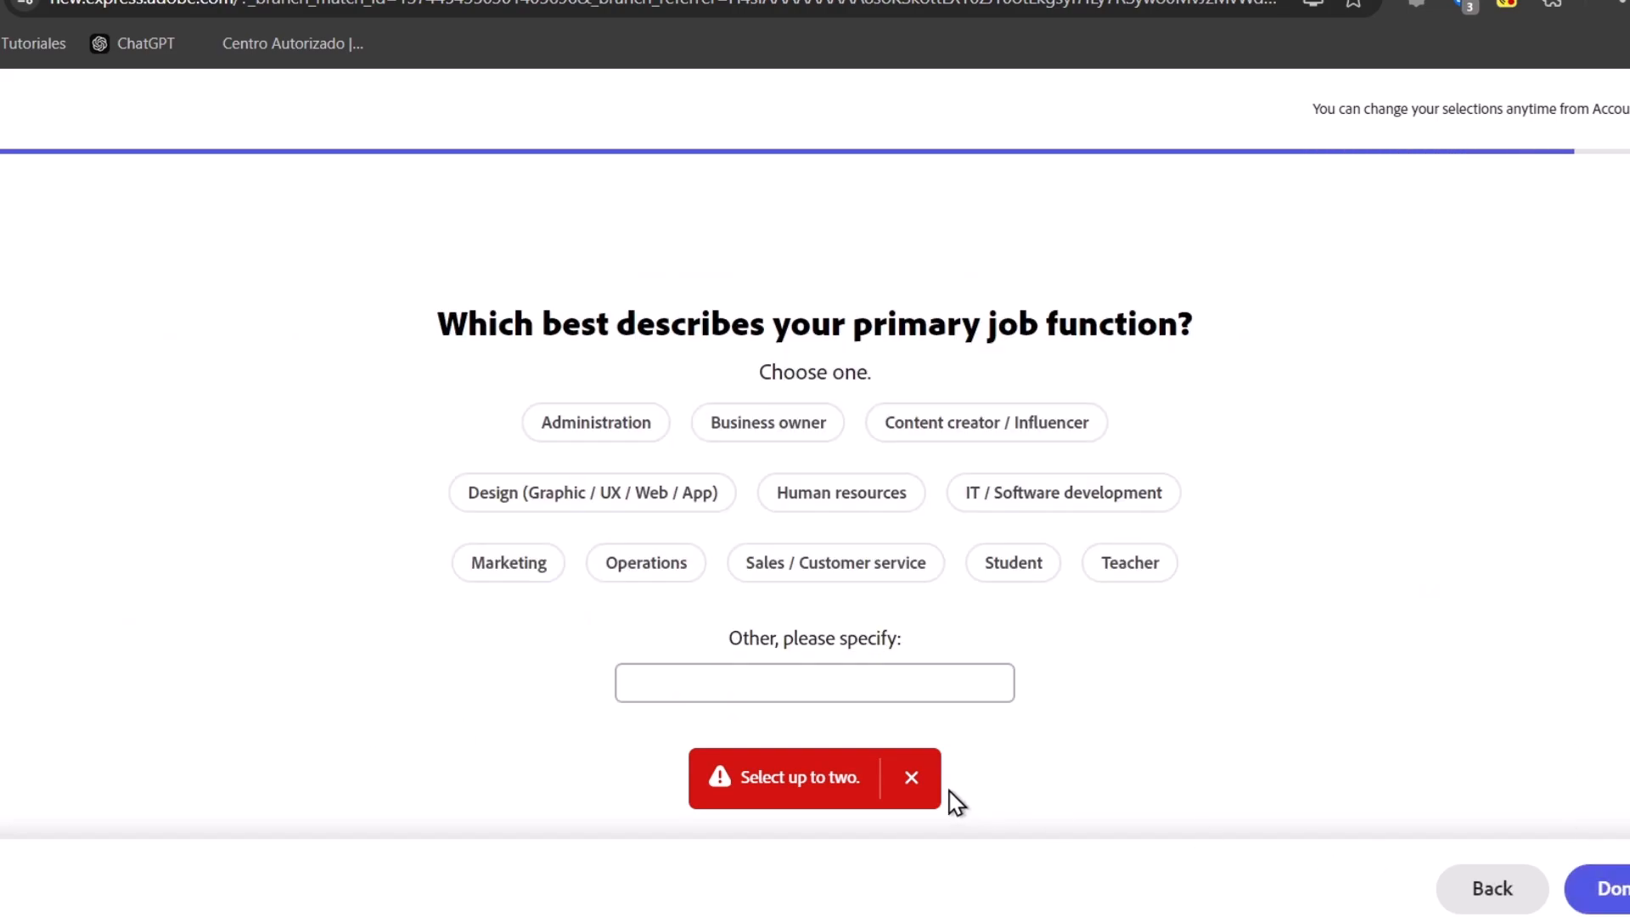
pyautogui.click(912, 778)
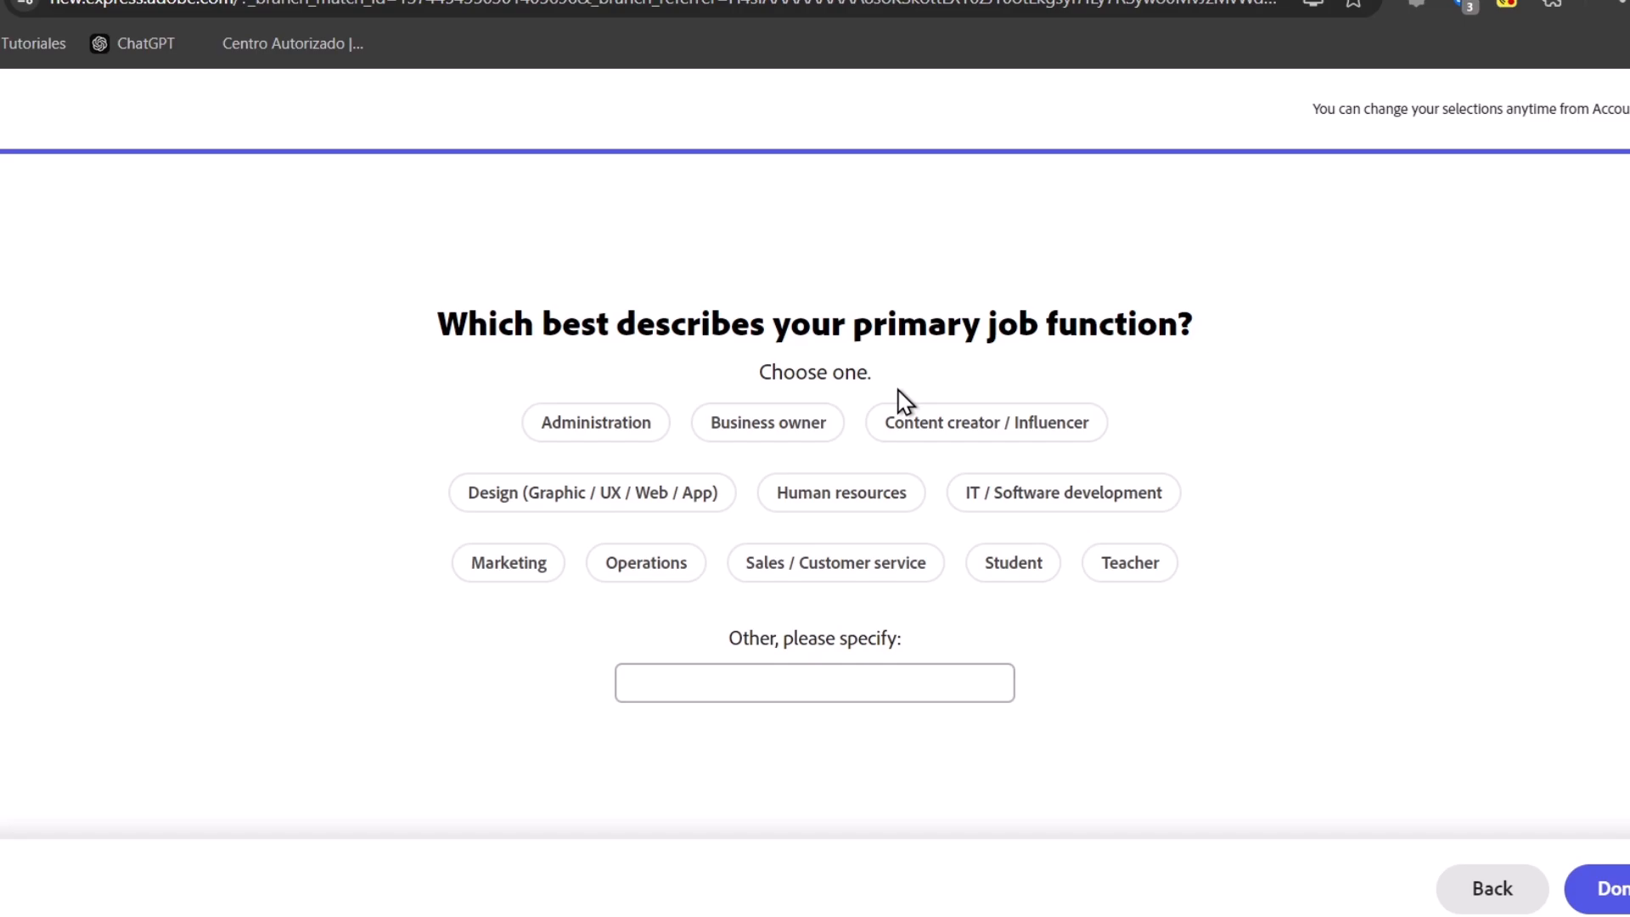
# Choose Content creator / Influencer as the primary job function and finish the onboarding questionnaire.
pyautogui.click(654, 503)
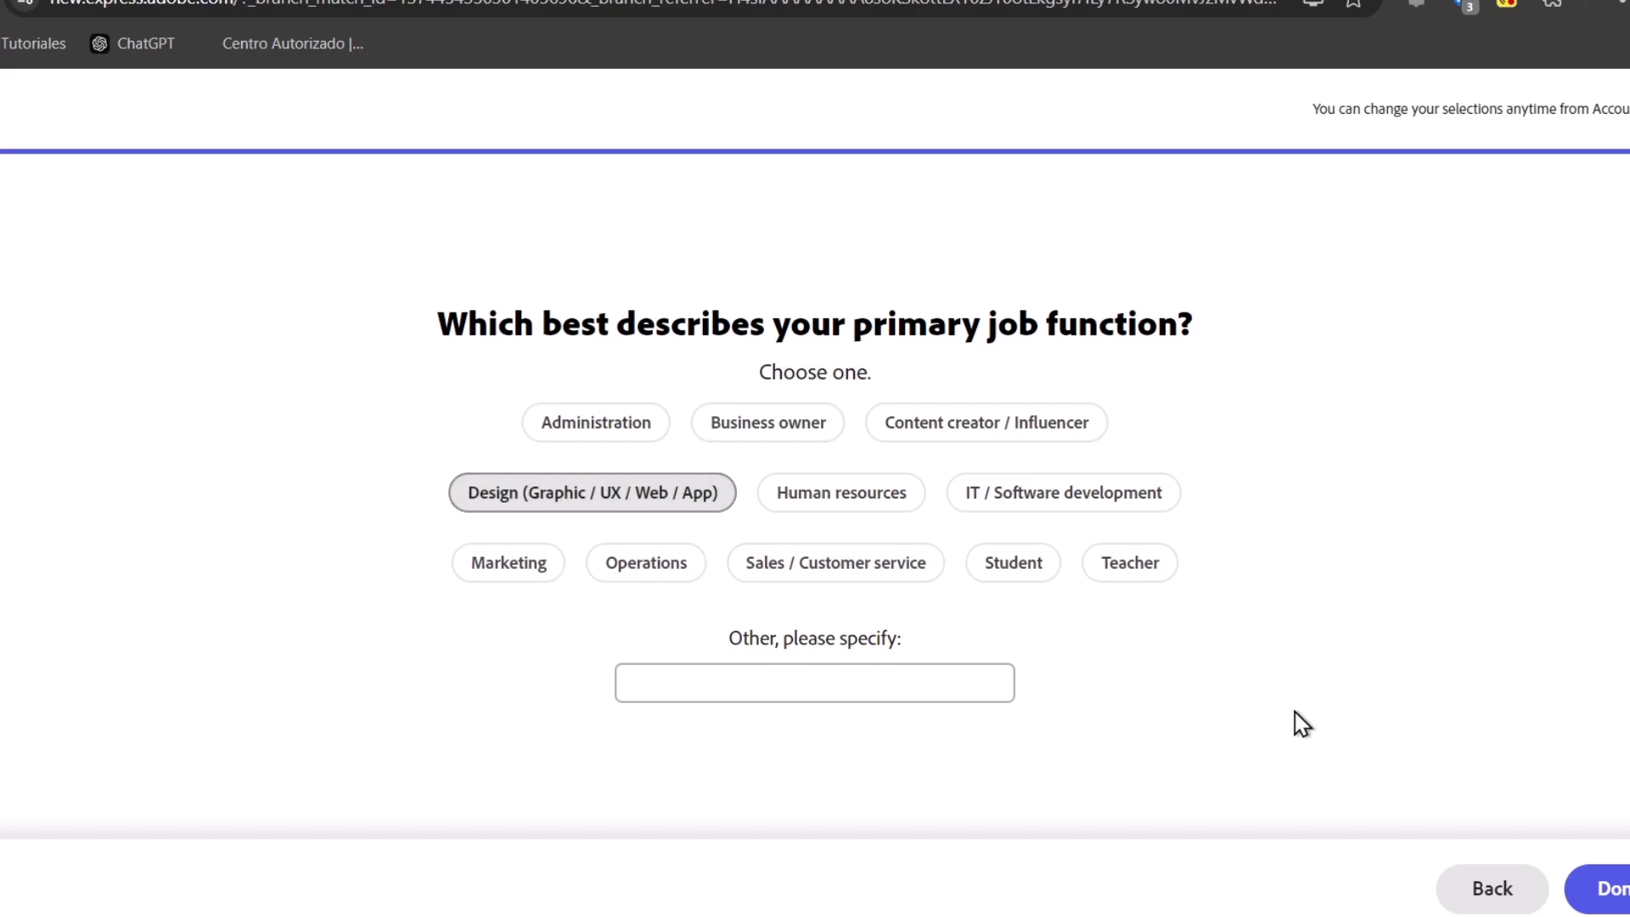
pyautogui.click(1084, 437)
pyautogui.click(1601, 888)
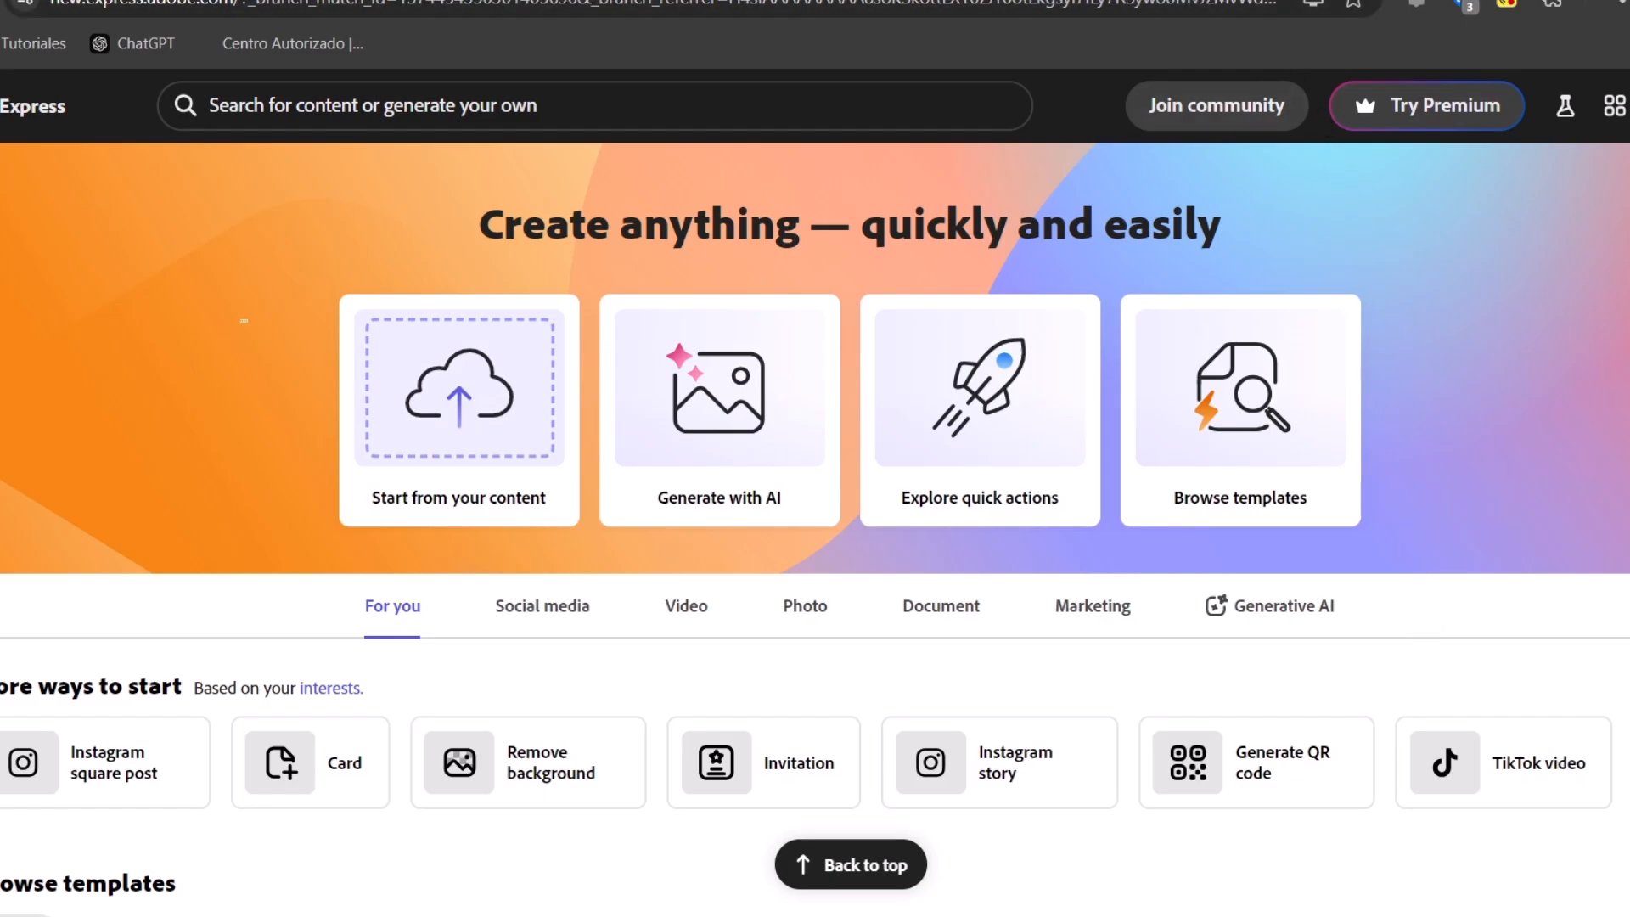
# Open Canva in a new browser tab, compare its home page with the Adobe Express home page, and return to Adobe Express.
pyautogui.hotkey('ctrl', 't')
pyautogui.write('can')
pyautogui.press('Return')
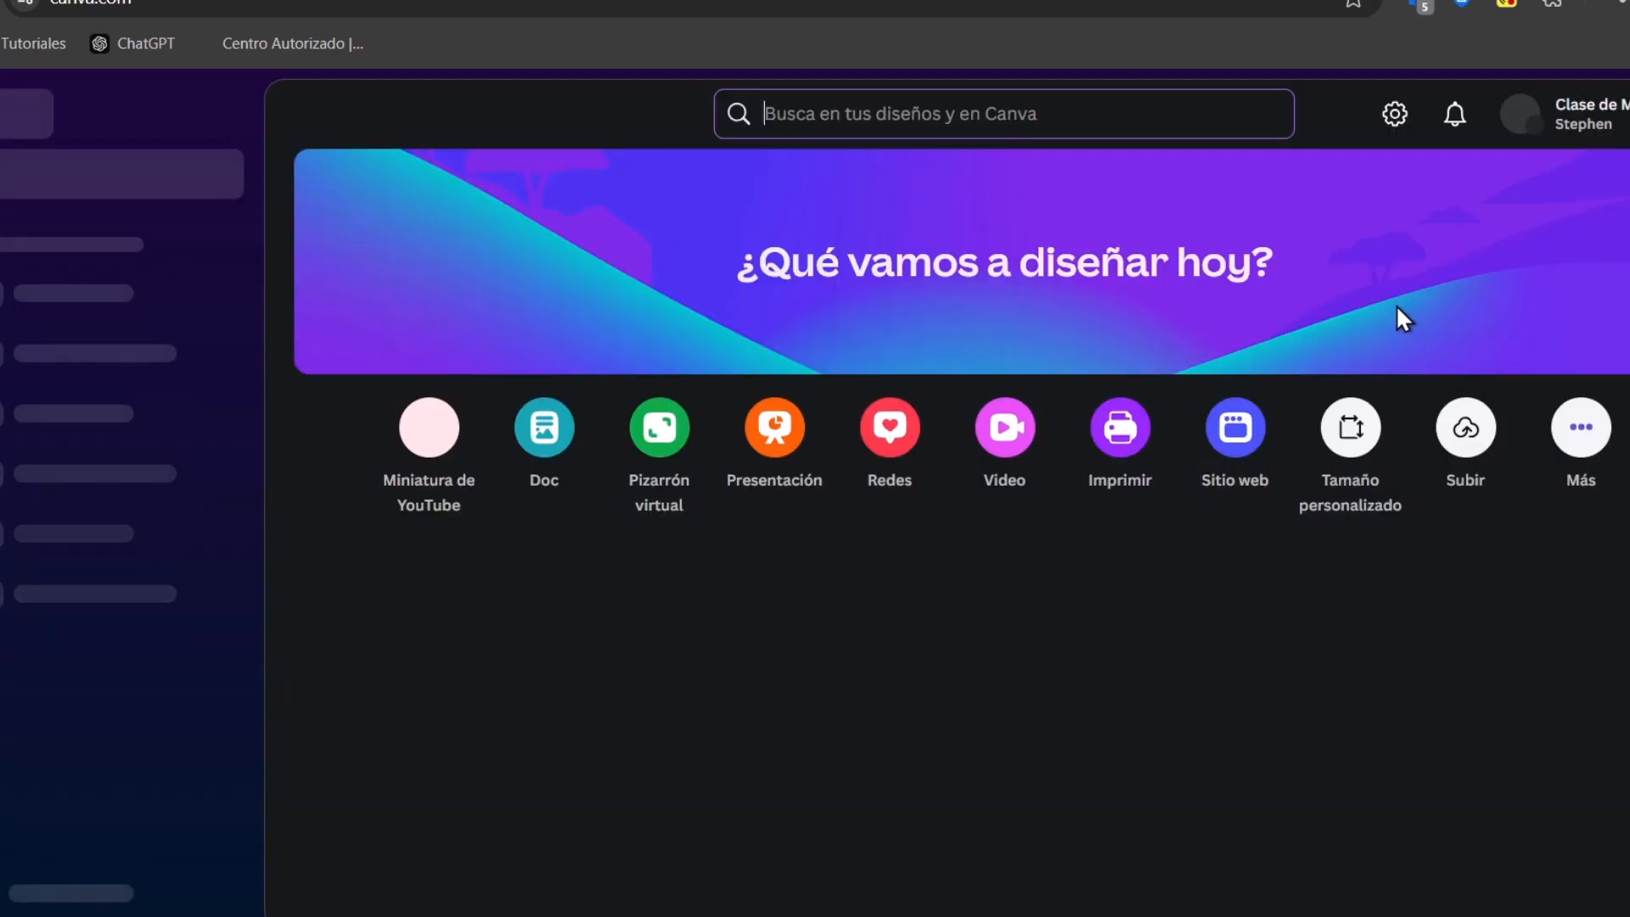
pyautogui.hotkey('ctrl', 'shift', 'Tab')
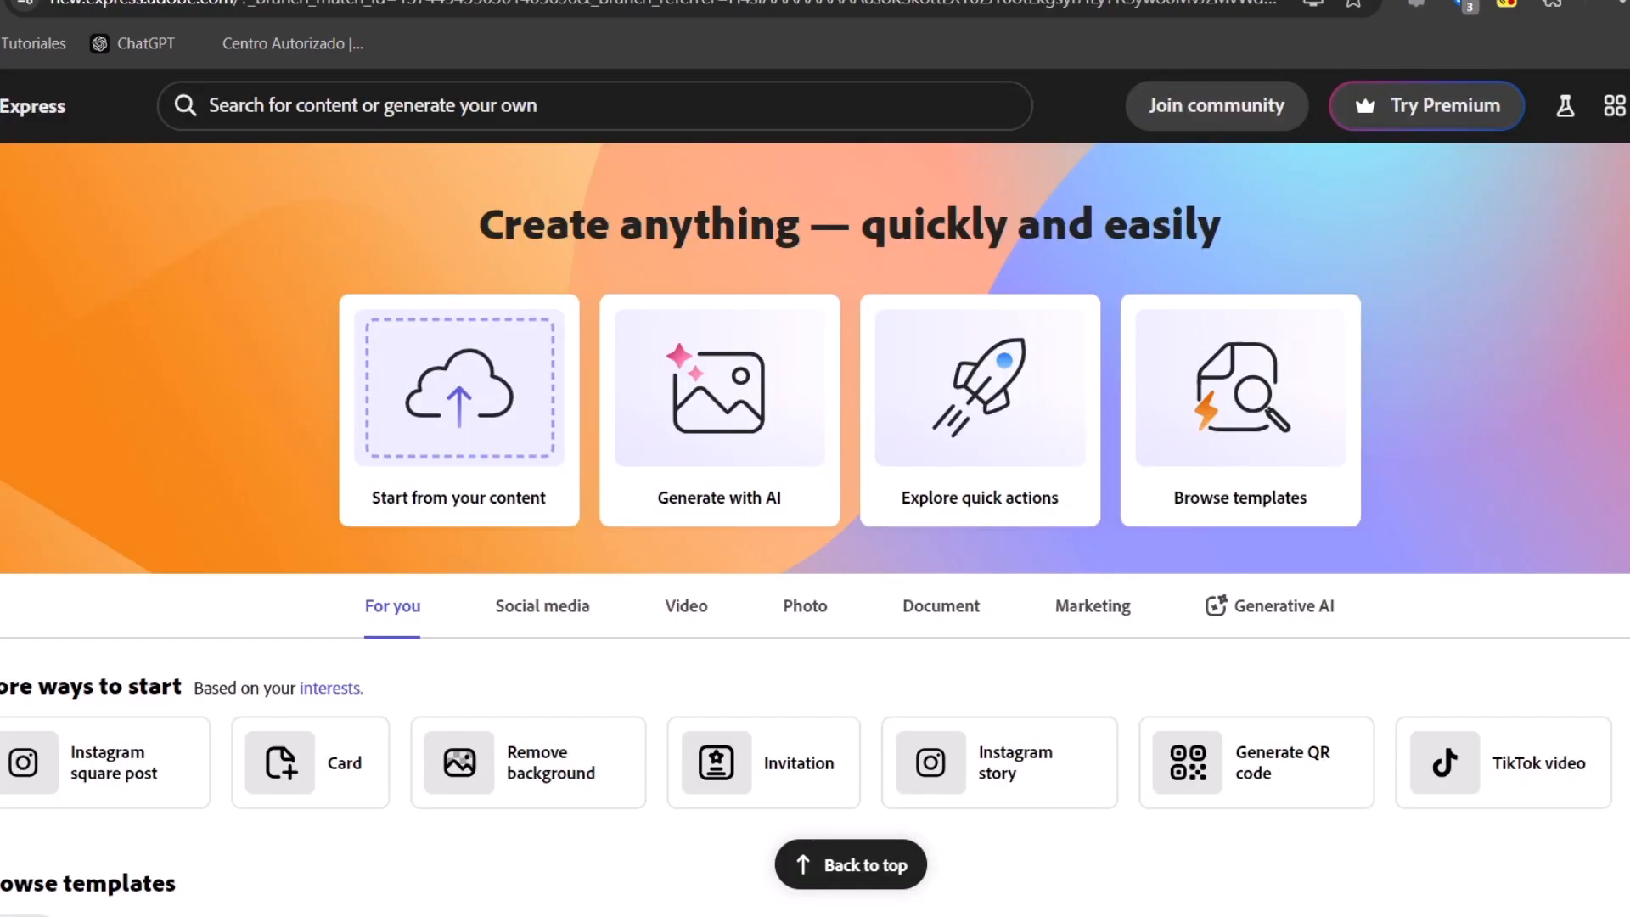
pyautogui.hotkey('ctrl', 'Tab')
pyautogui.hotkey('ctrl', 'shift', 'Tab')
pyautogui.hotkey('ctrl', 'Tab')
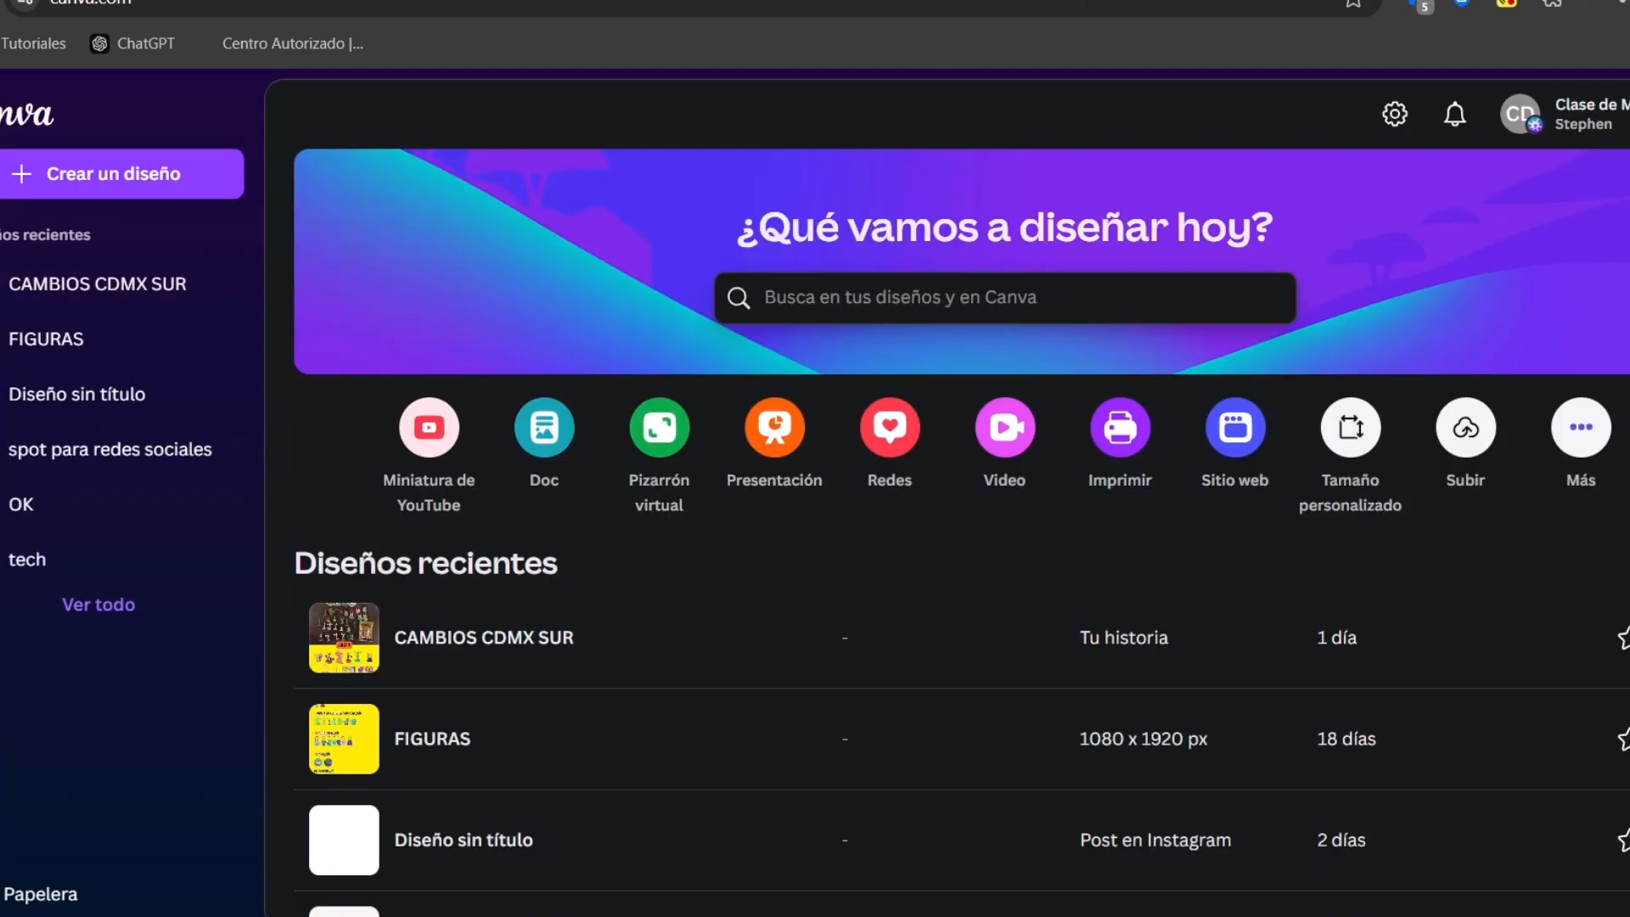
pyautogui.hotkey('ctrl', 'shift', 'Tab')
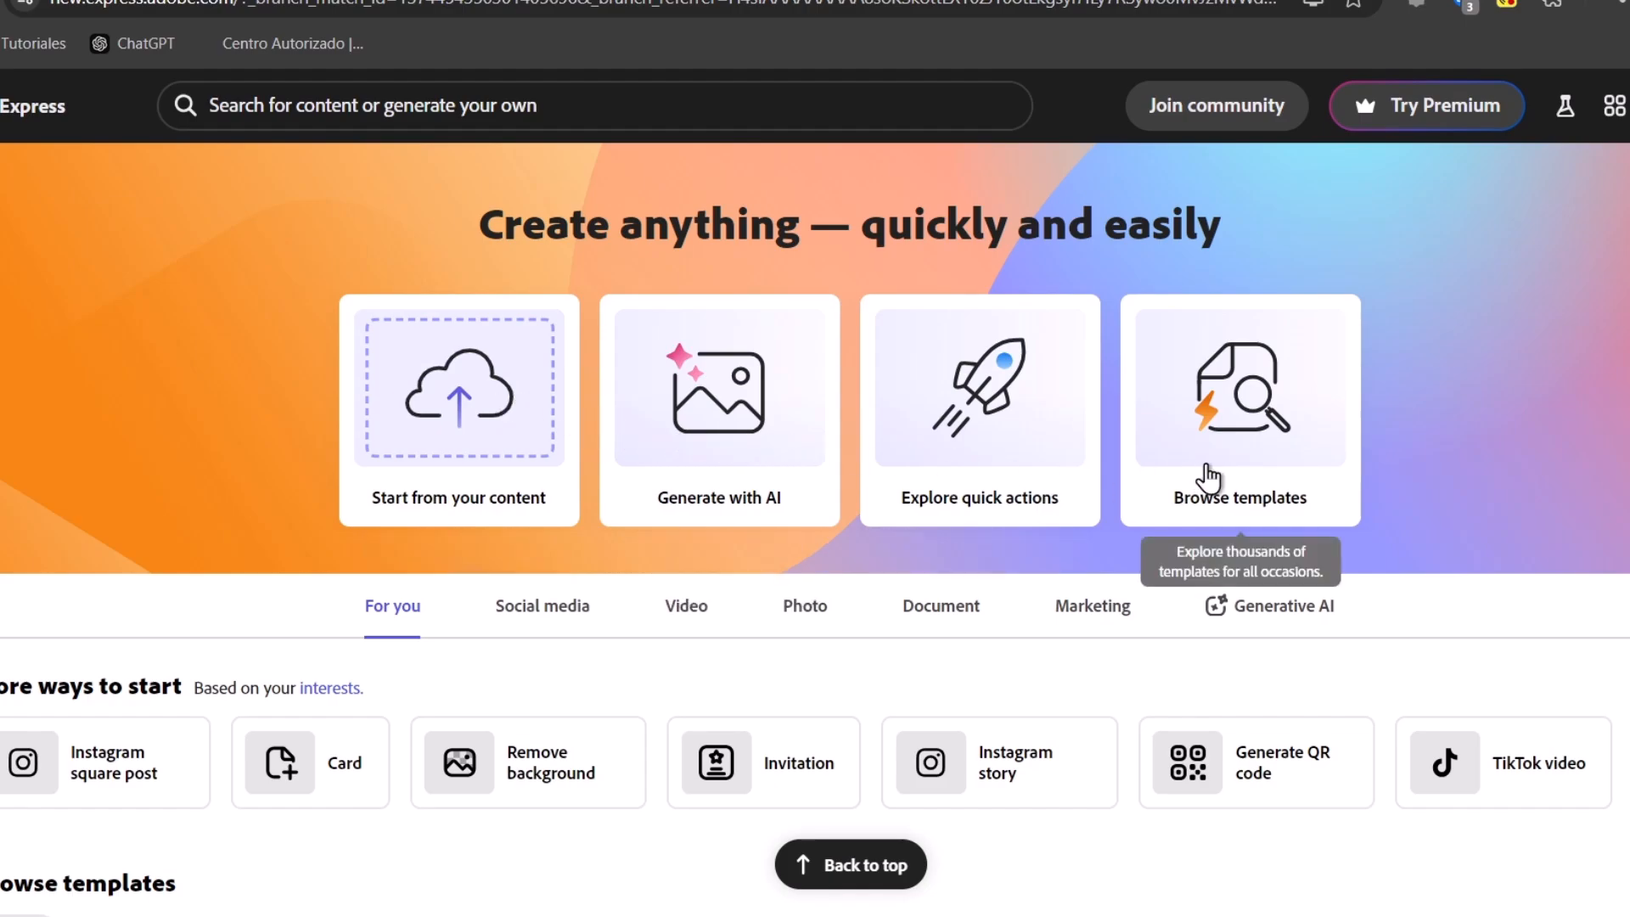
# Browse the Social media, Video, Photo, Document and Marketing categories on the Adobe Express home page.
pyautogui.scroll(-5, 1208, 477)
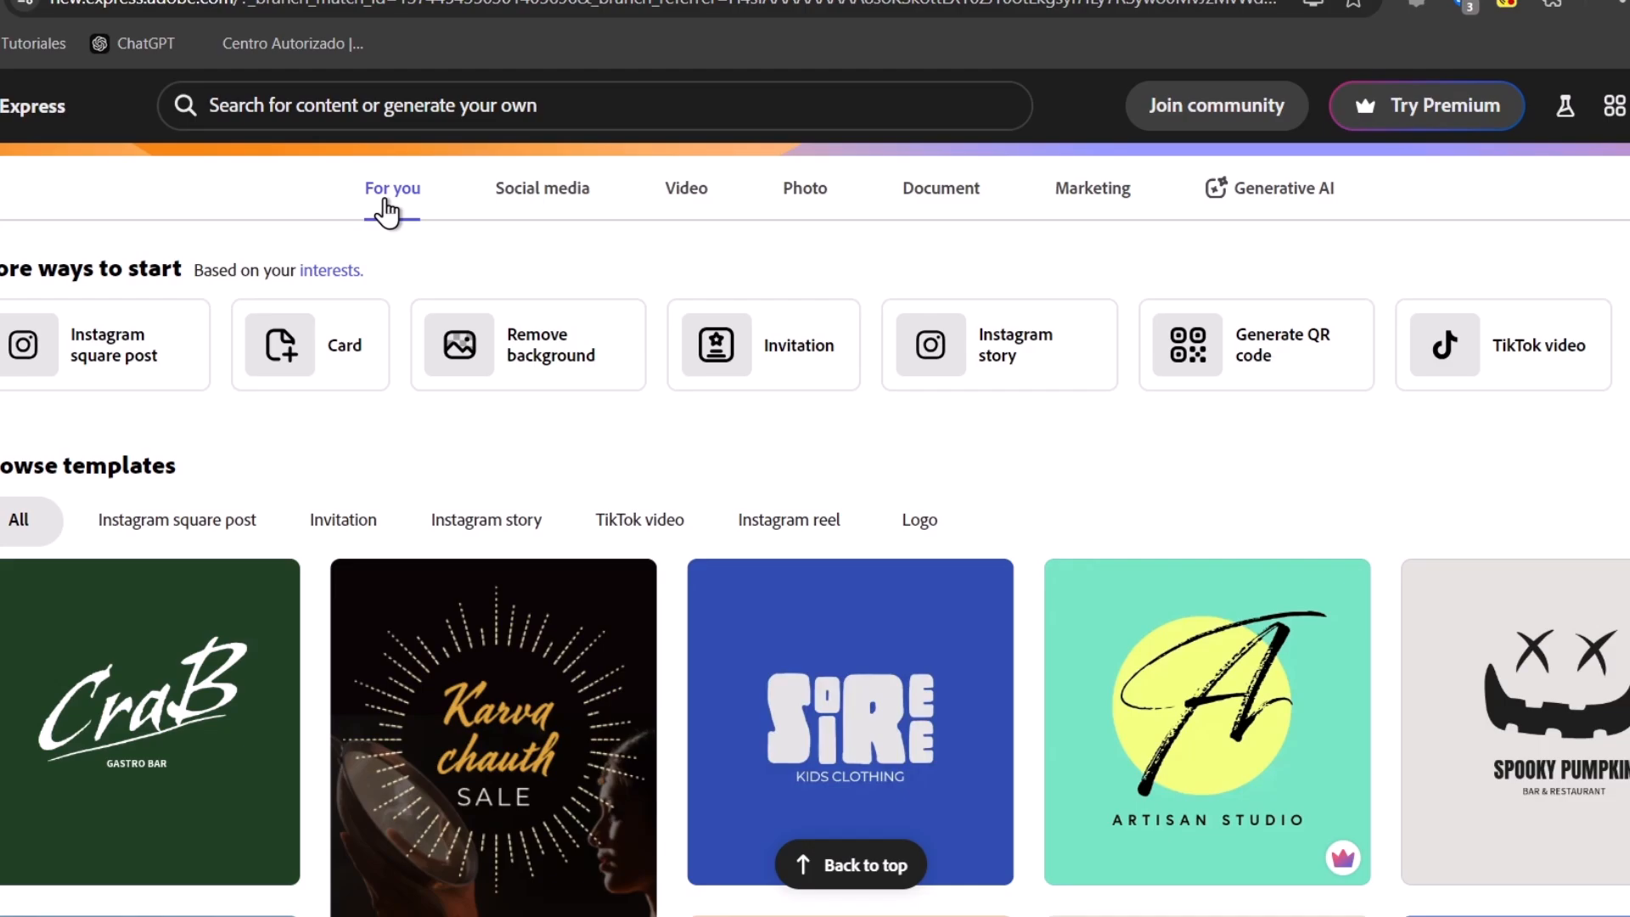
pyautogui.click(540, 212)
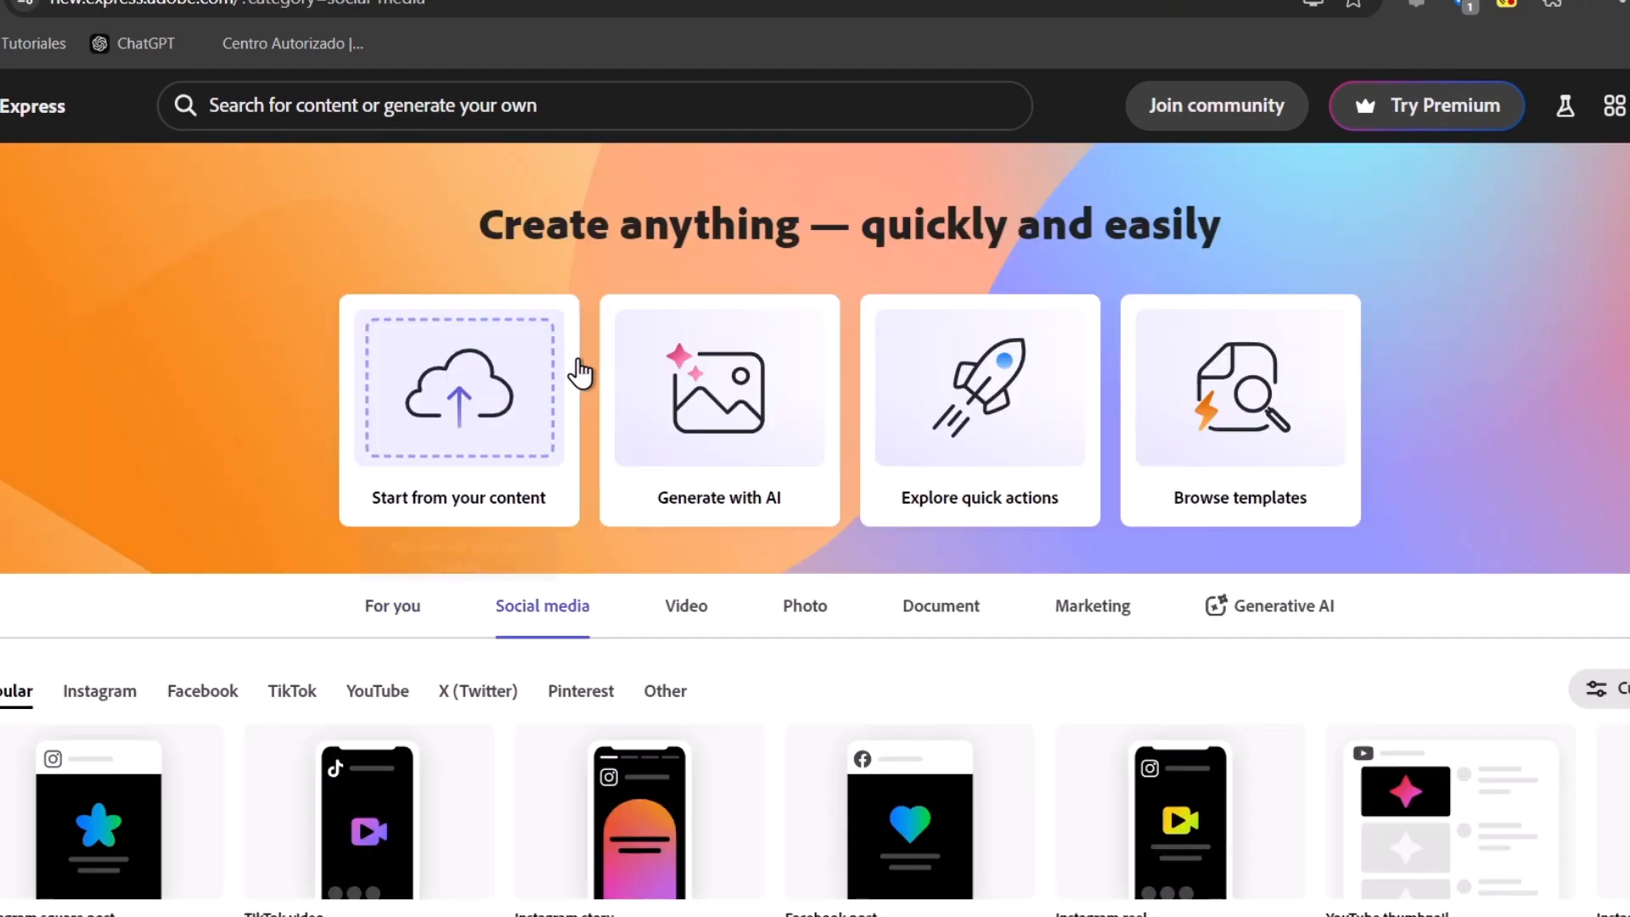
pyautogui.click(709, 632)
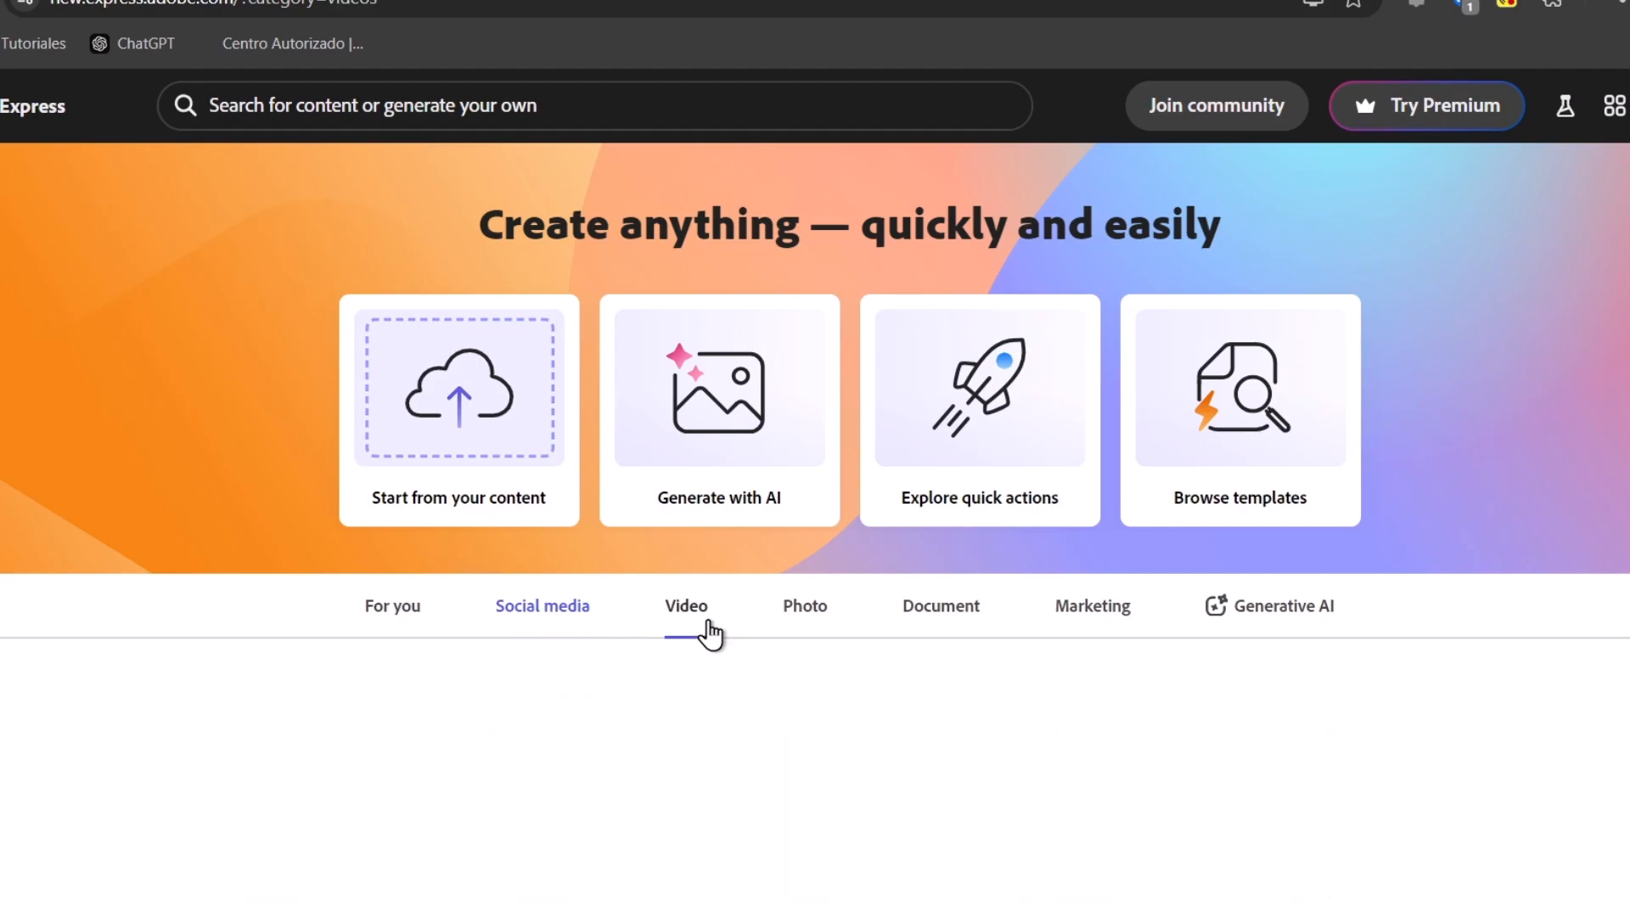
pyautogui.click(783, 619)
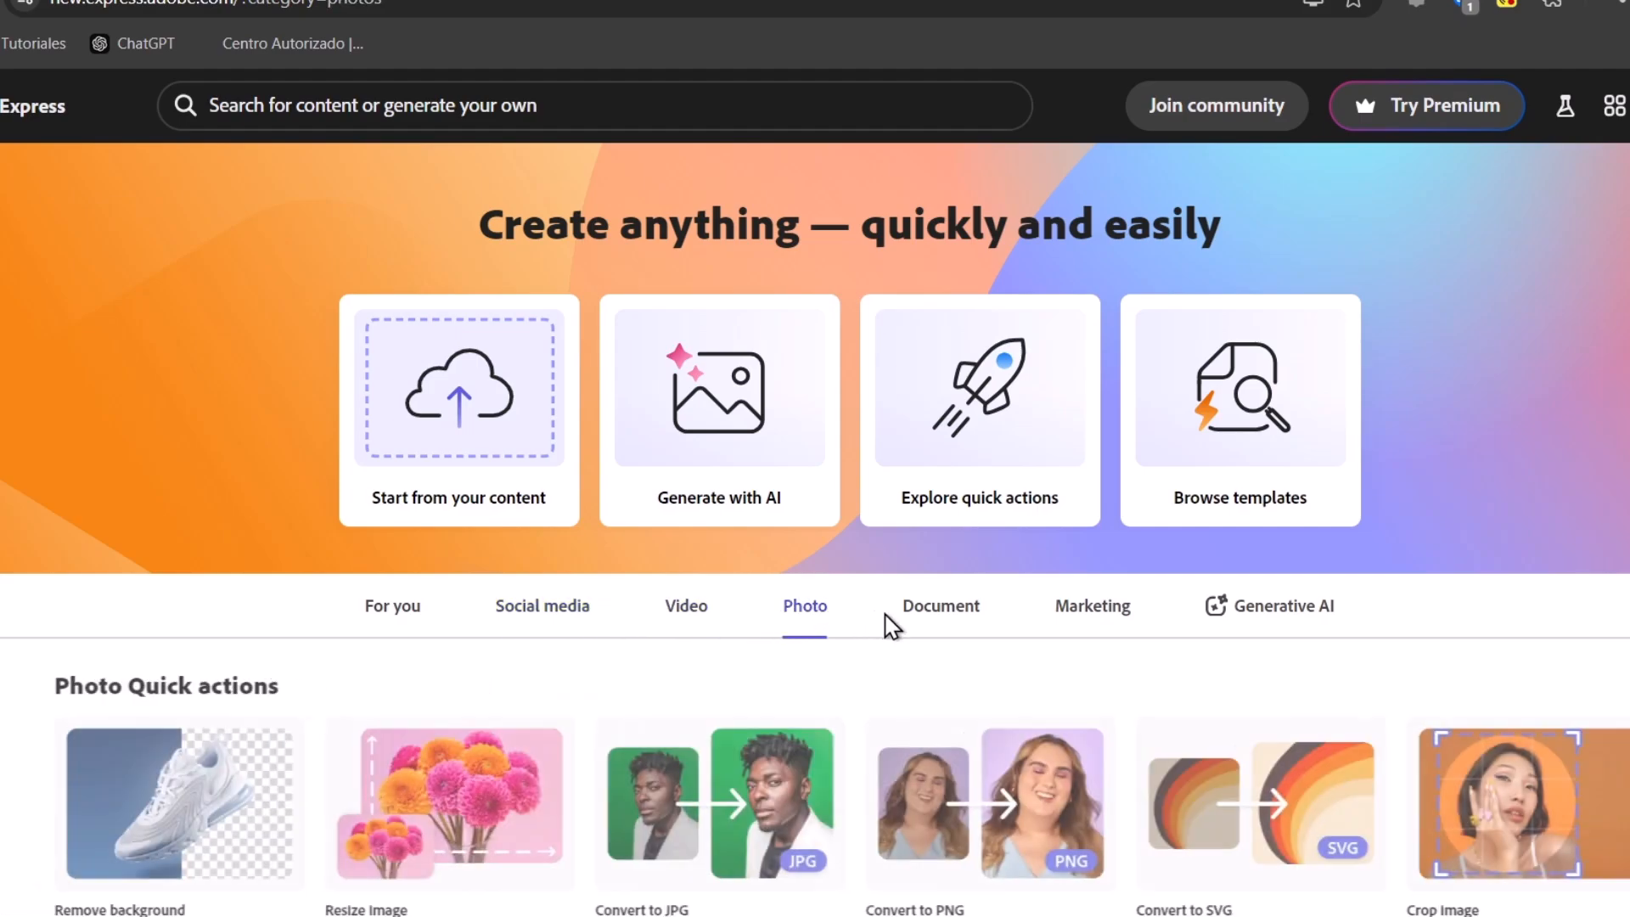
pyautogui.click(944, 622)
pyautogui.click(1080, 608)
# Examine the Generative AI category with its image, object, template and text effect tools.
pyautogui.click(1254, 610)
pyautogui.scroll(-14, 1254, 610)
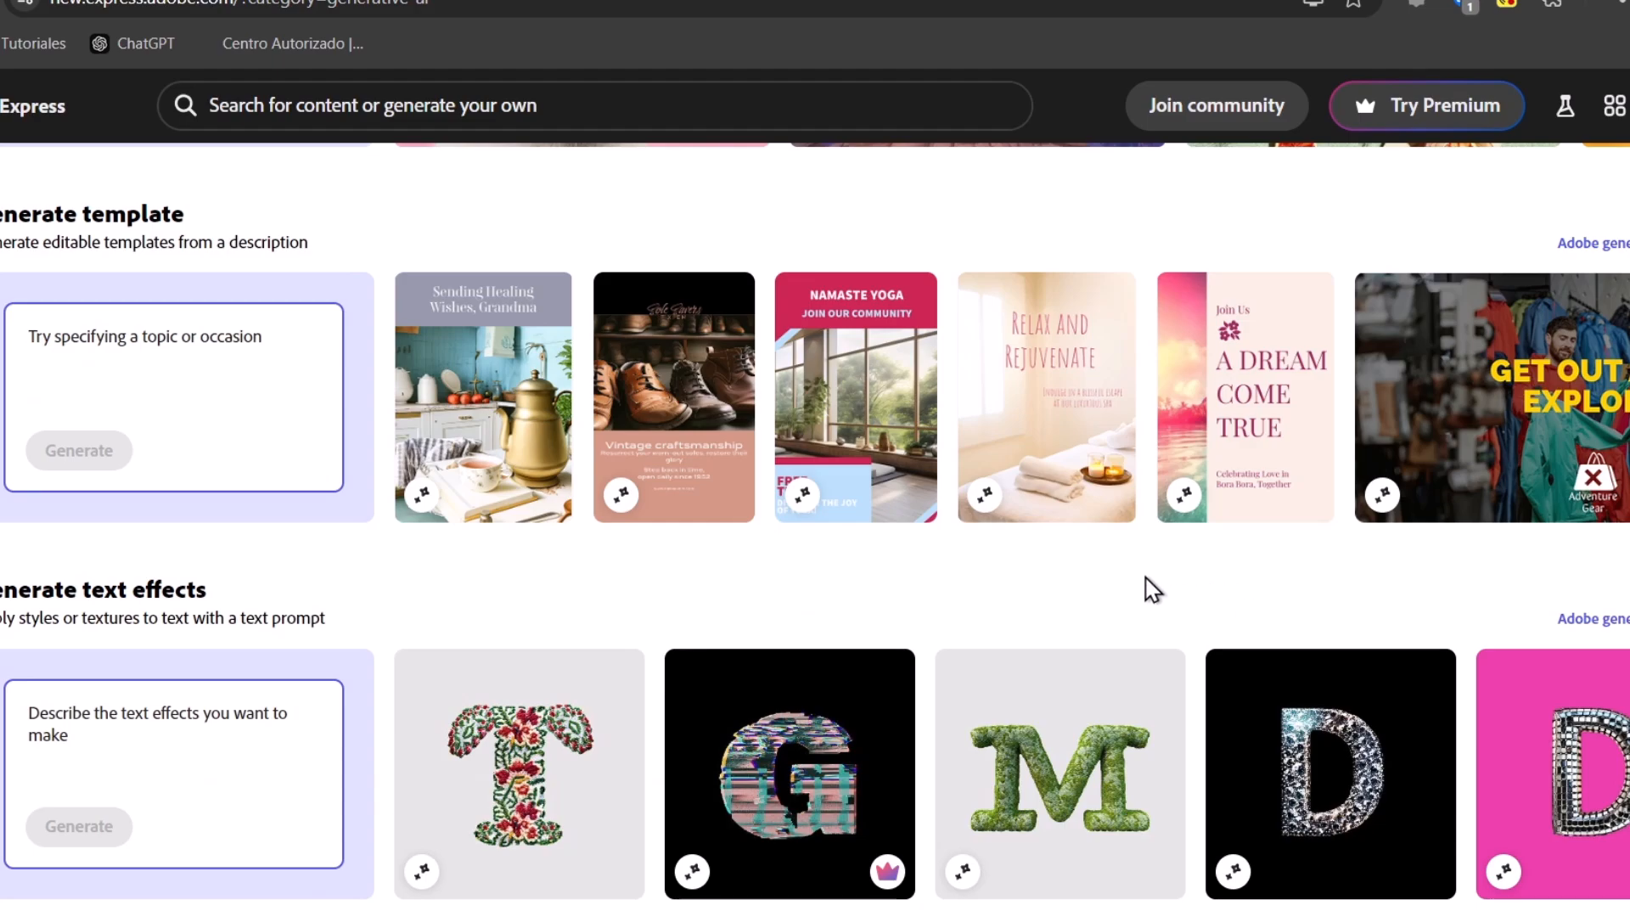
pyautogui.scroll(15, 1149, 589)
pyautogui.scroll(-6, 1109, 593)
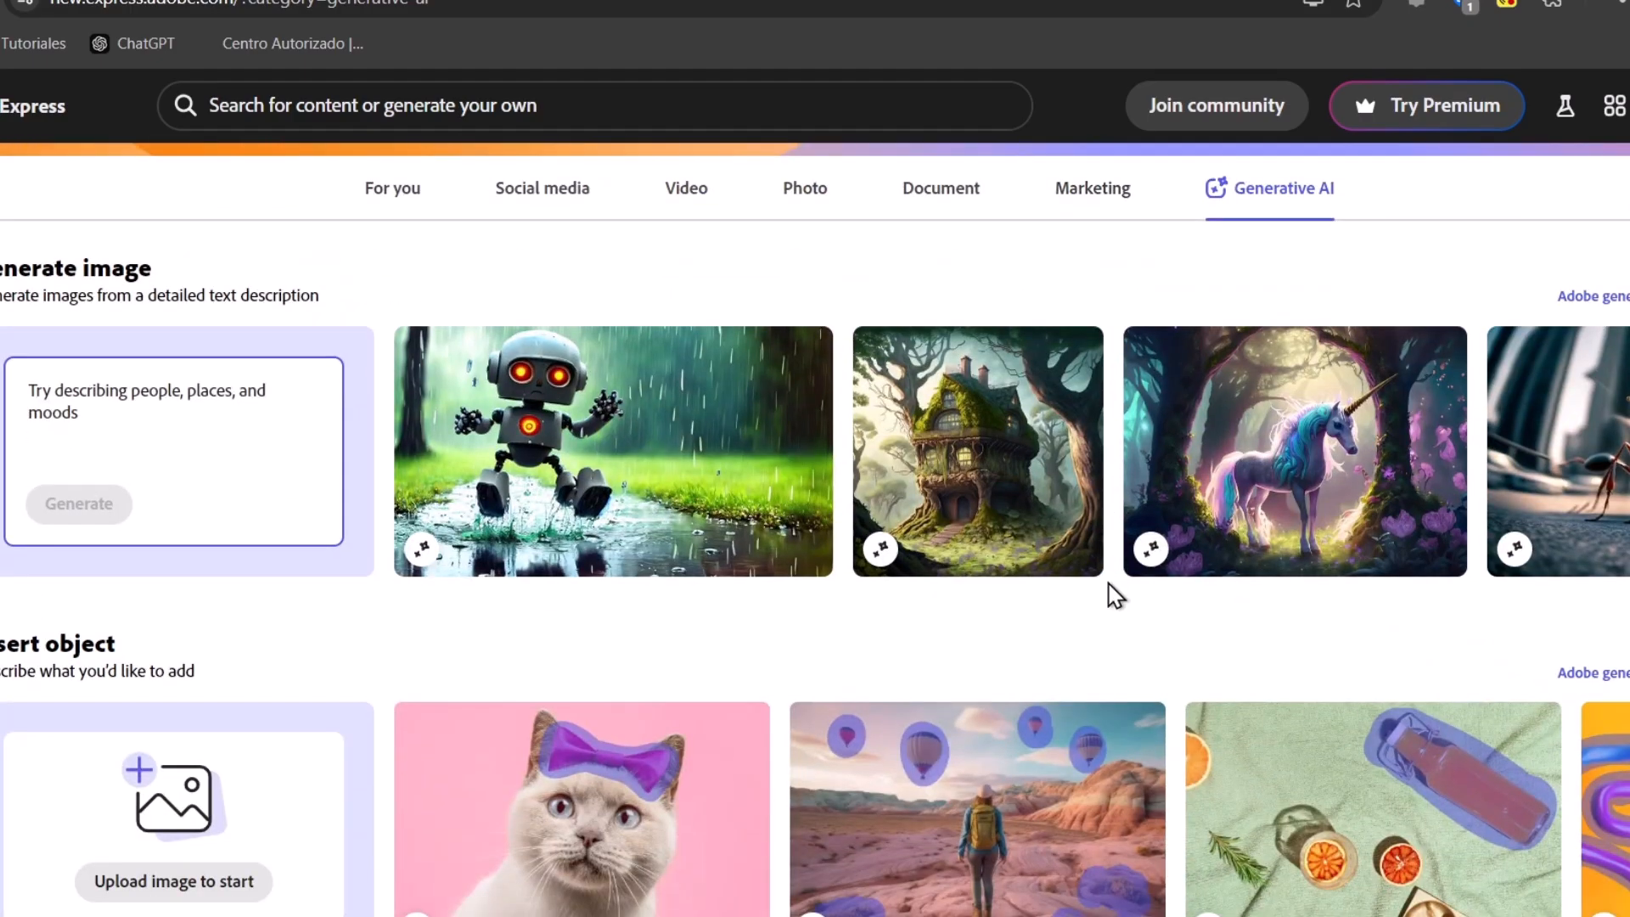
pyautogui.scroll(5, 1018, 592)
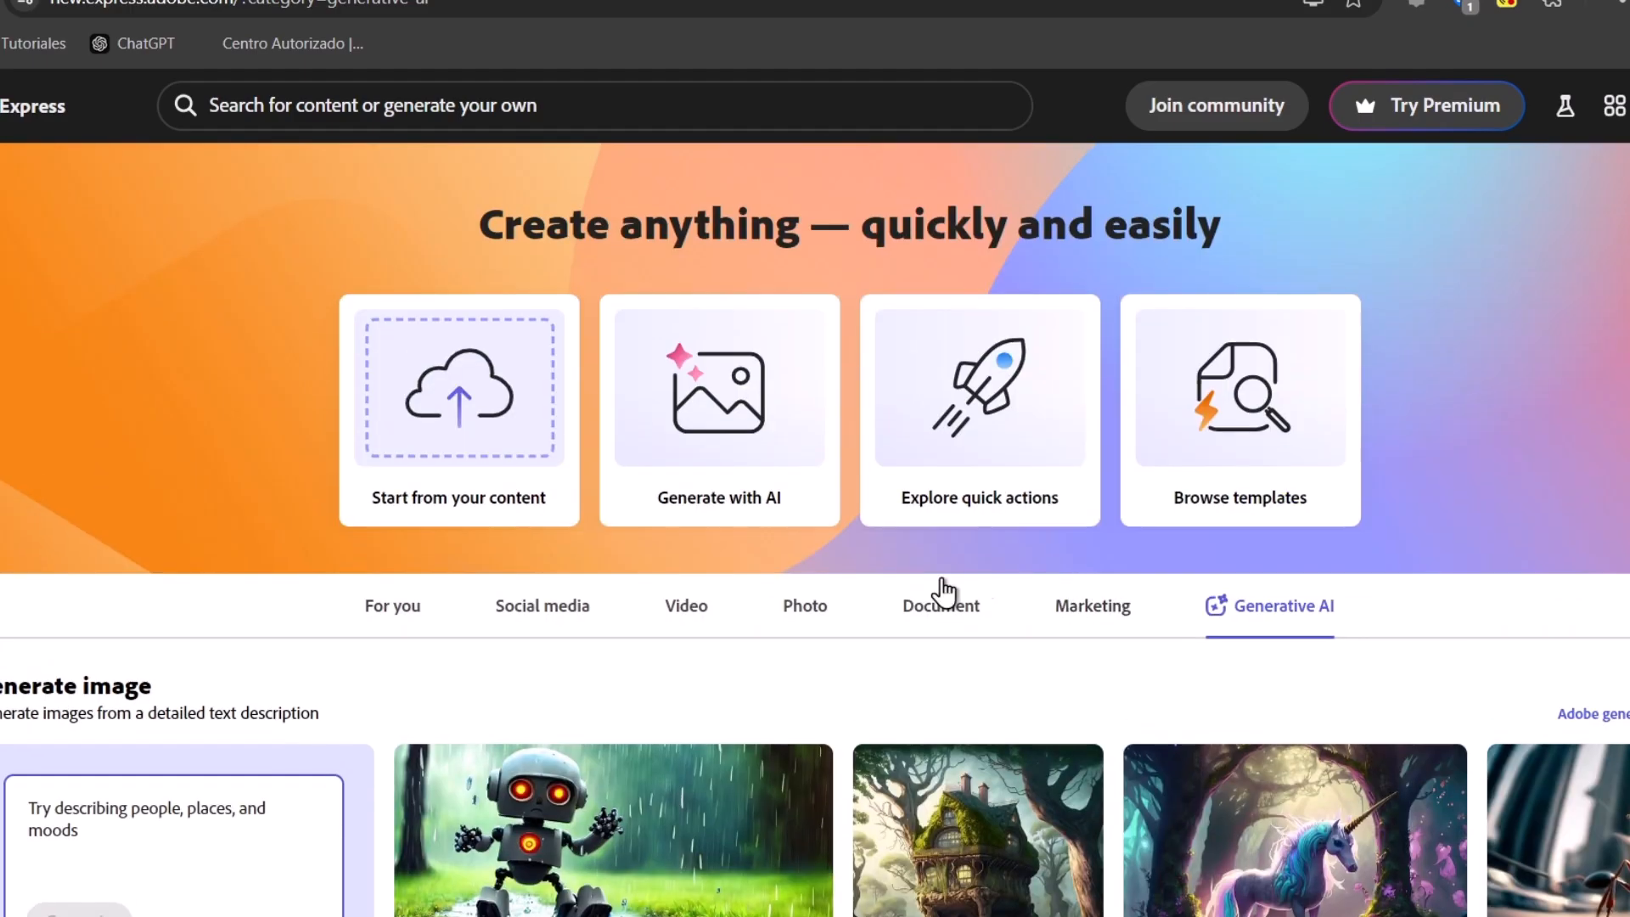
# Start a new Instagram square post from the Social media category and dismiss the premium assets notice.
pyautogui.click(557, 619)
pyautogui.scroll(-5, 557, 619)
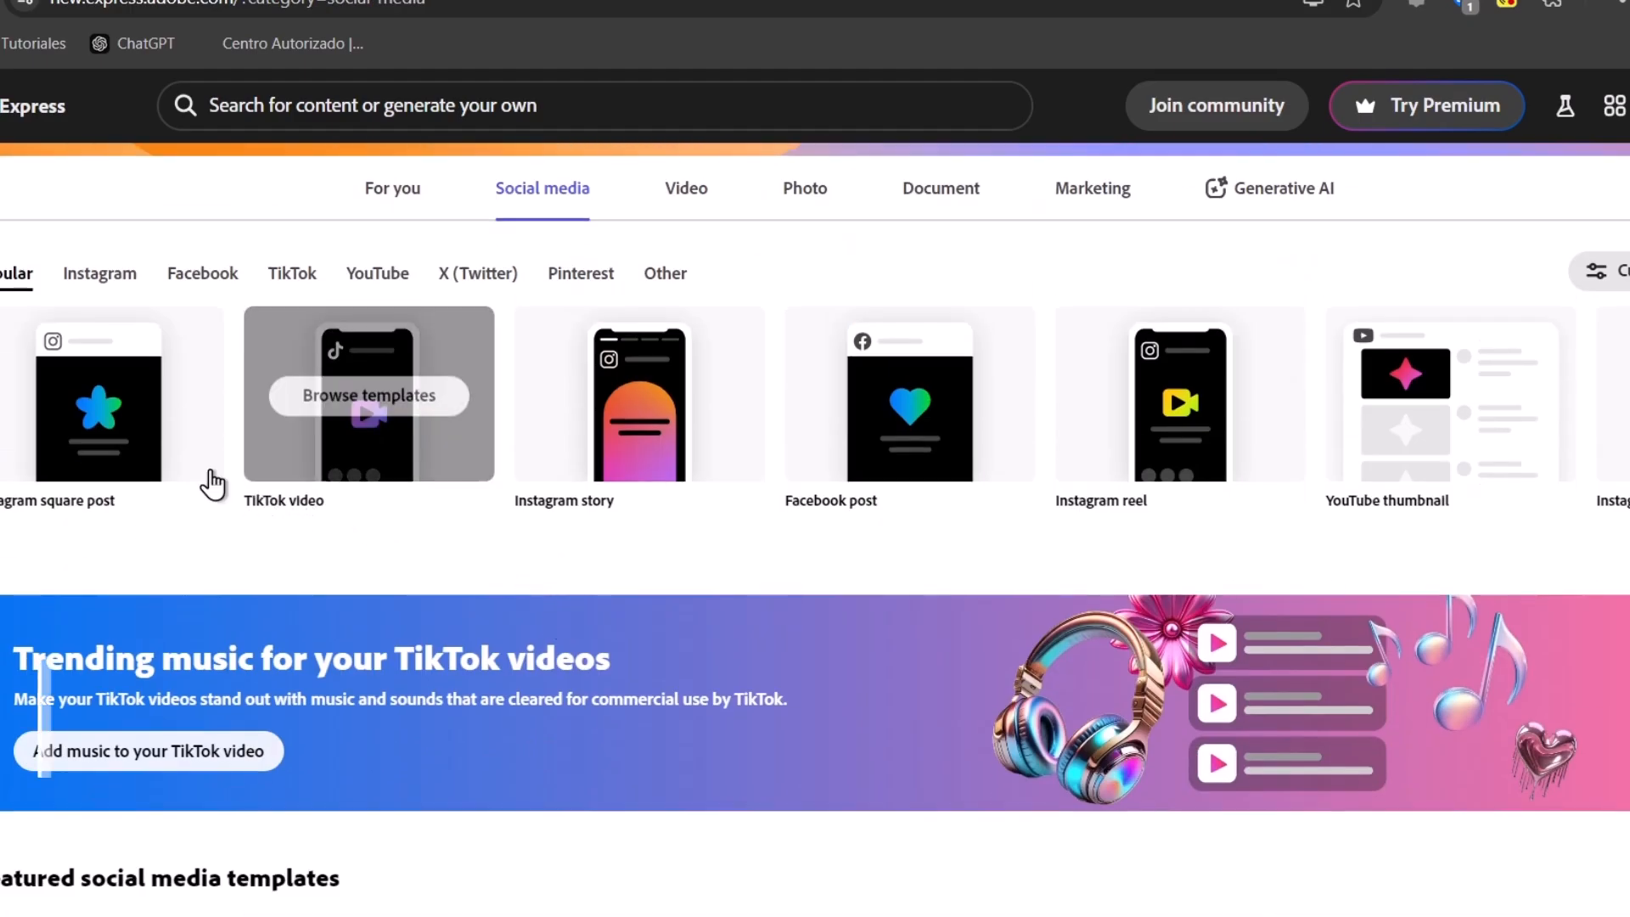
pyautogui.moveTo(62, 425)
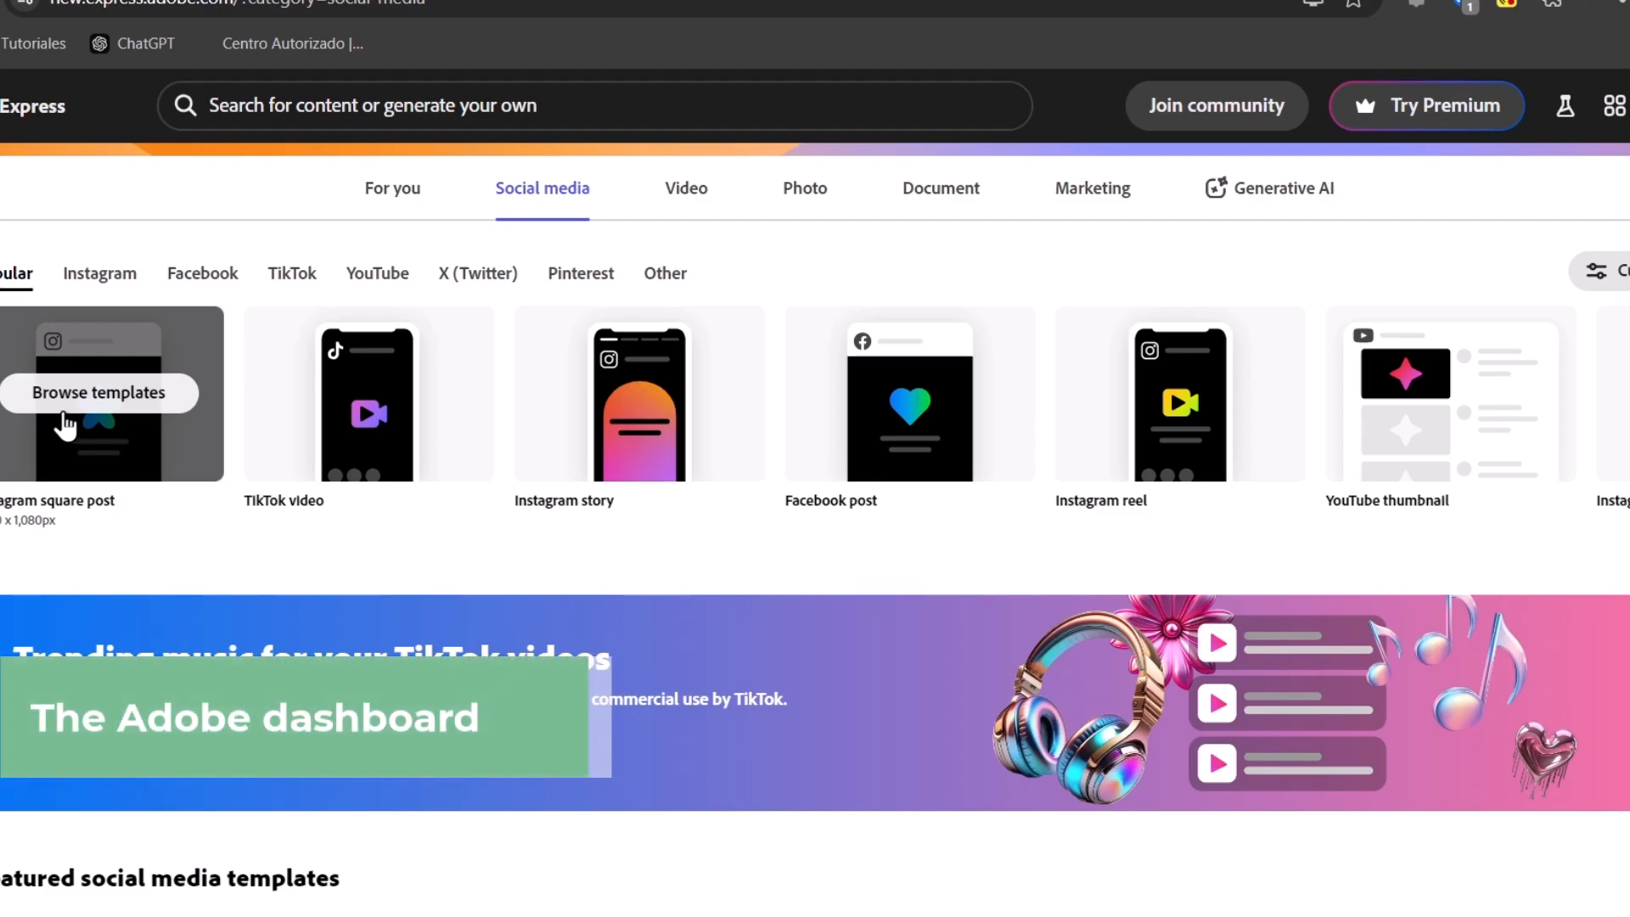
pyautogui.click(62, 426)
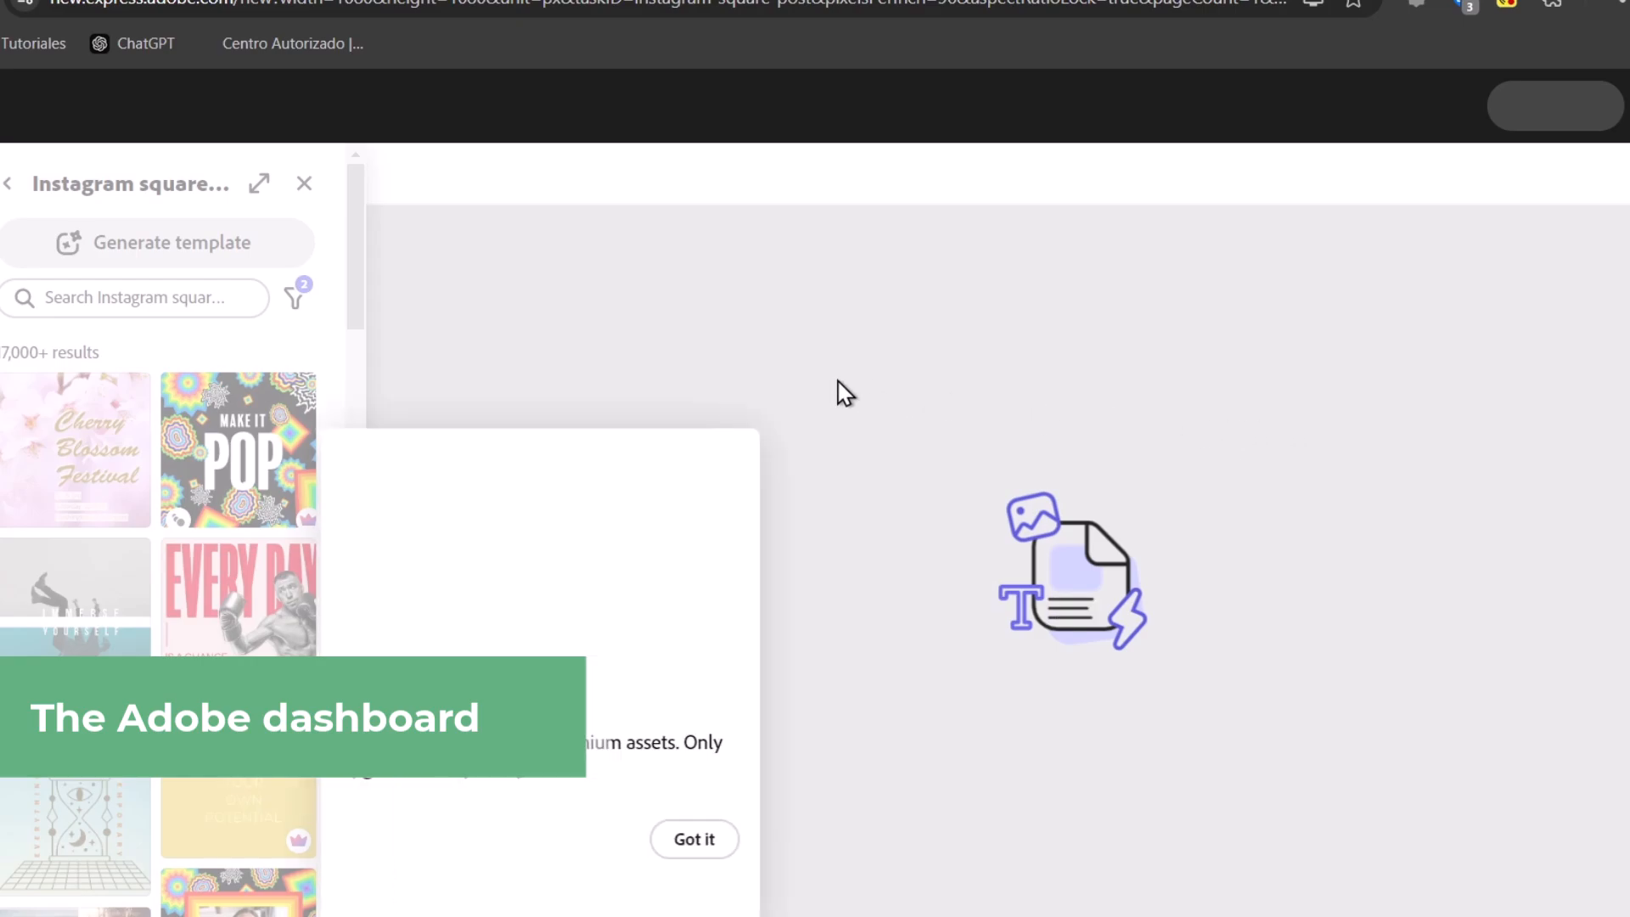
pyautogui.click(691, 892)
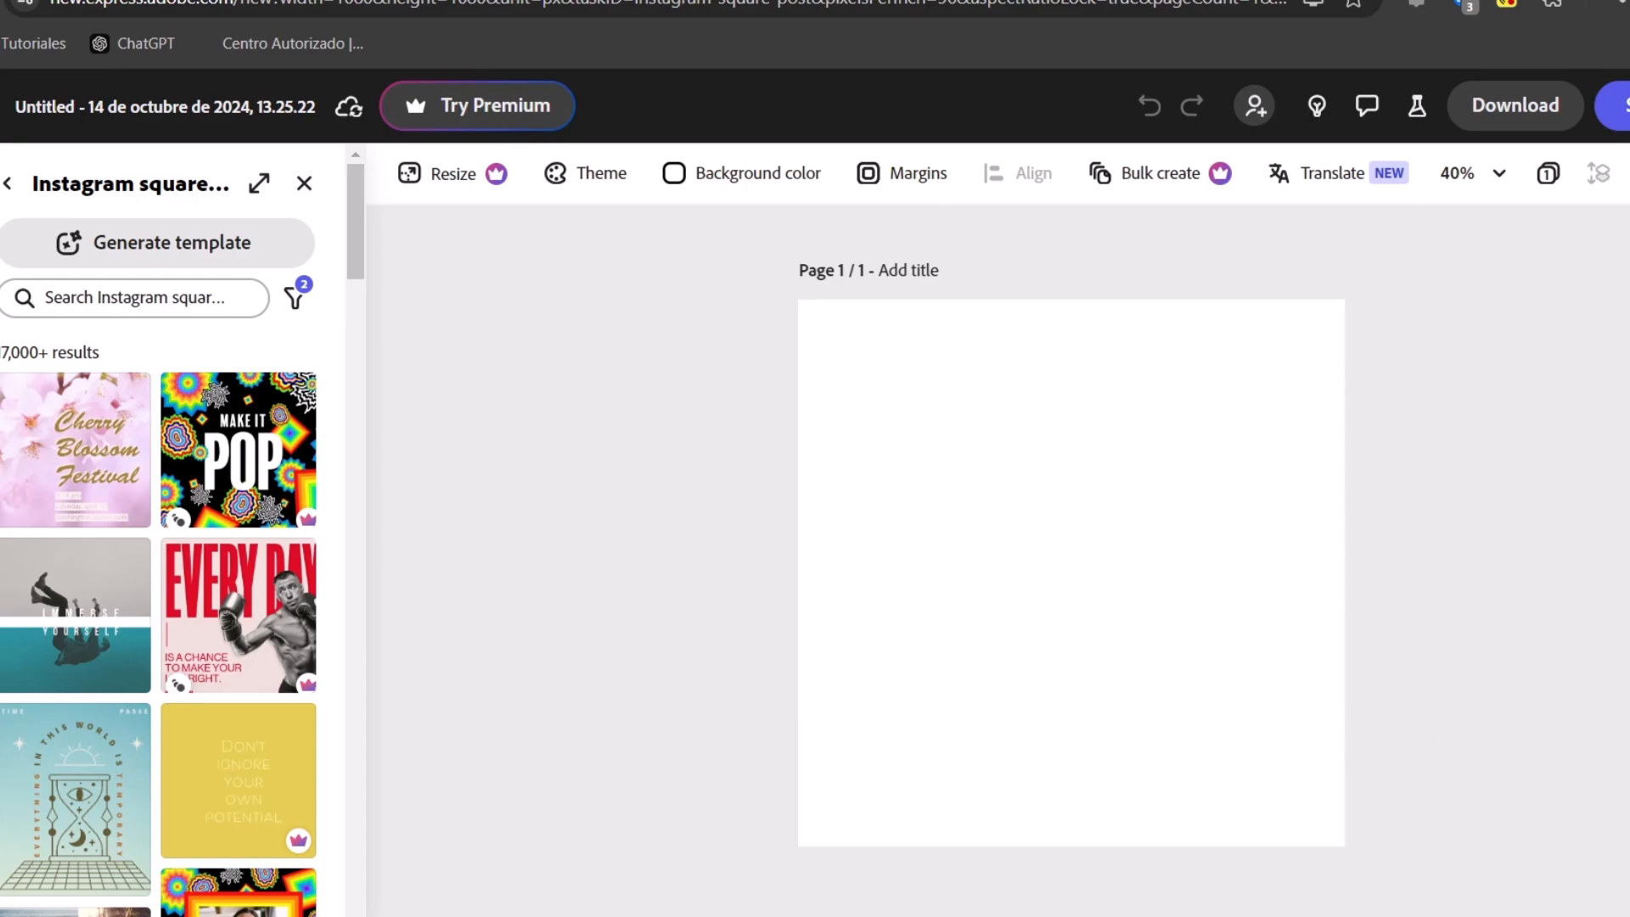
# Title the blank page "Post 1" and set its background color to black.
pyautogui.click(919, 275)
pyautogui.write('Post 1')
pyautogui.press('Return')
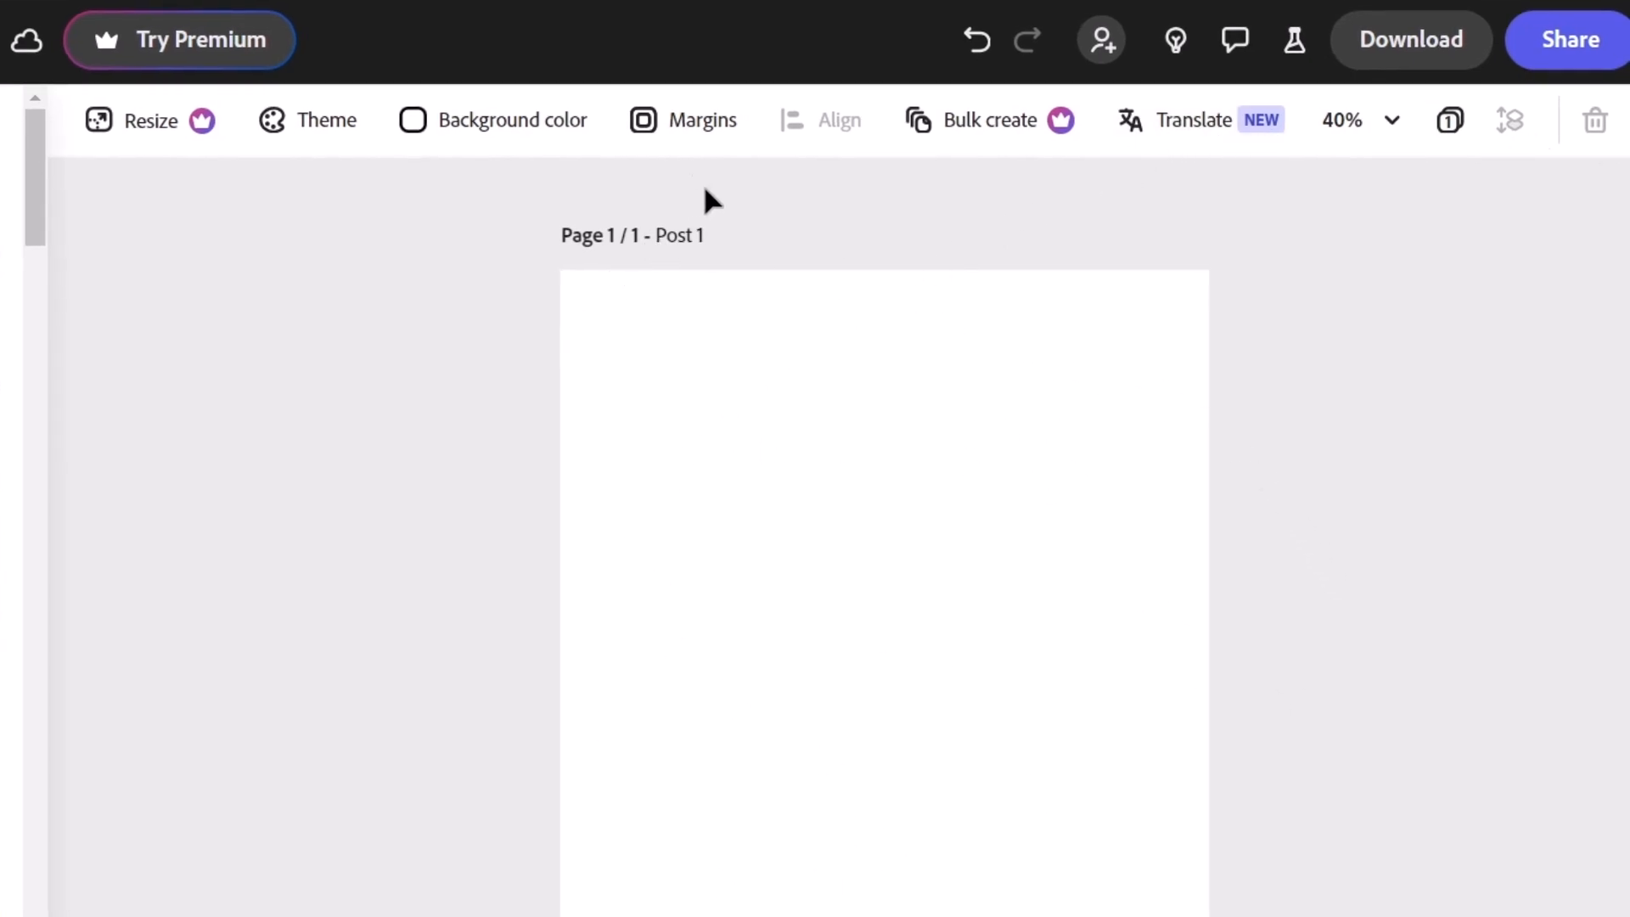
pyautogui.click(501, 134)
pyautogui.click(449, 371)
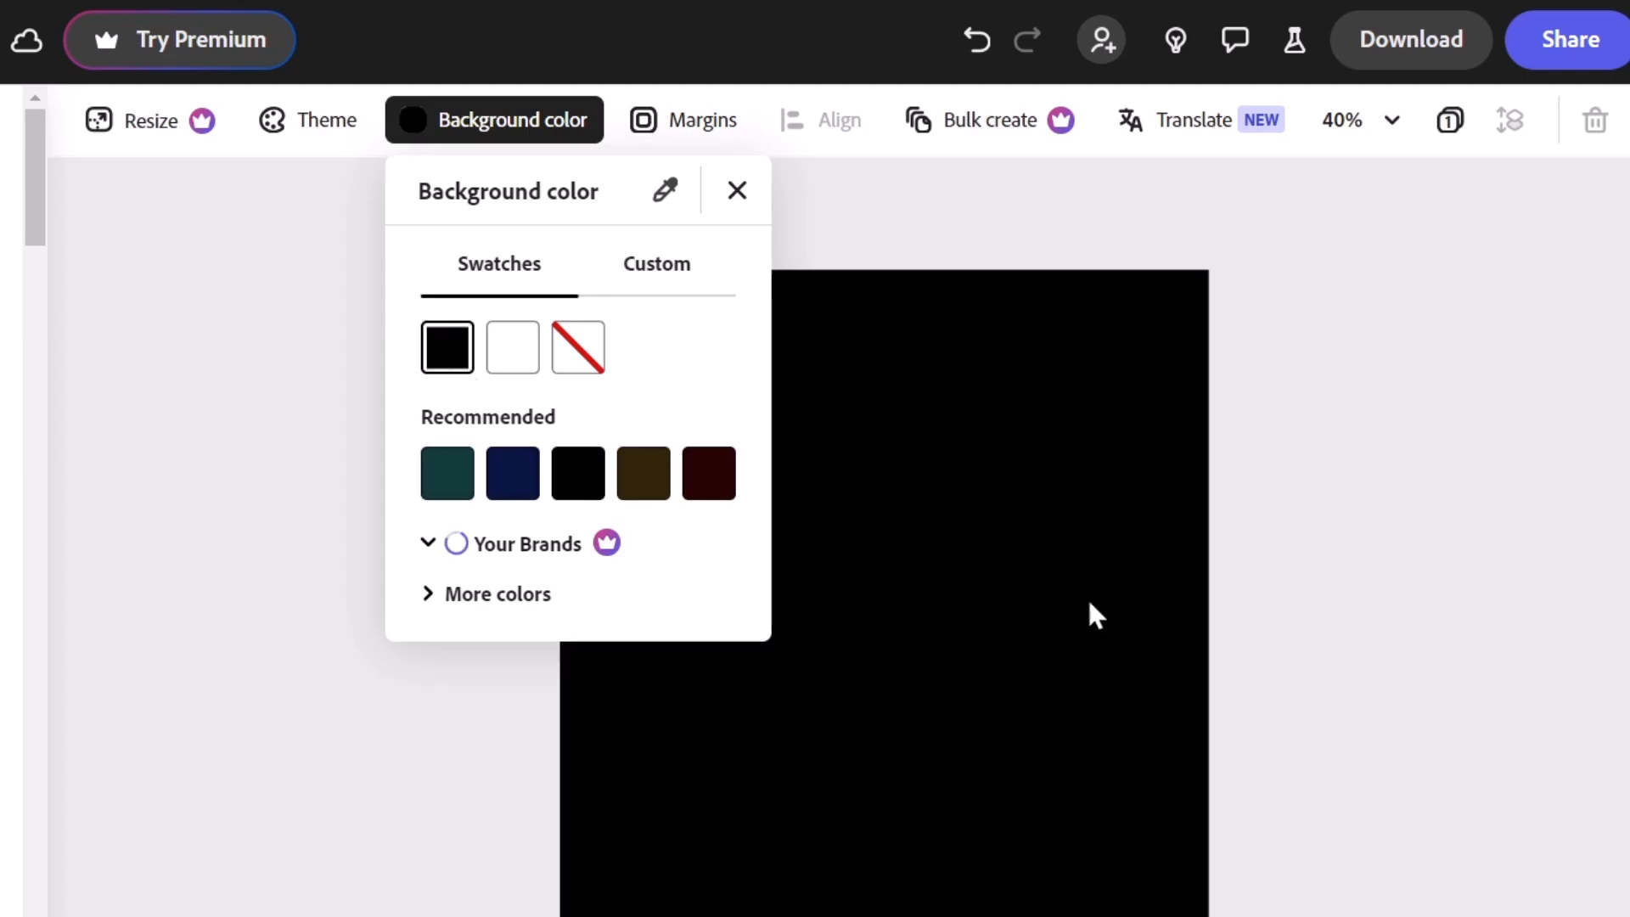
# Search the Instagram square post templates for "logo" and narrow the search to "youtube gaming logo".
pyautogui.click(1295, 174)
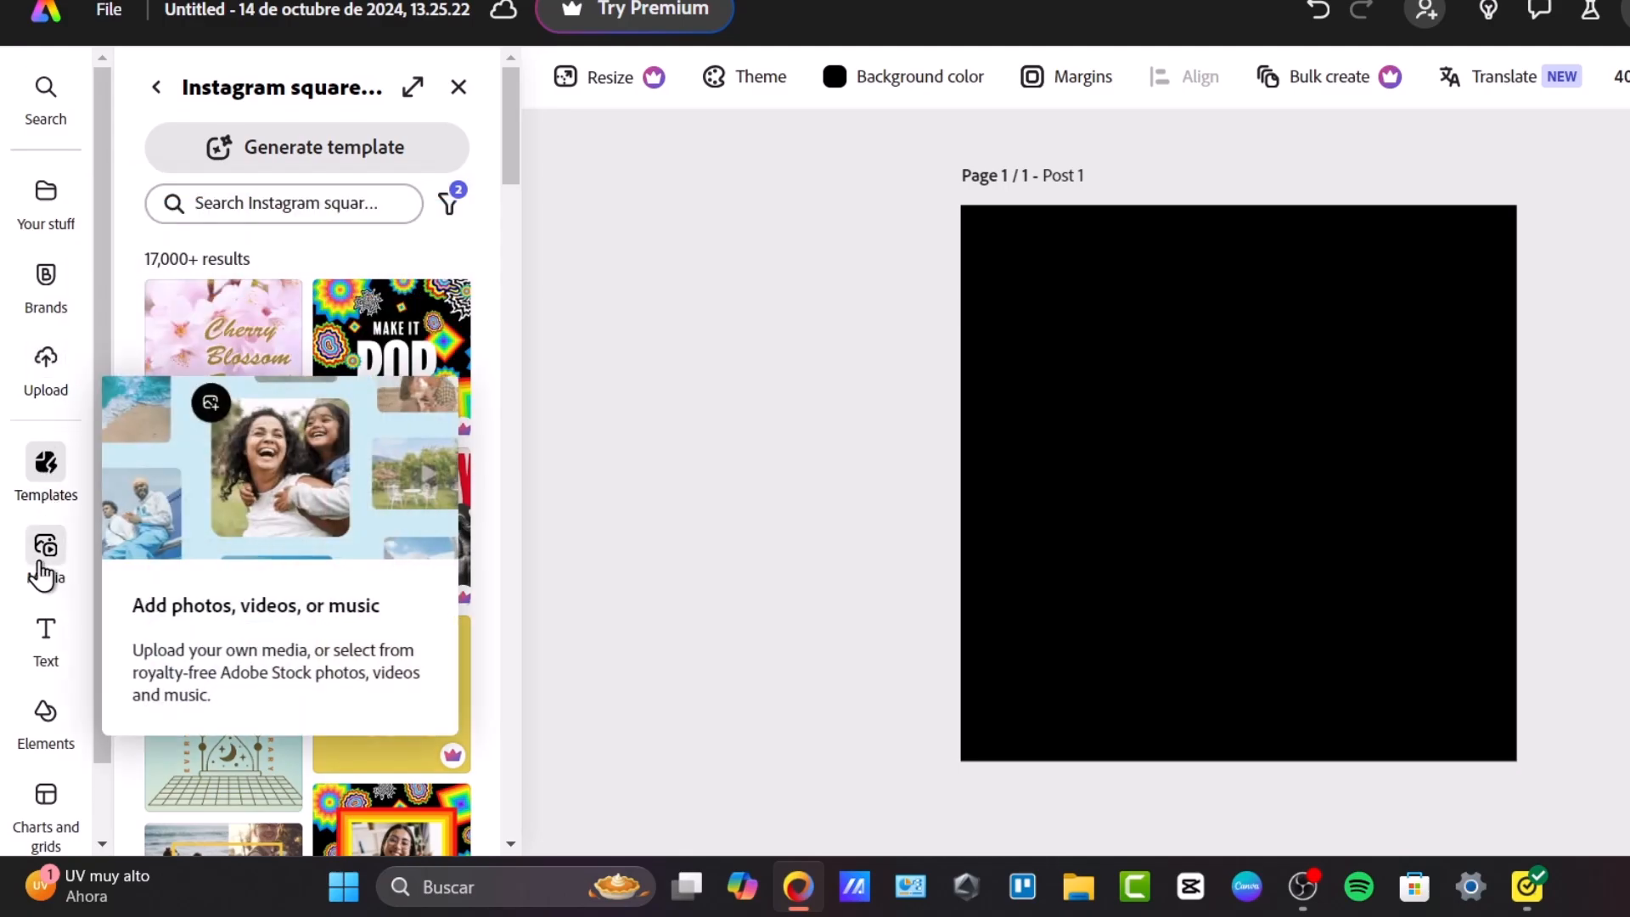
pyautogui.scroll(-1, 42, 773)
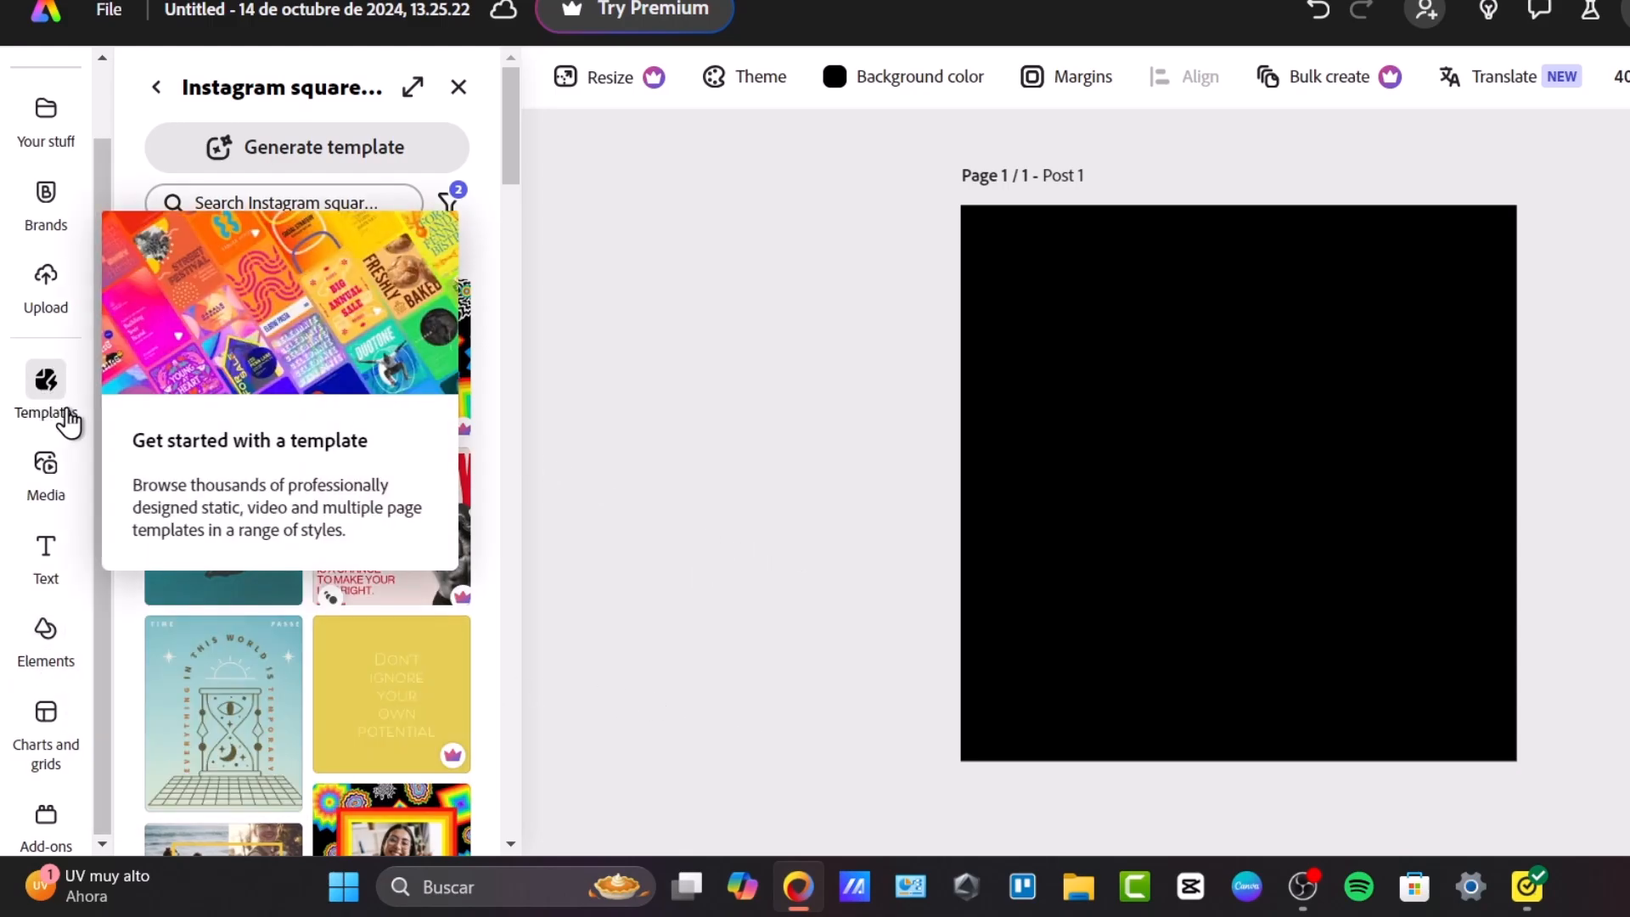
pyautogui.click(245, 207)
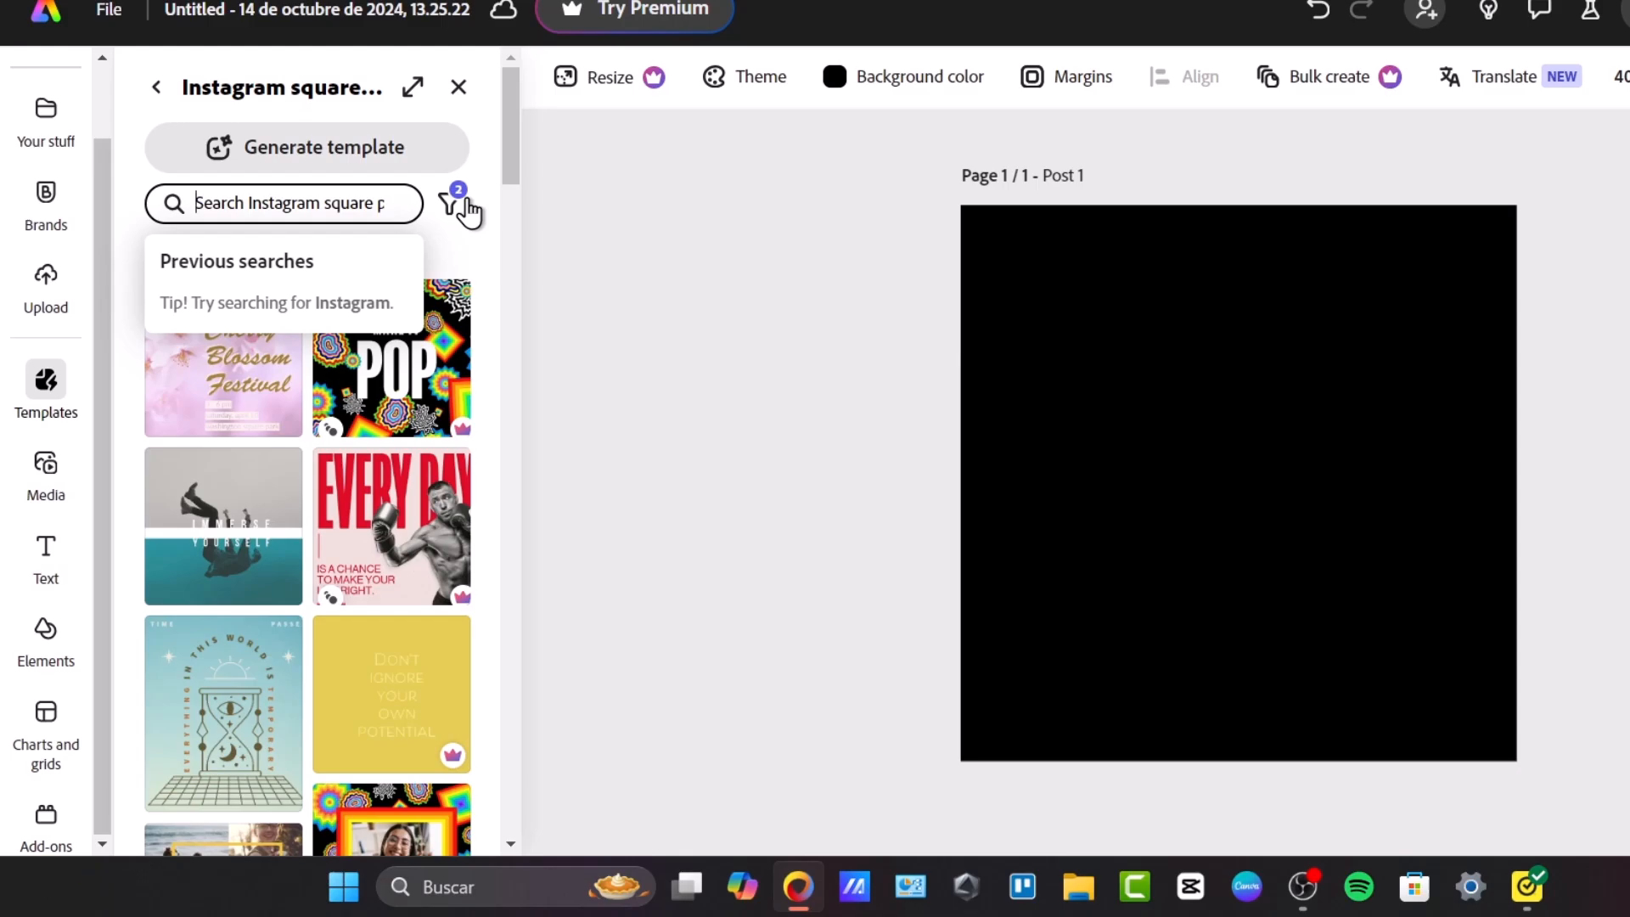
pyautogui.write('logo')
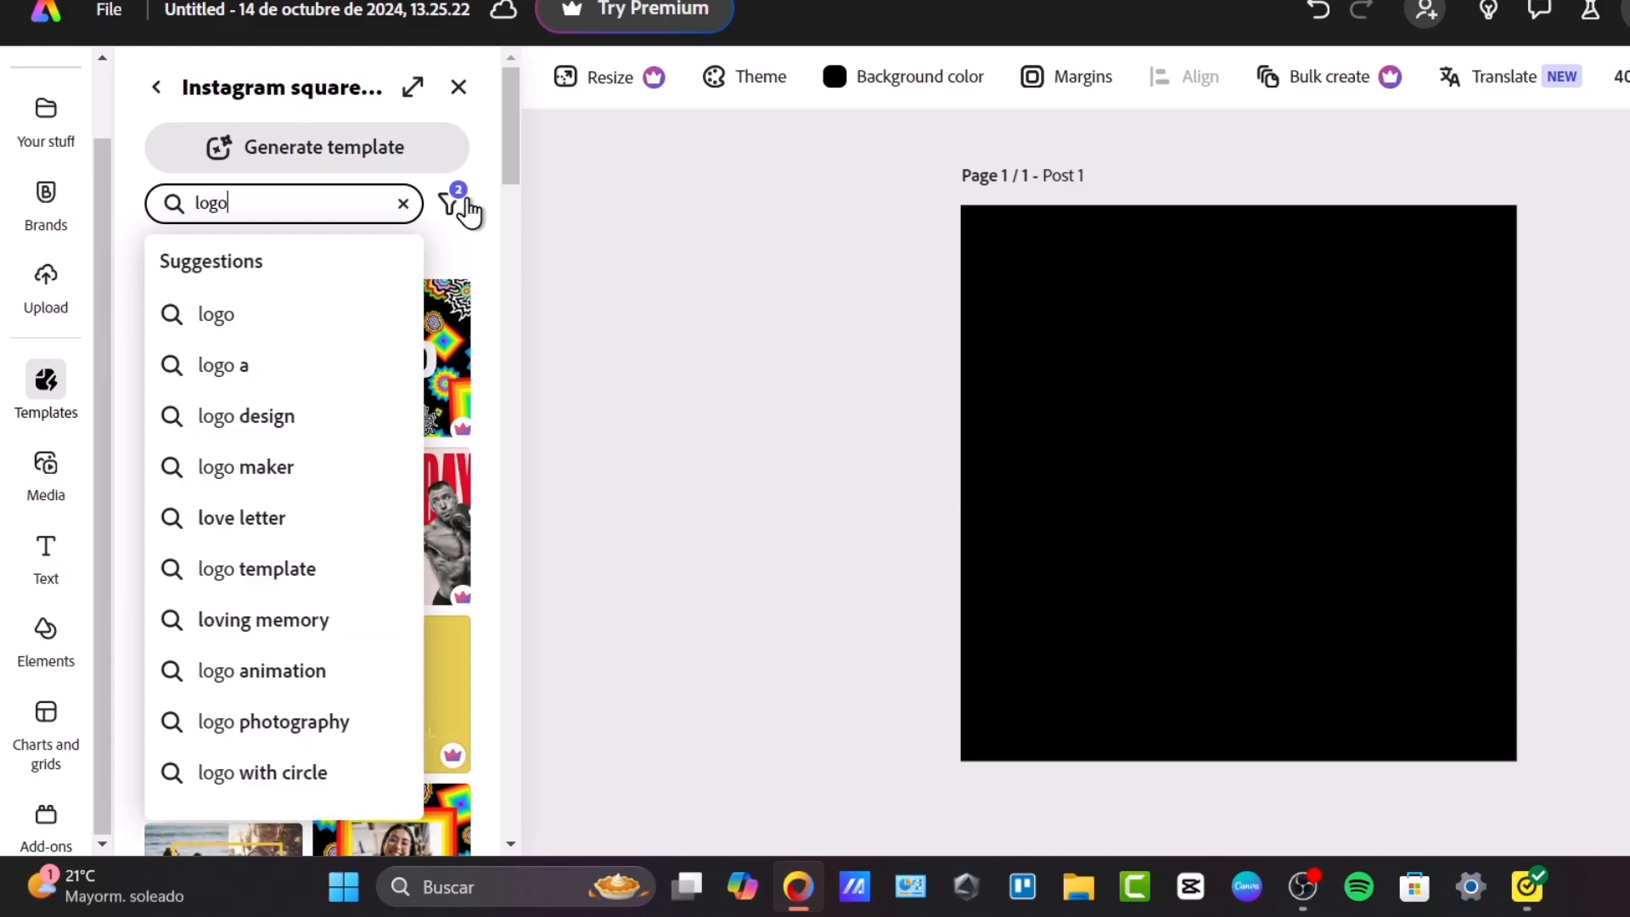
pyautogui.press('Return')
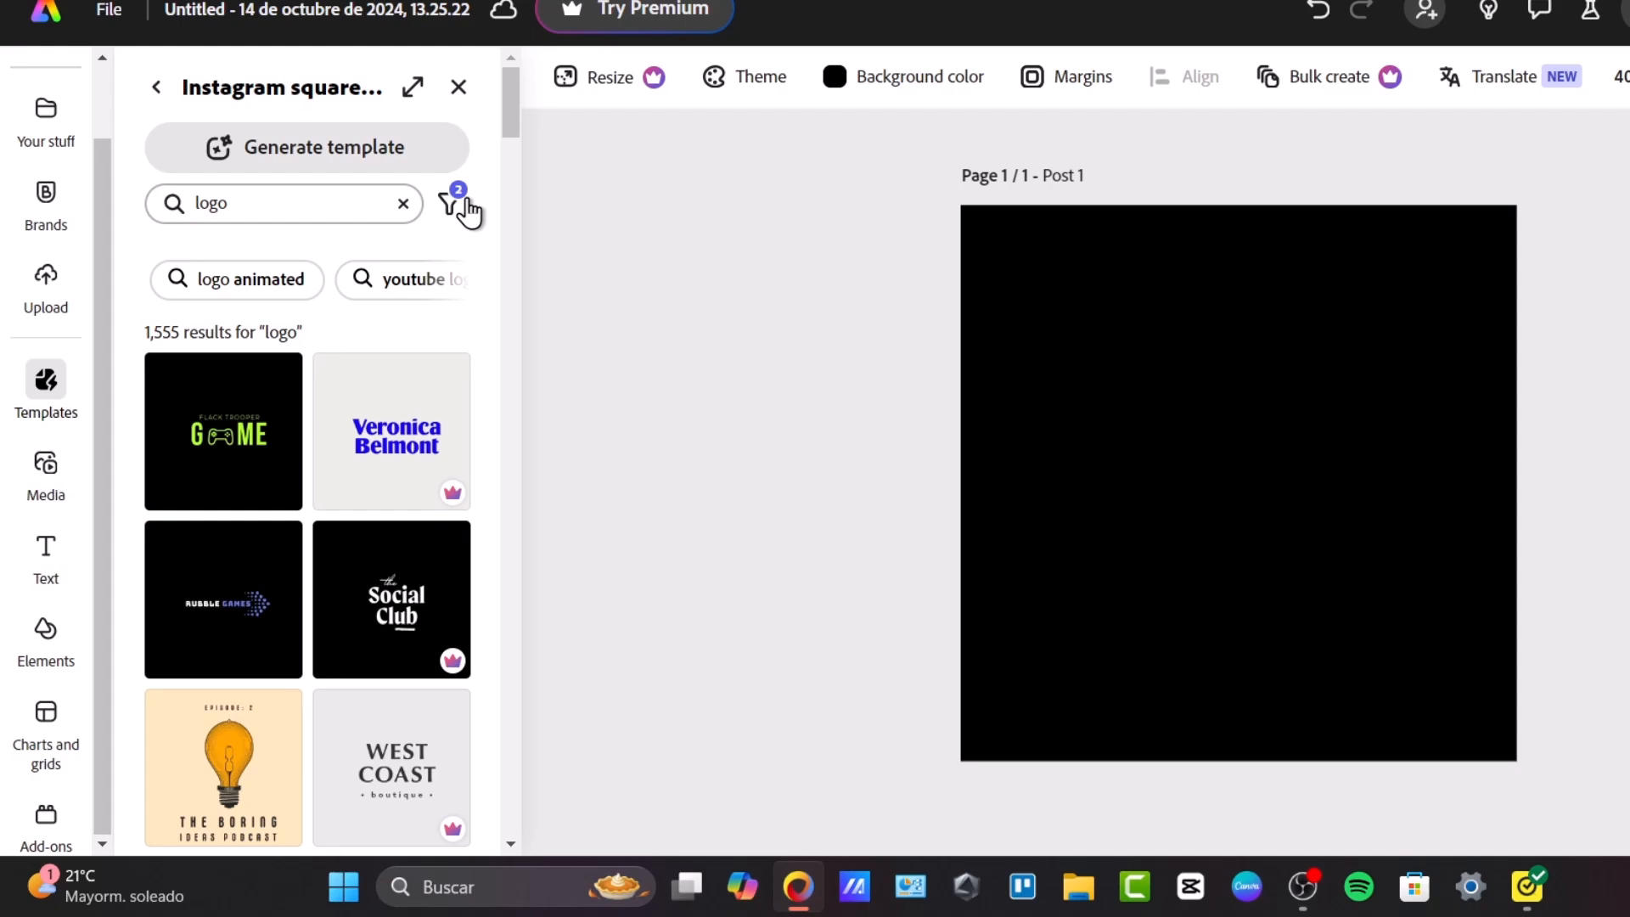
pyautogui.click(416, 276)
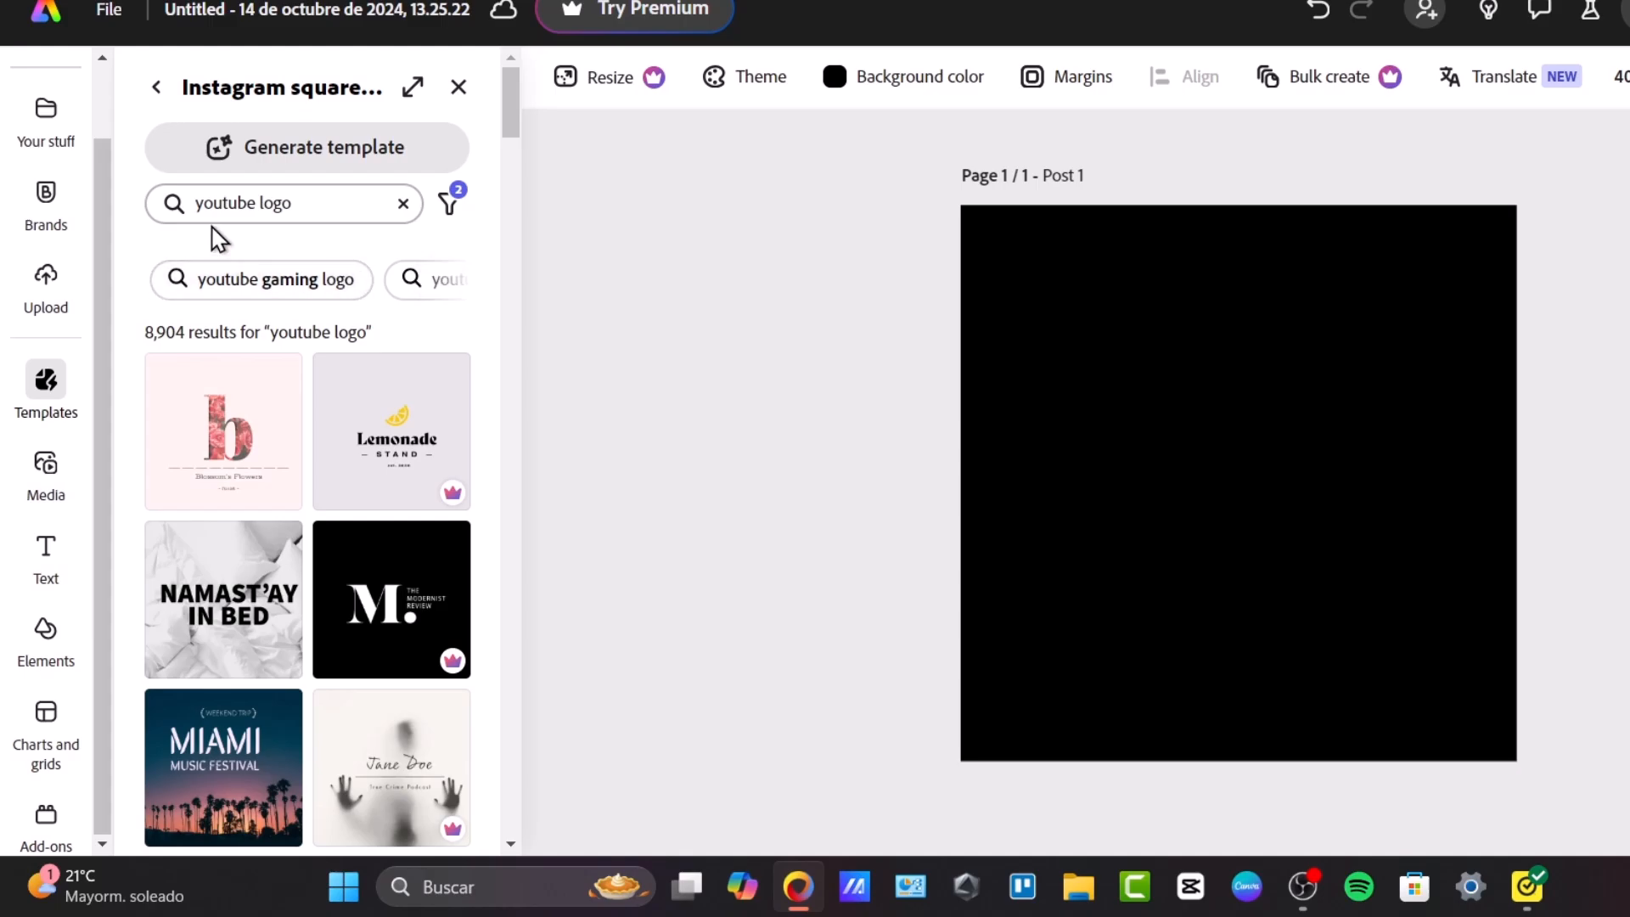
pyautogui.click(197, 205)
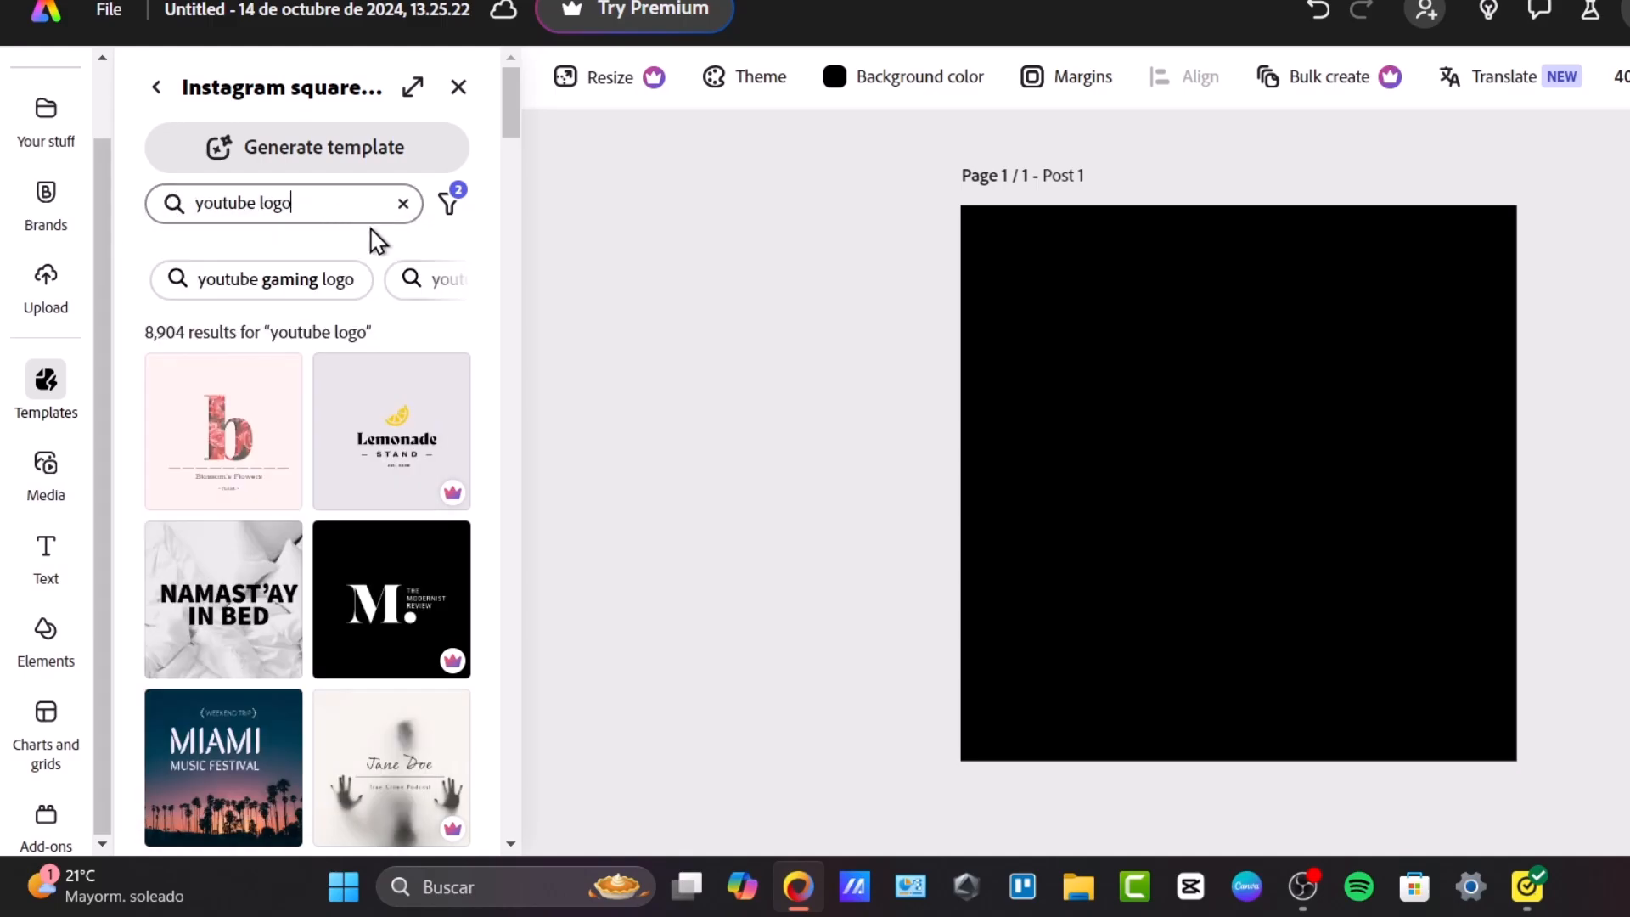
pyautogui.click(310, 293)
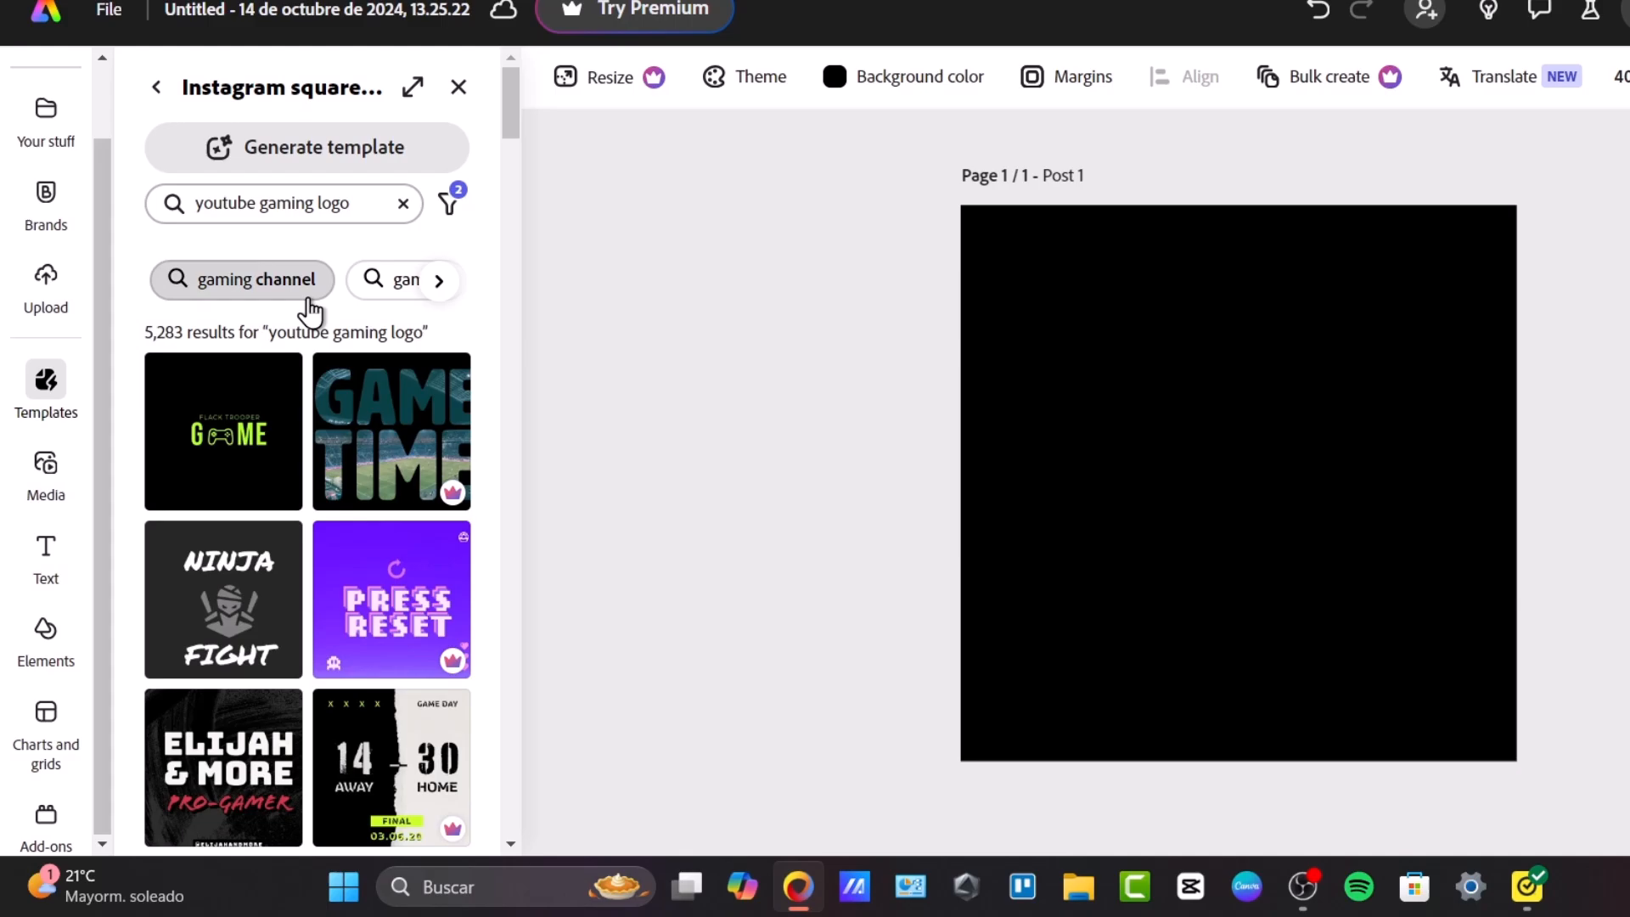
# Browse the gaming logo templates and add the pixel art "GOOD GAME" template to the file as a page.
pyautogui.scroll(-5, 284, 455)
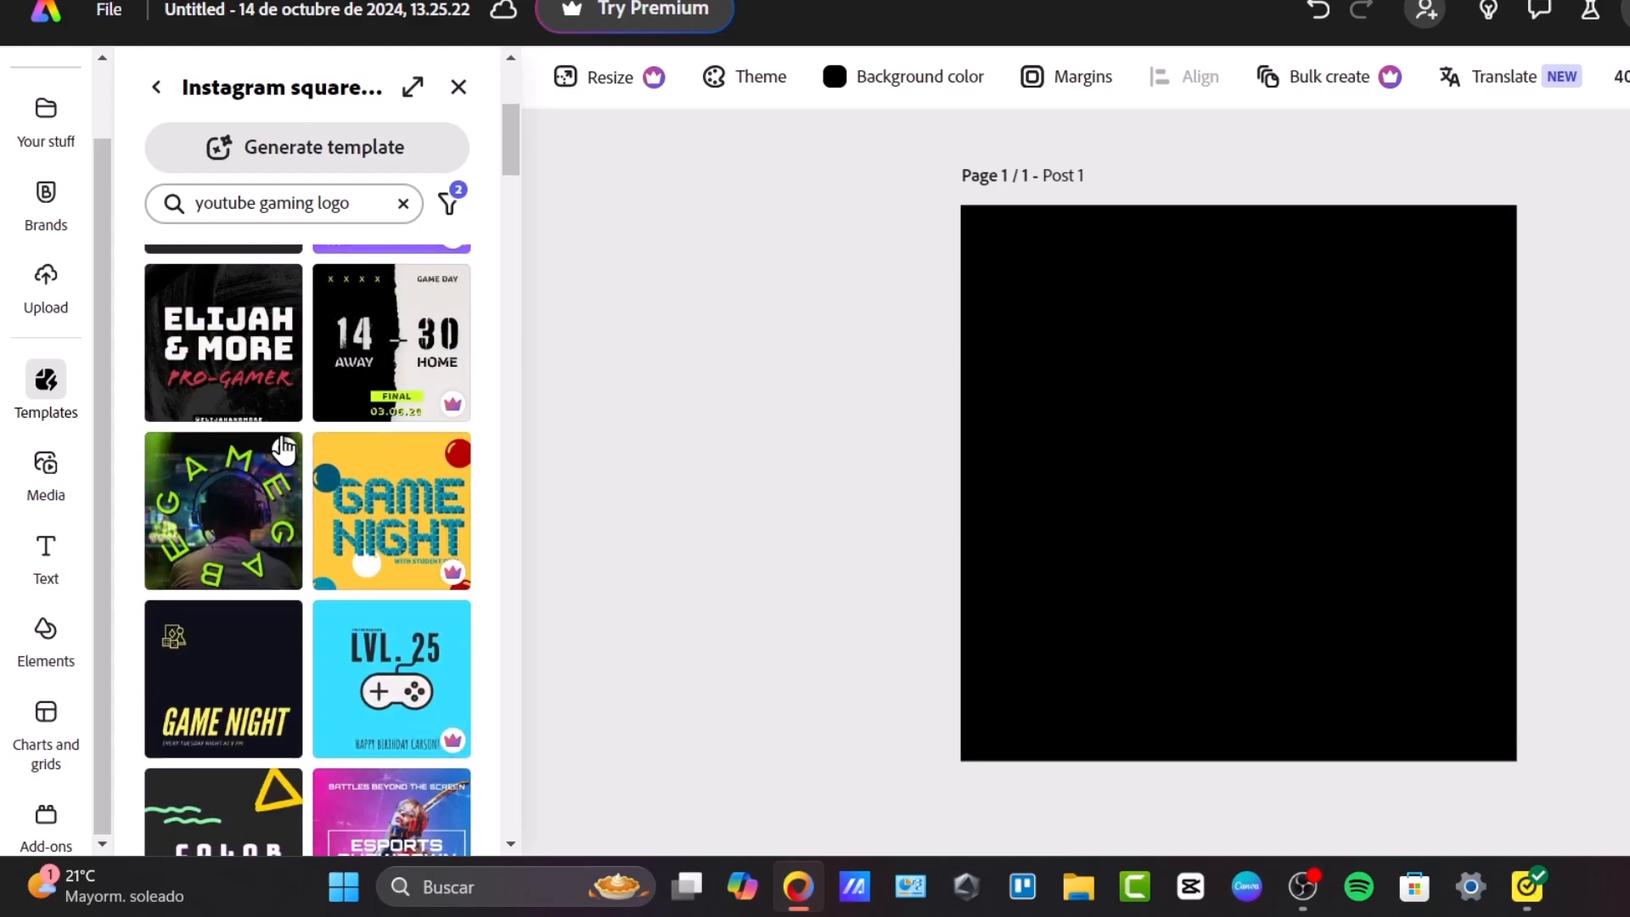
pyautogui.scroll(-5, 314, 516)
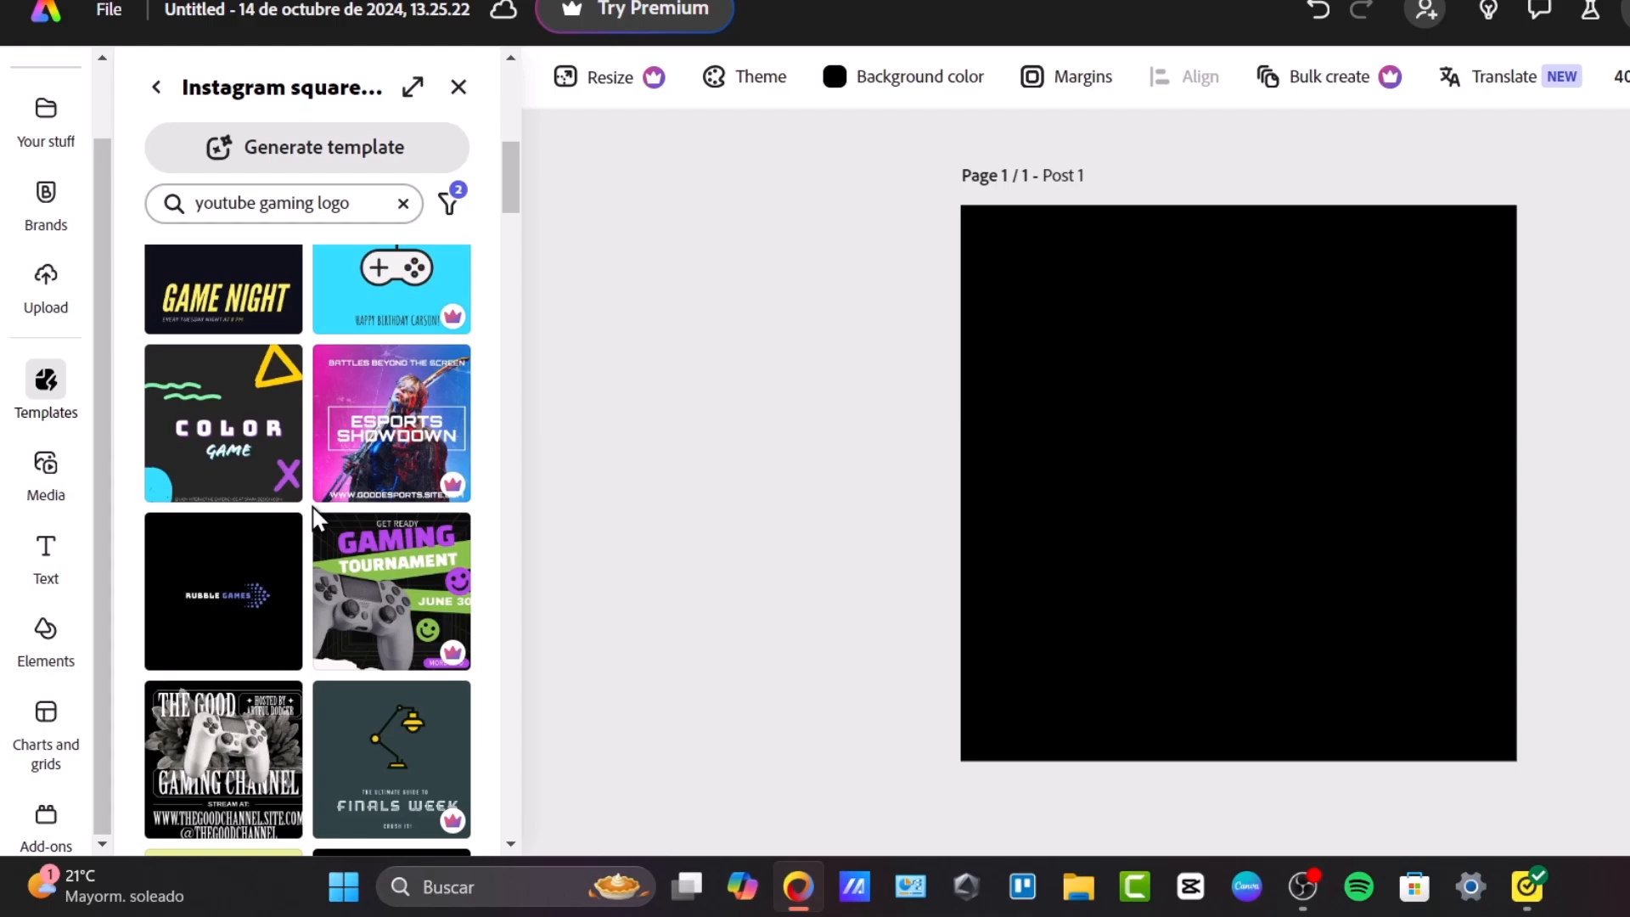
pyautogui.scroll(-5, 315, 516)
pyautogui.scroll(-5, 316, 514)
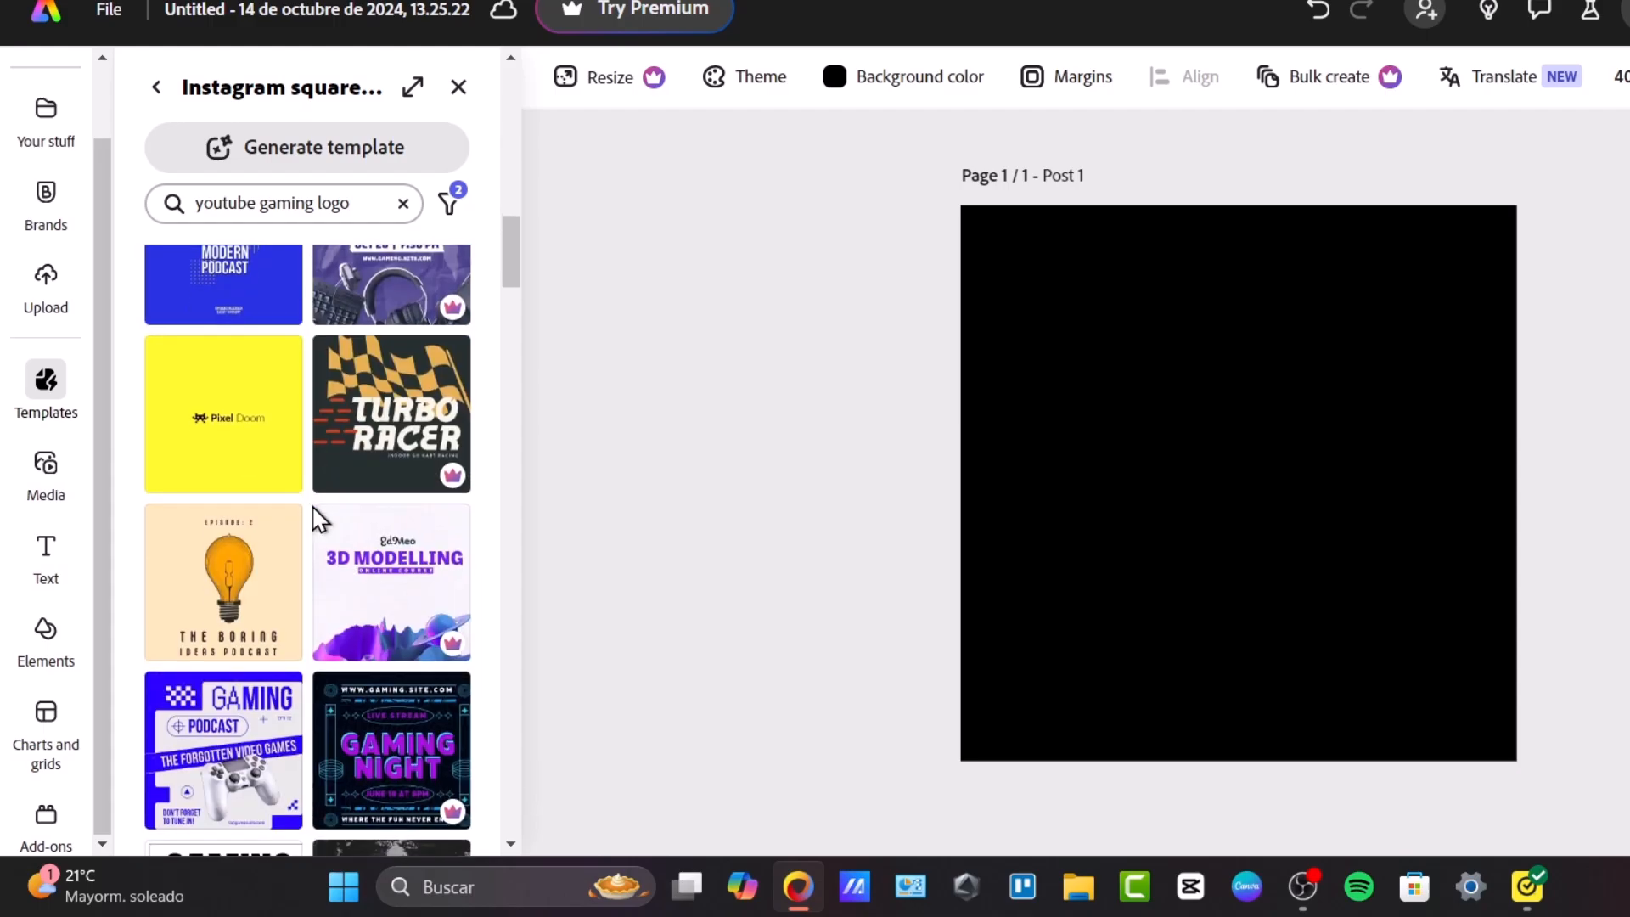
pyautogui.scroll(-5, 272, 582)
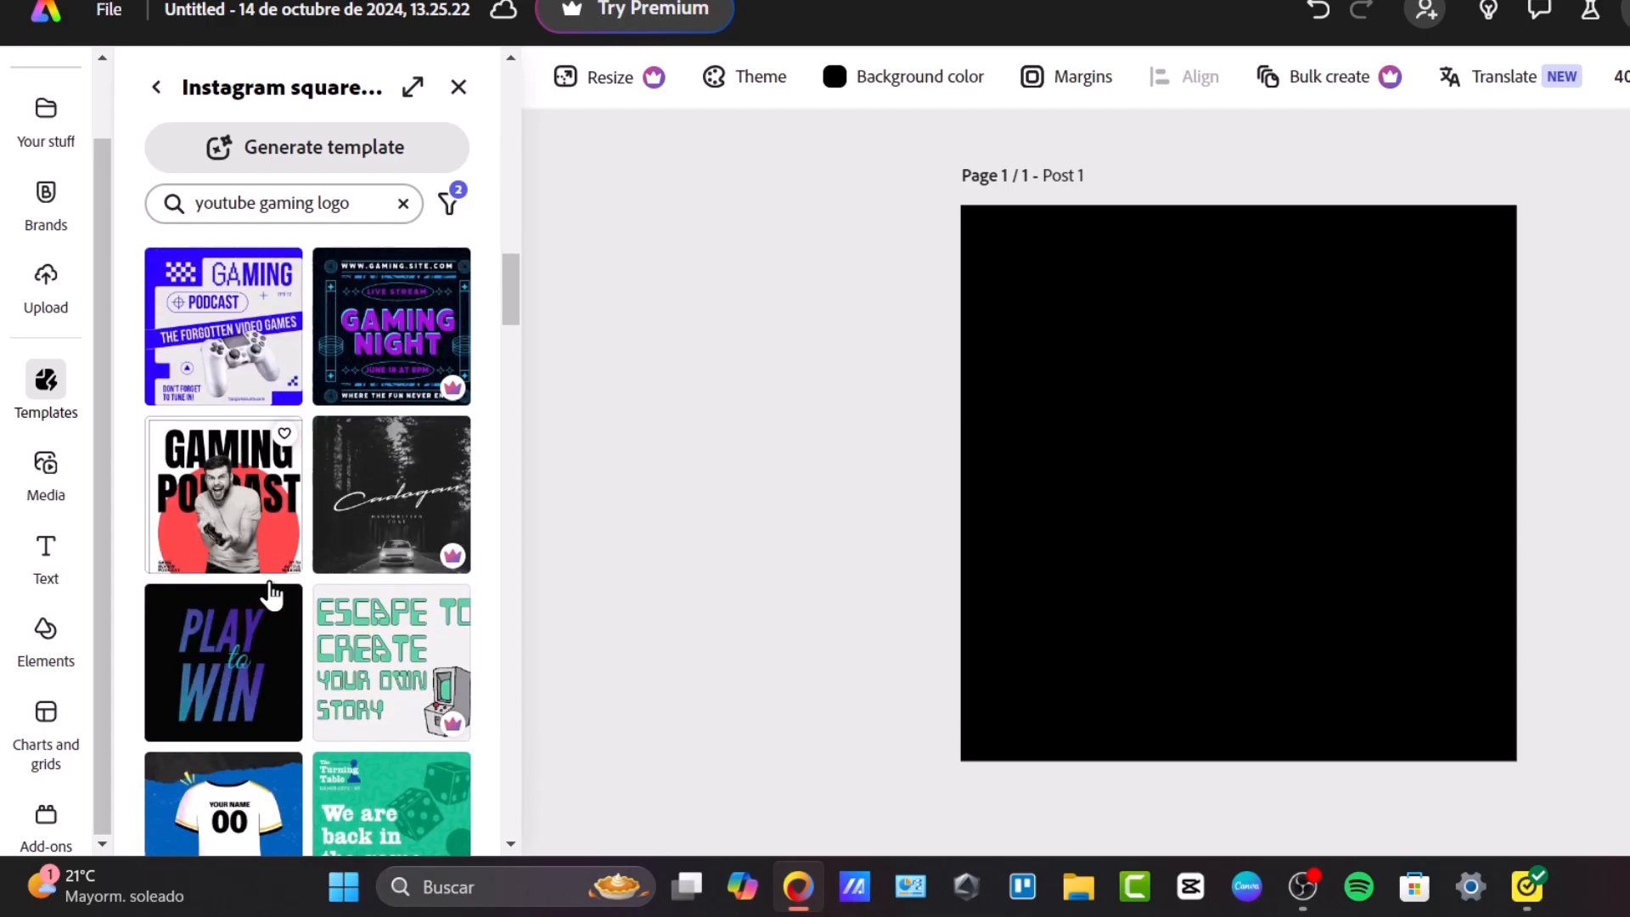
pyautogui.scroll(-5, 272, 594)
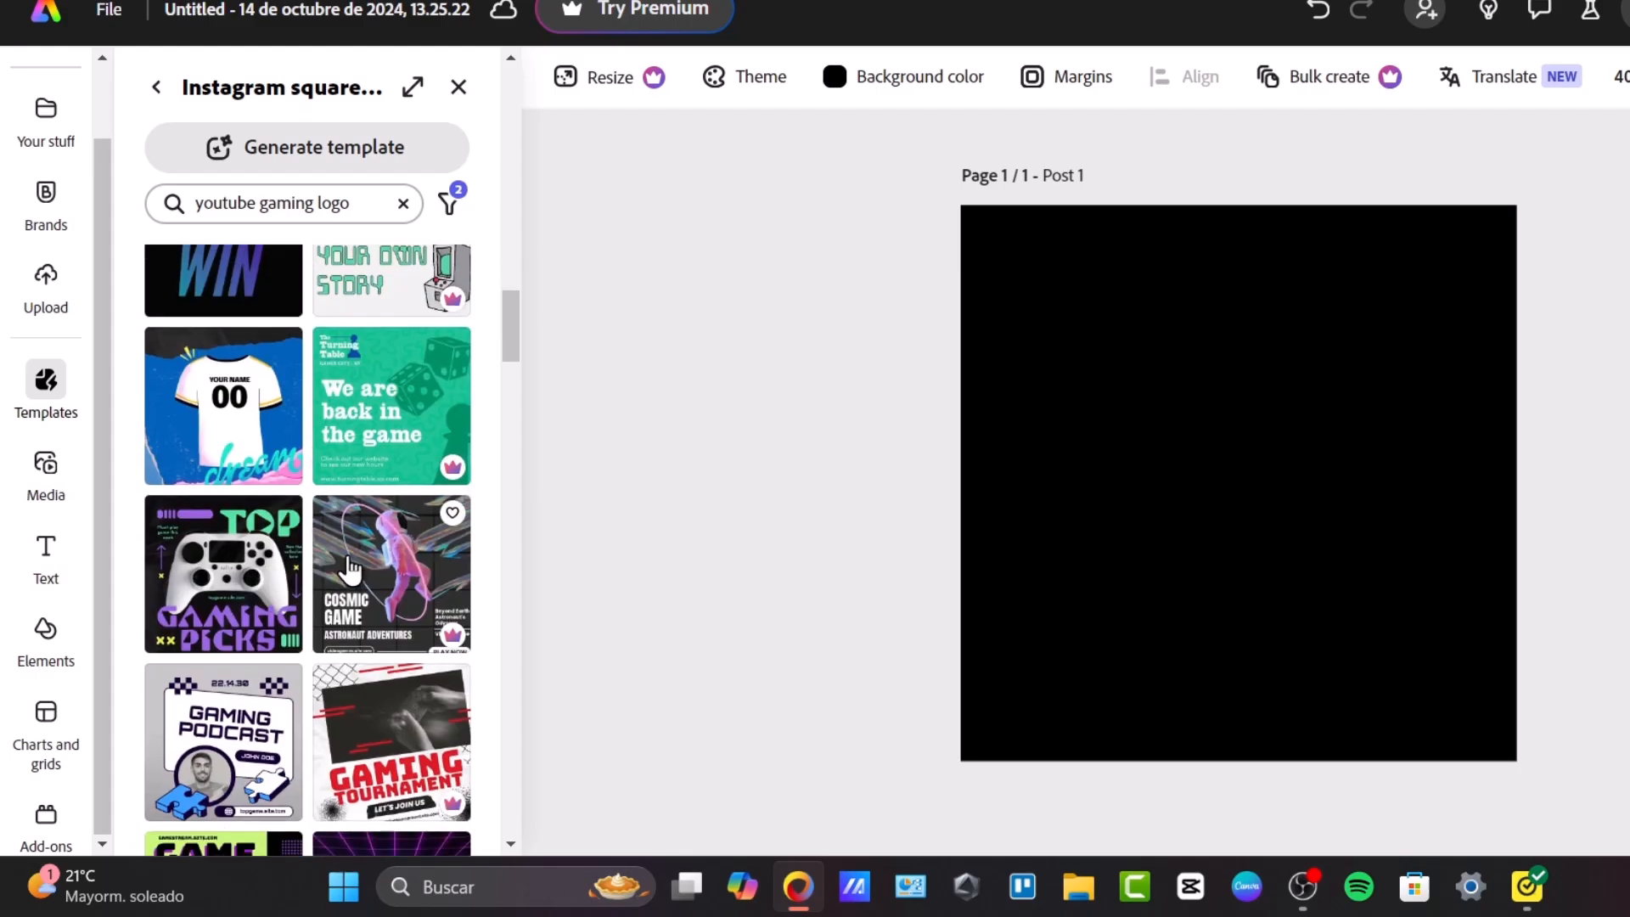
pyautogui.scroll(10, 365, 567)
pyautogui.scroll(5, 363, 563)
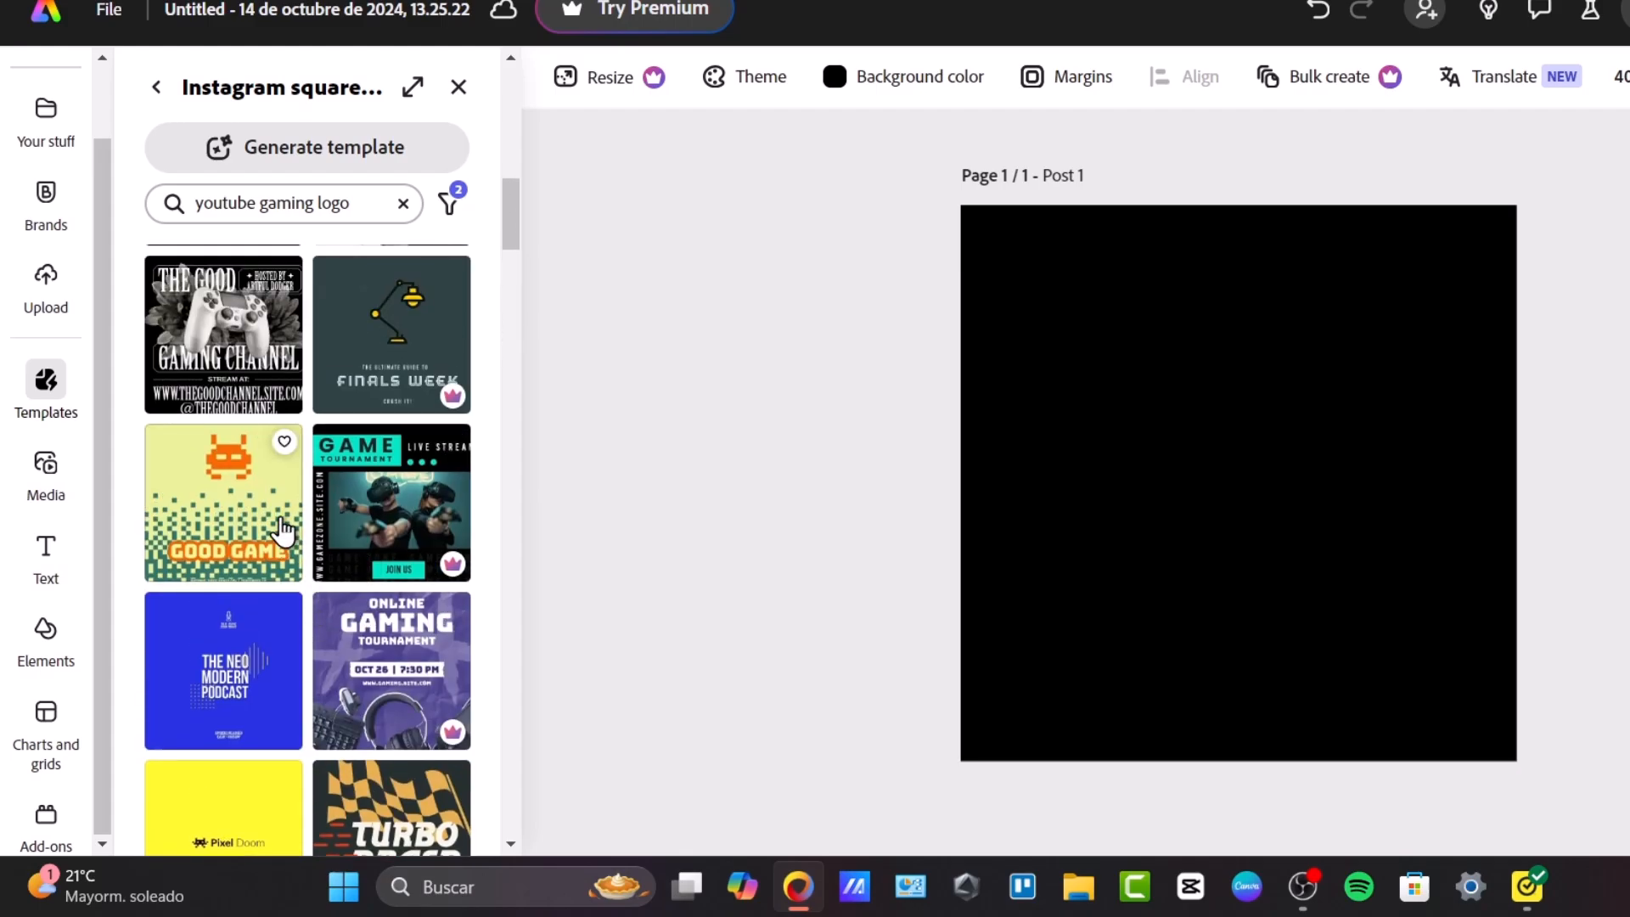
pyautogui.click(273, 530)
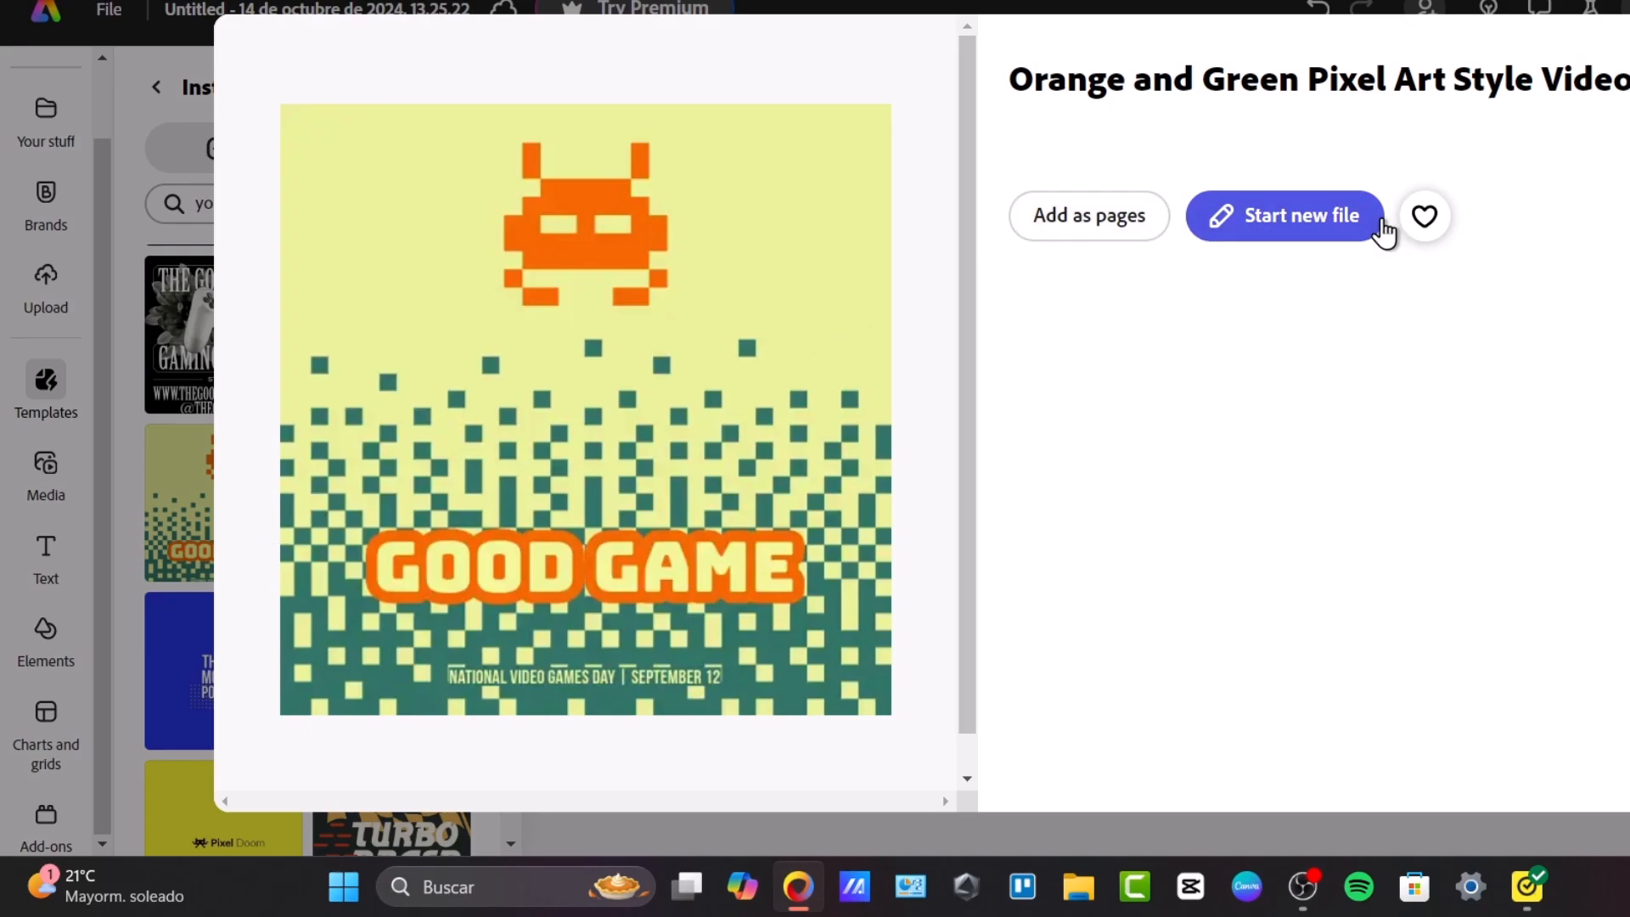
pyautogui.click(1086, 222)
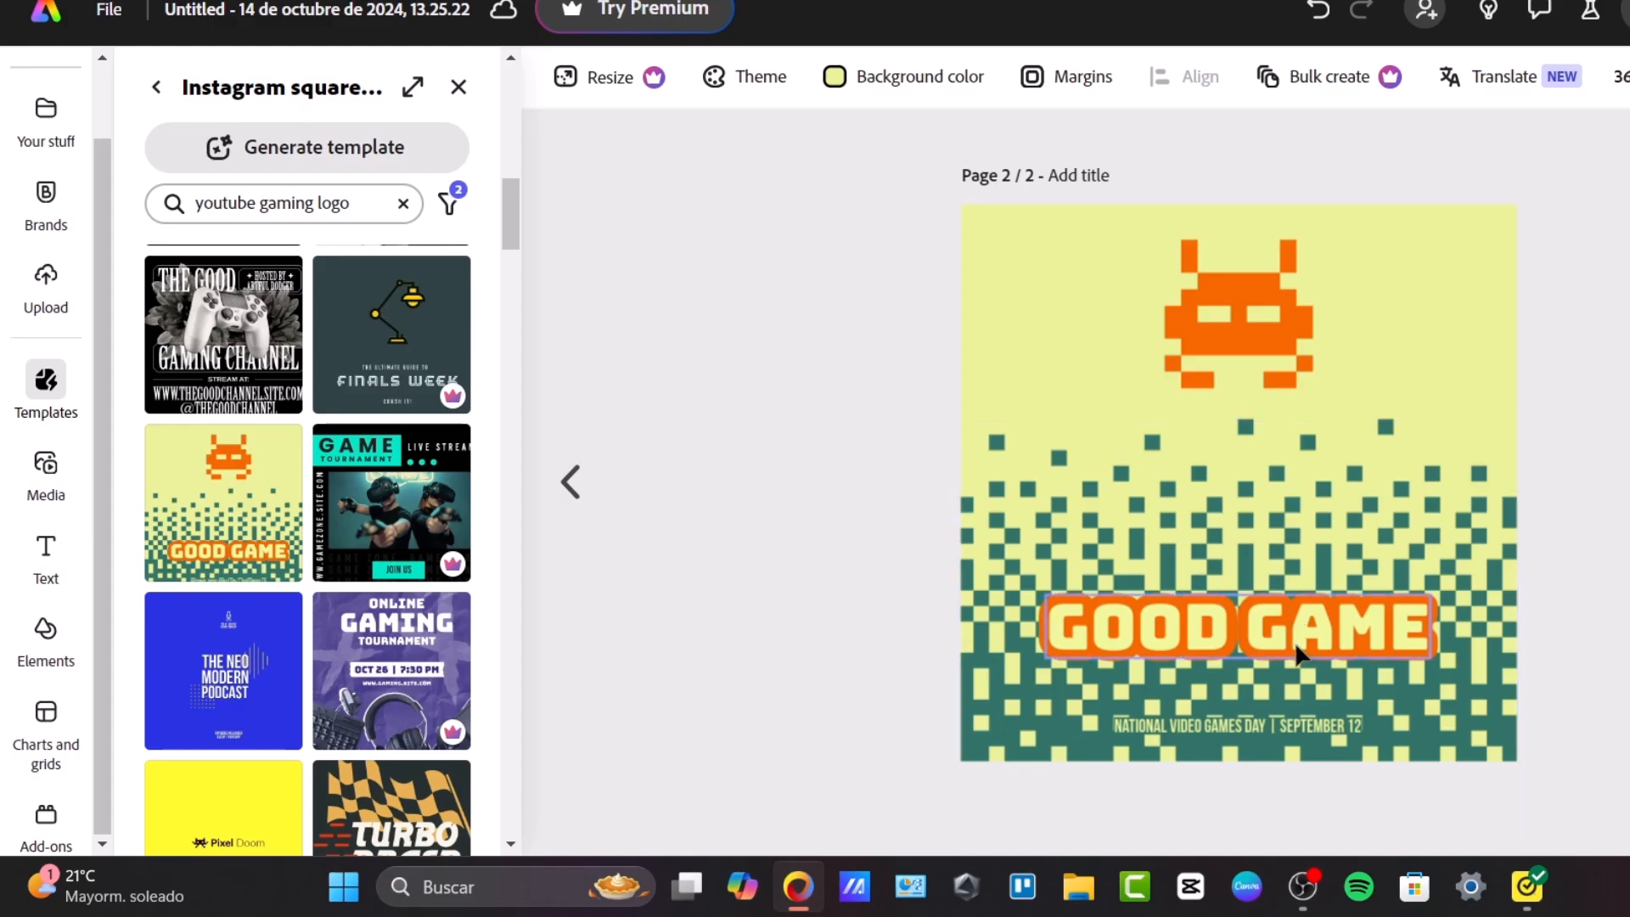
# Select the template's individual elements and delete the orange pixel alien icon.
pyautogui.click(1291, 357)
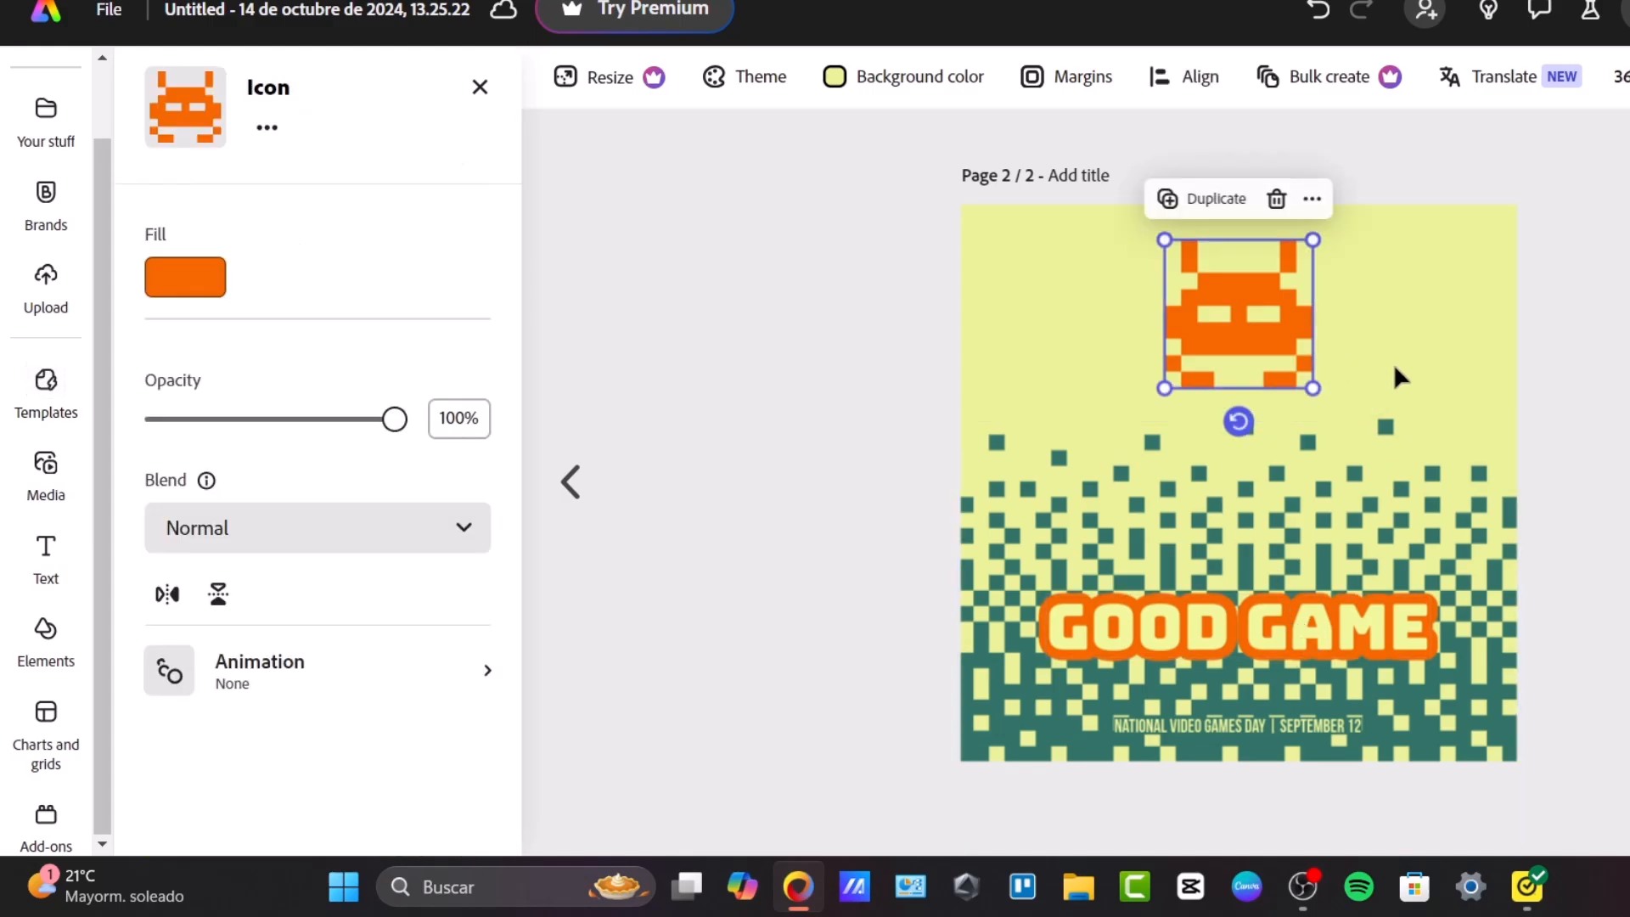
pyautogui.click(1443, 475)
pyautogui.click(1297, 721)
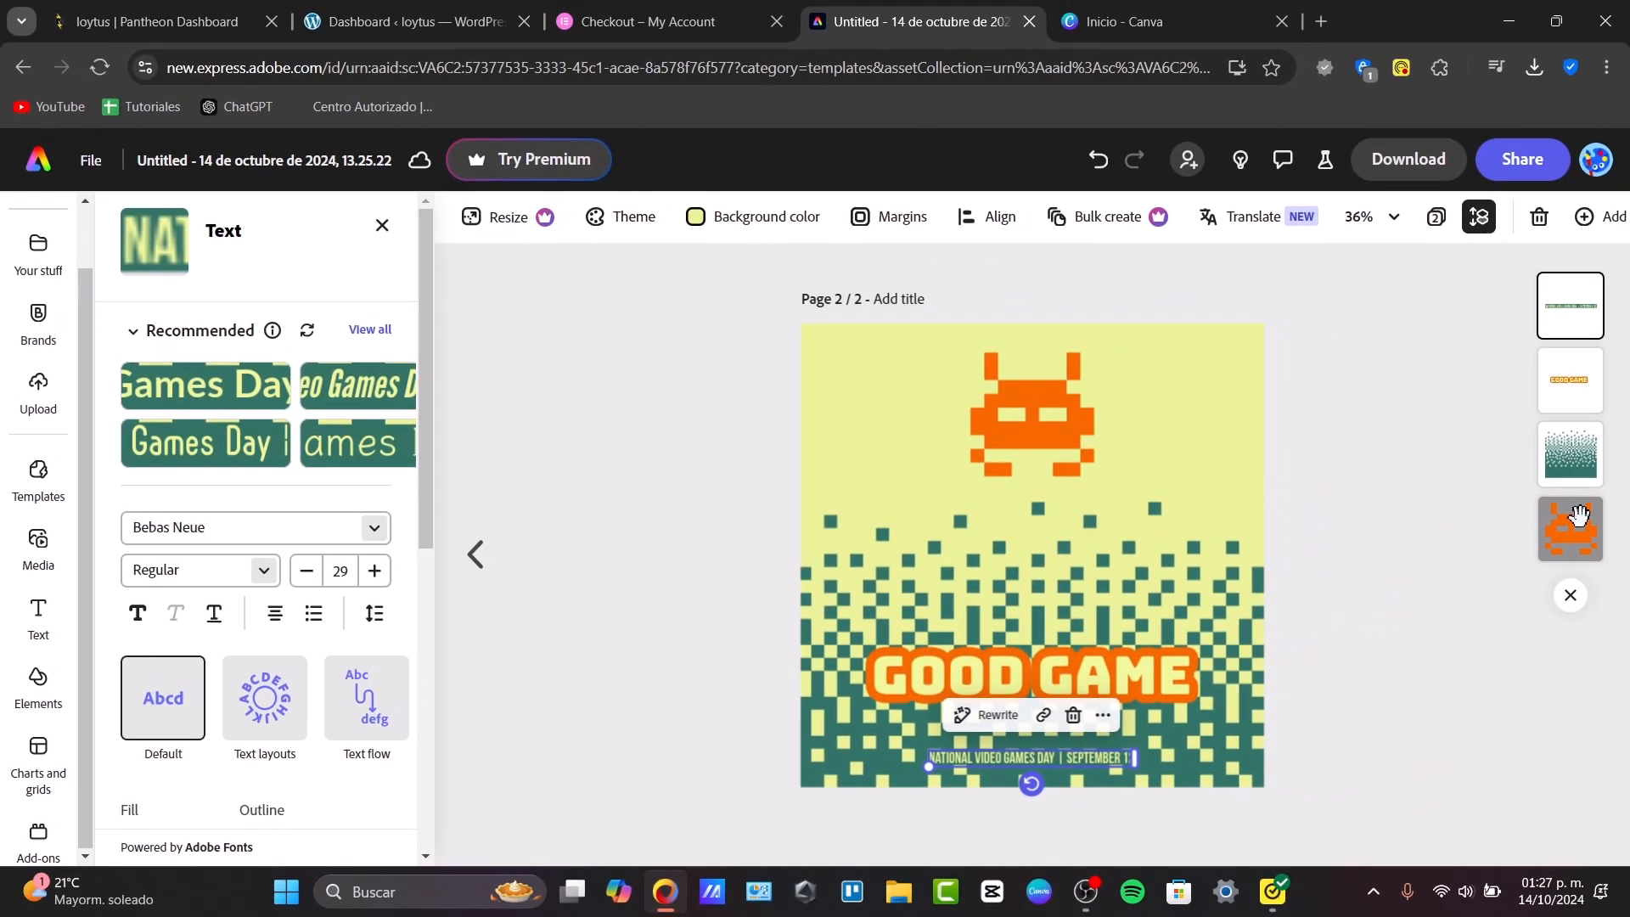
pyautogui.click(1577, 520)
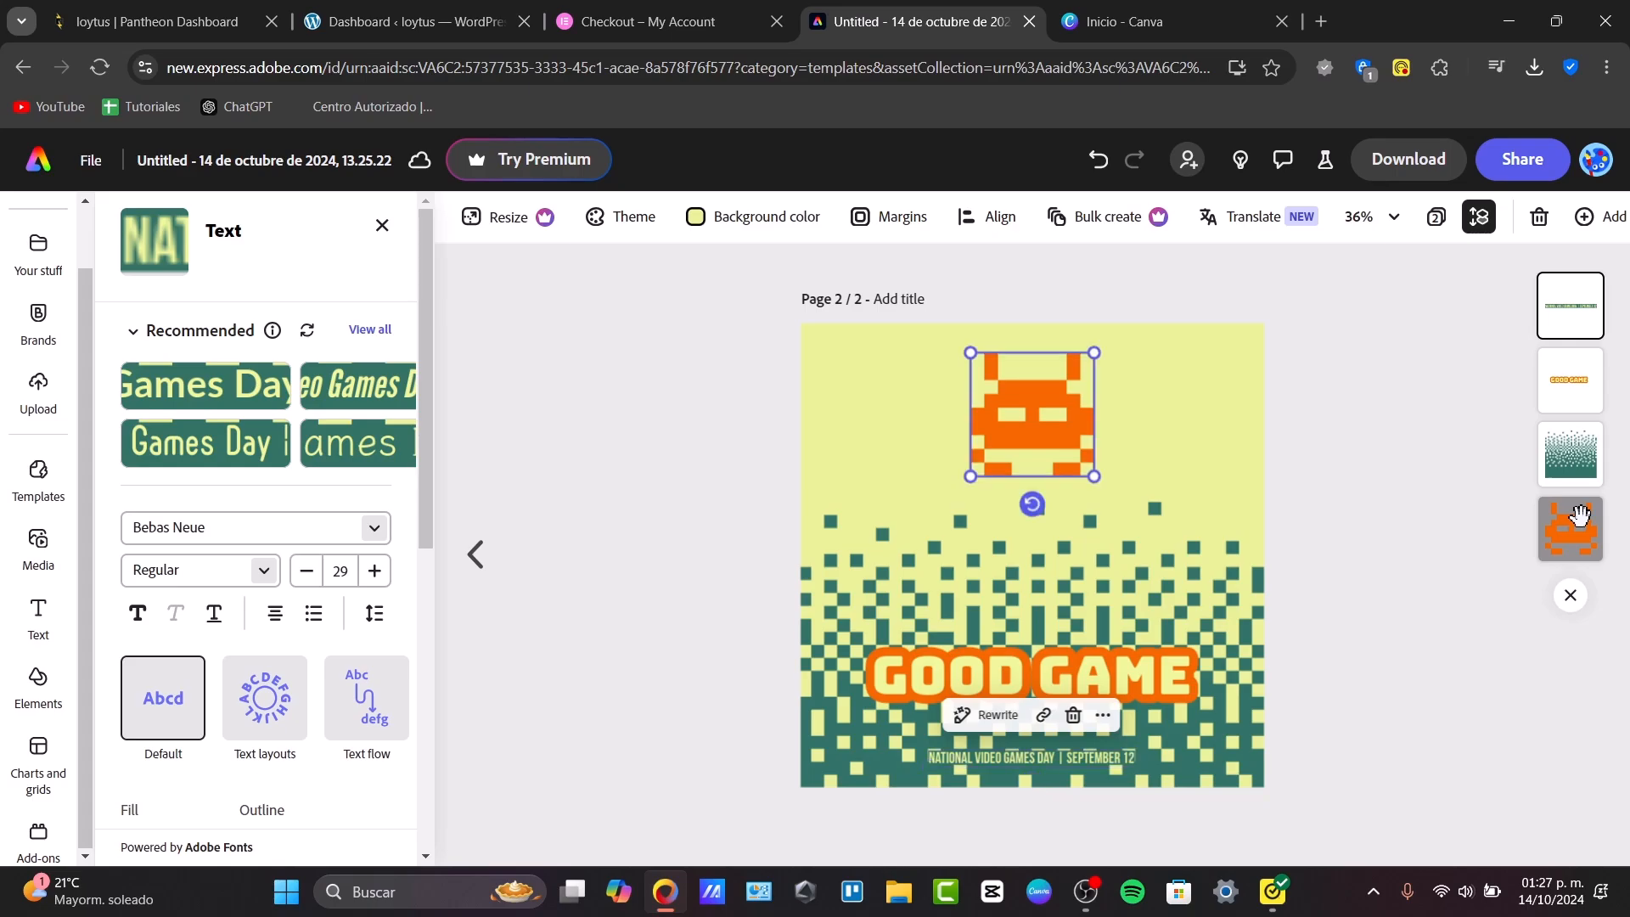
pyautogui.moveTo(1050, 448)
pyautogui.mouseDown()
pyautogui.moveTo(1031, 446)
pyautogui.moveTo(1050, 442)
pyautogui.mouseUp()
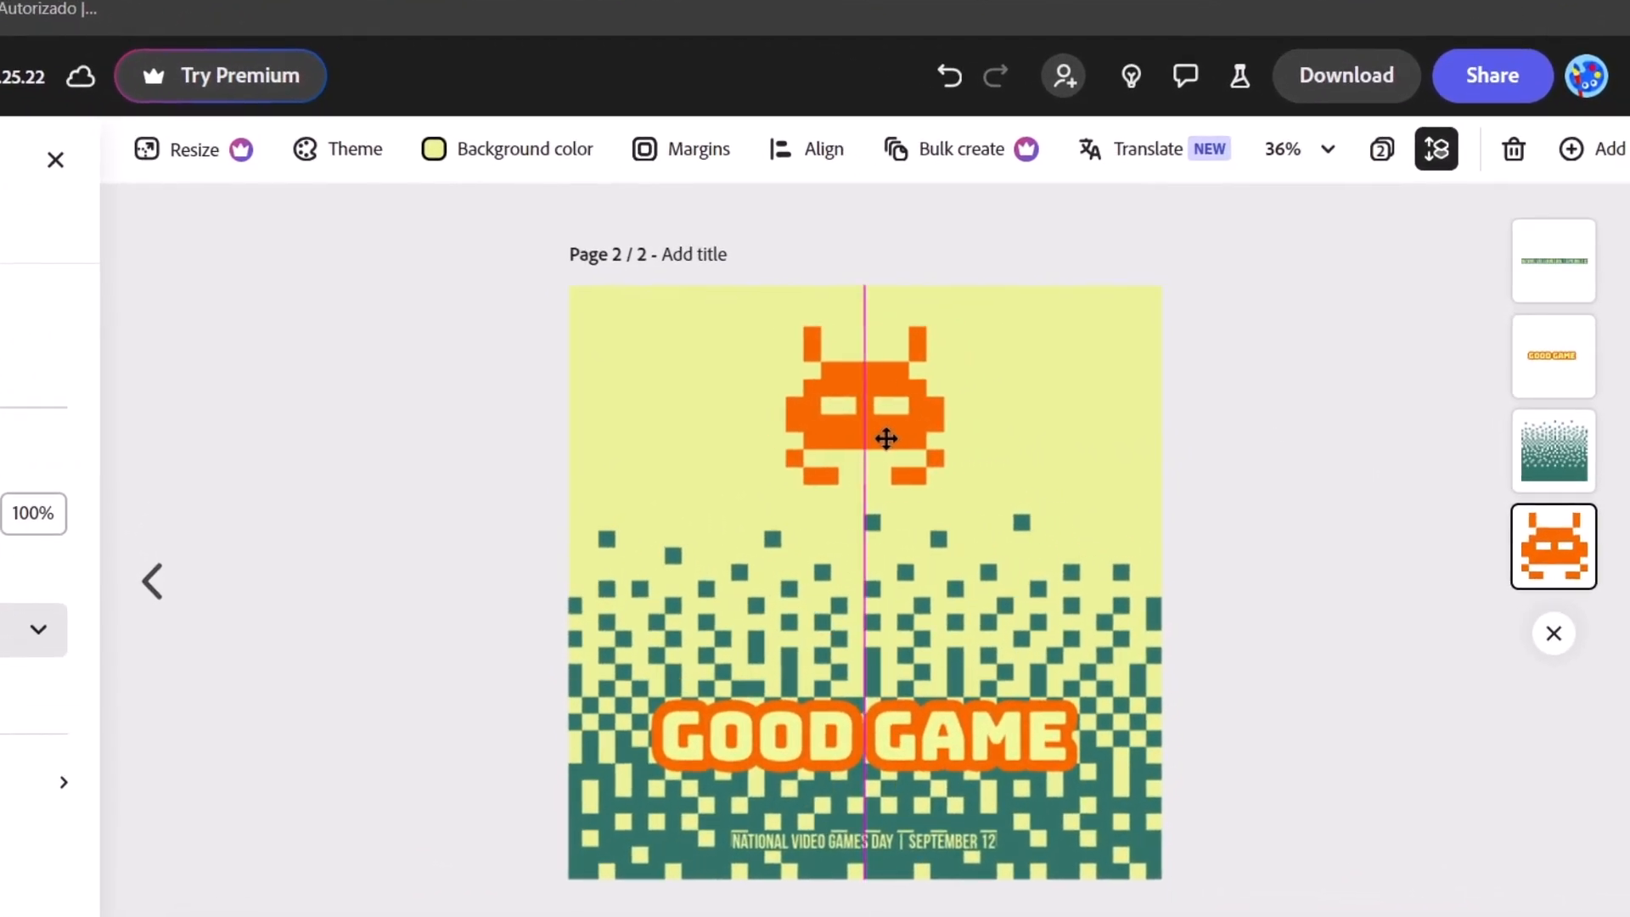
pyautogui.moveTo(887, 438); pyautogui.dragTo(886, 448)
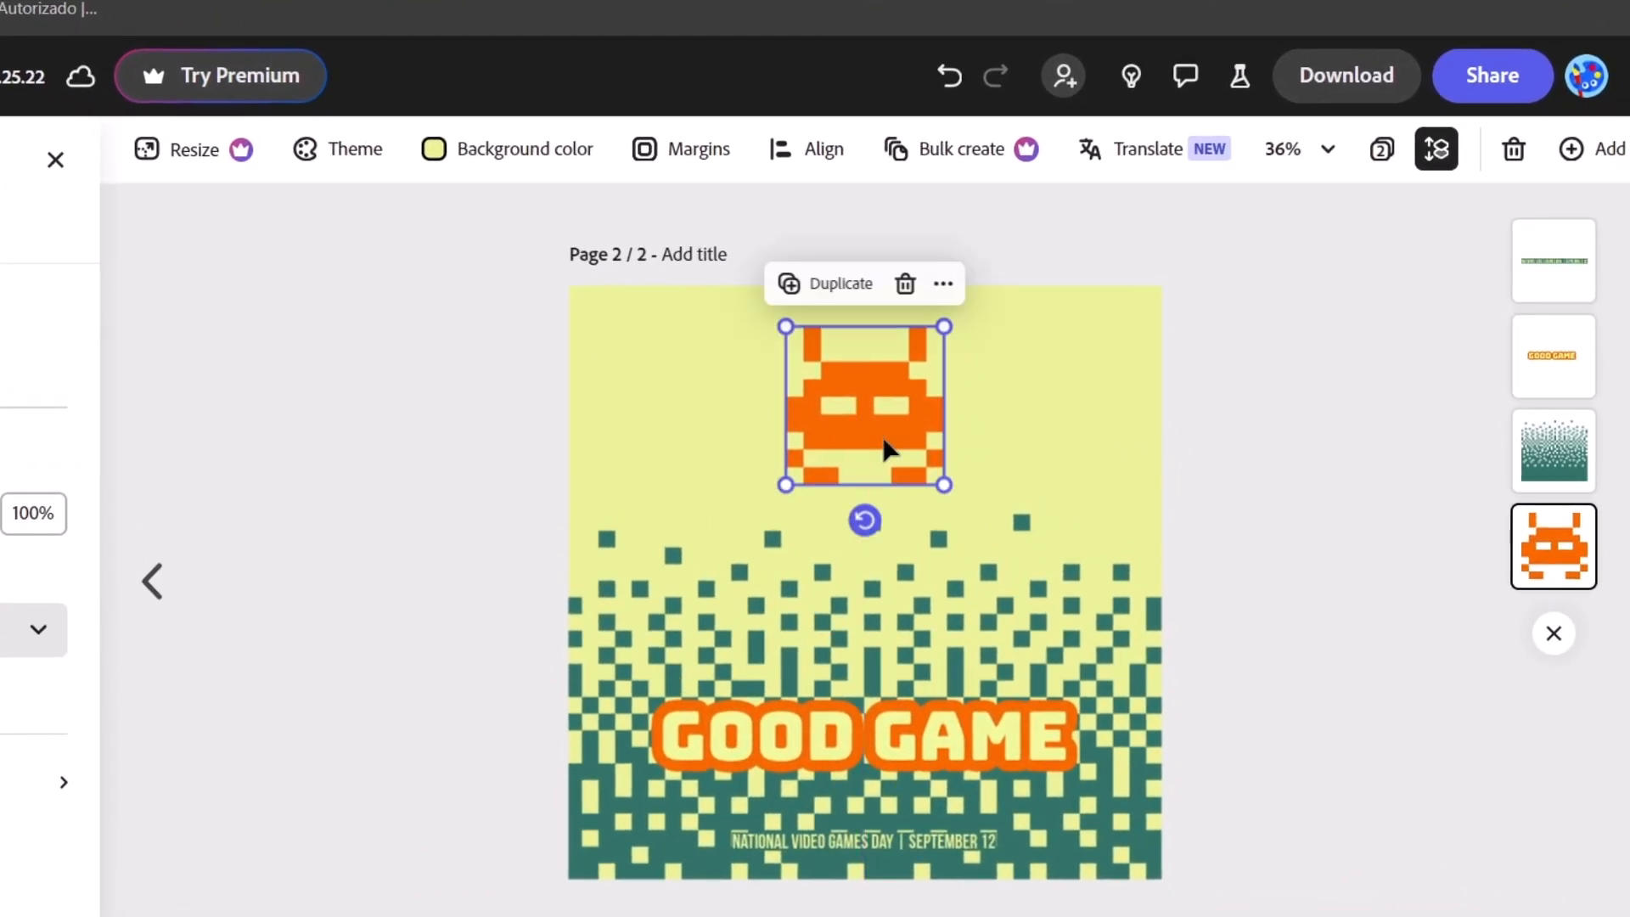
pyautogui.click(905, 285)
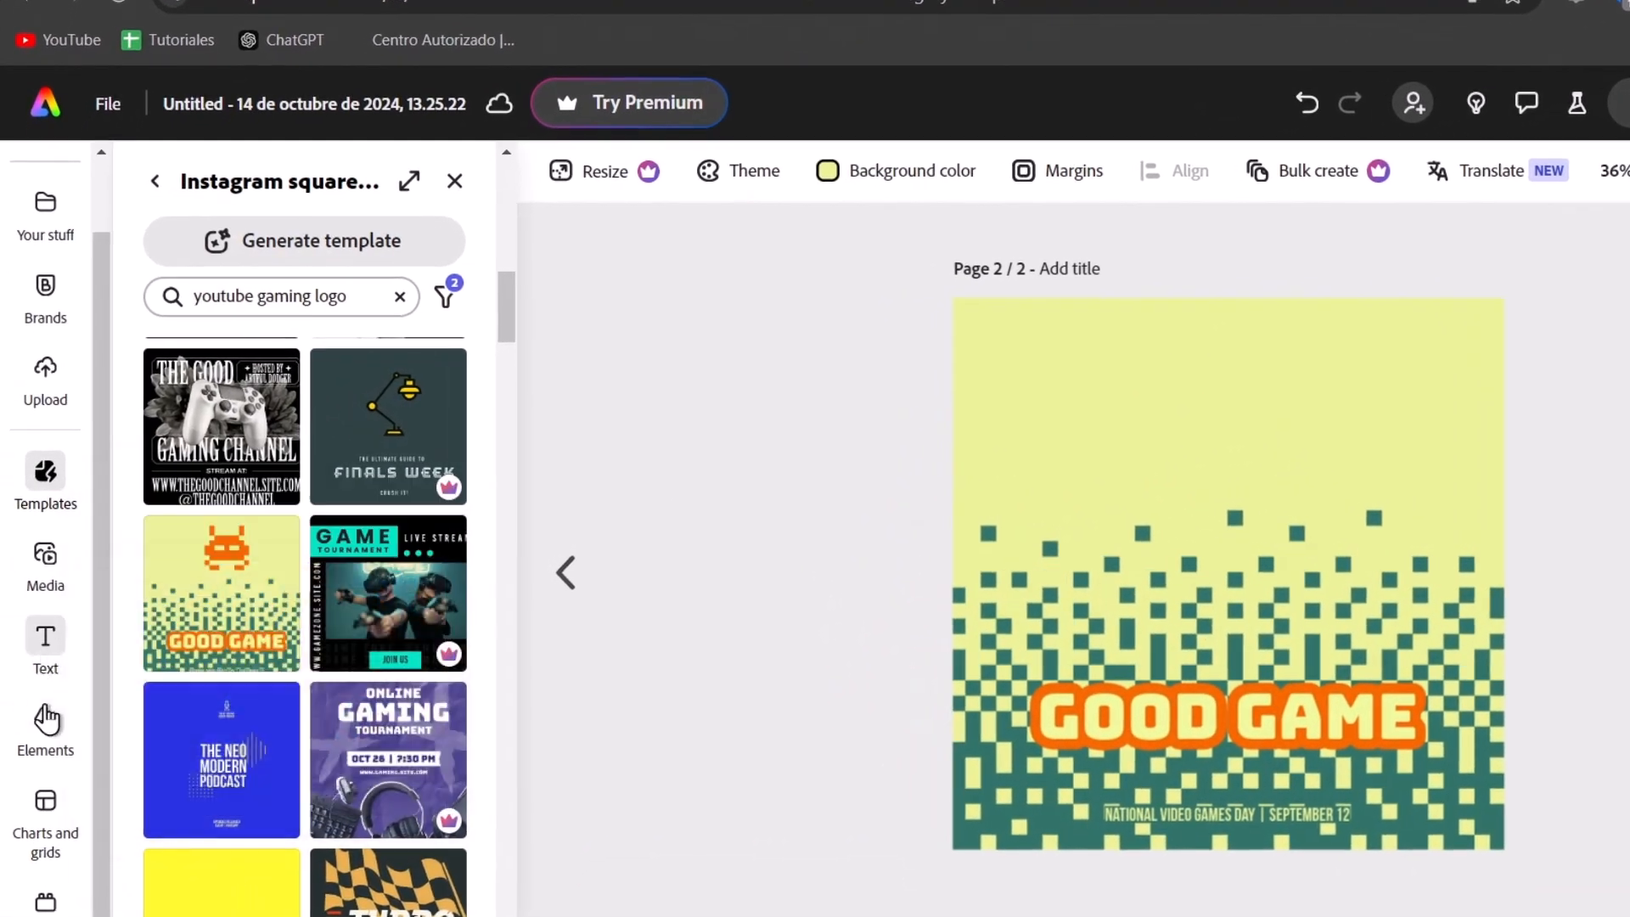
# Search the elements library for "8 bit game" and show all matching design assets.
pyautogui.click(40, 676)
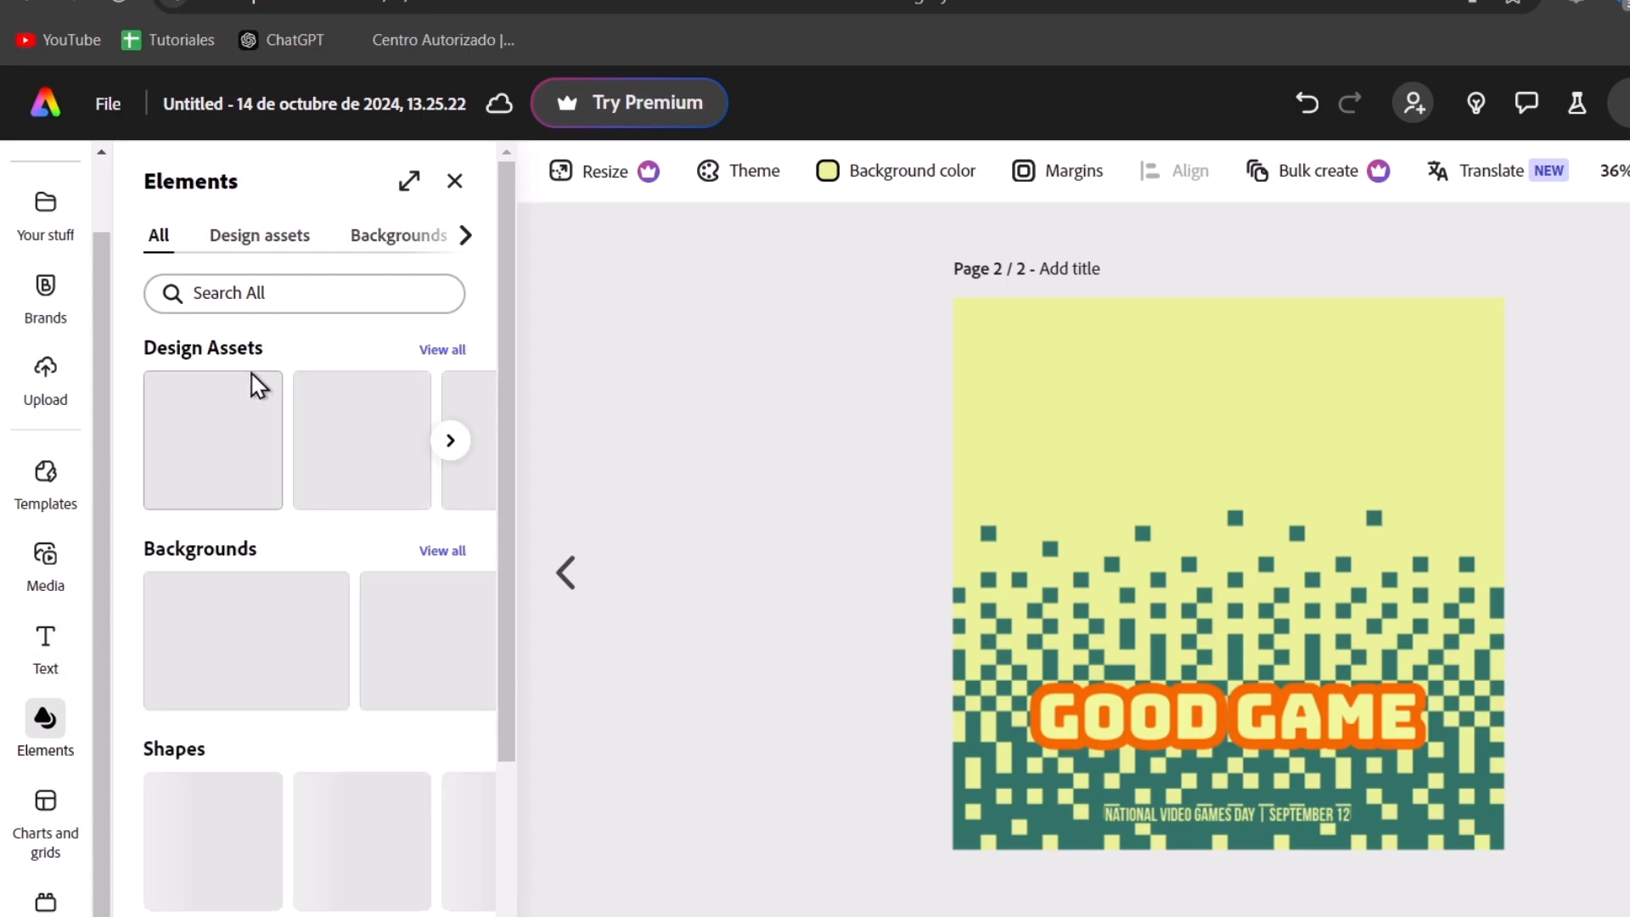
pyautogui.click(303, 311)
pyautogui.write('8 bit game')
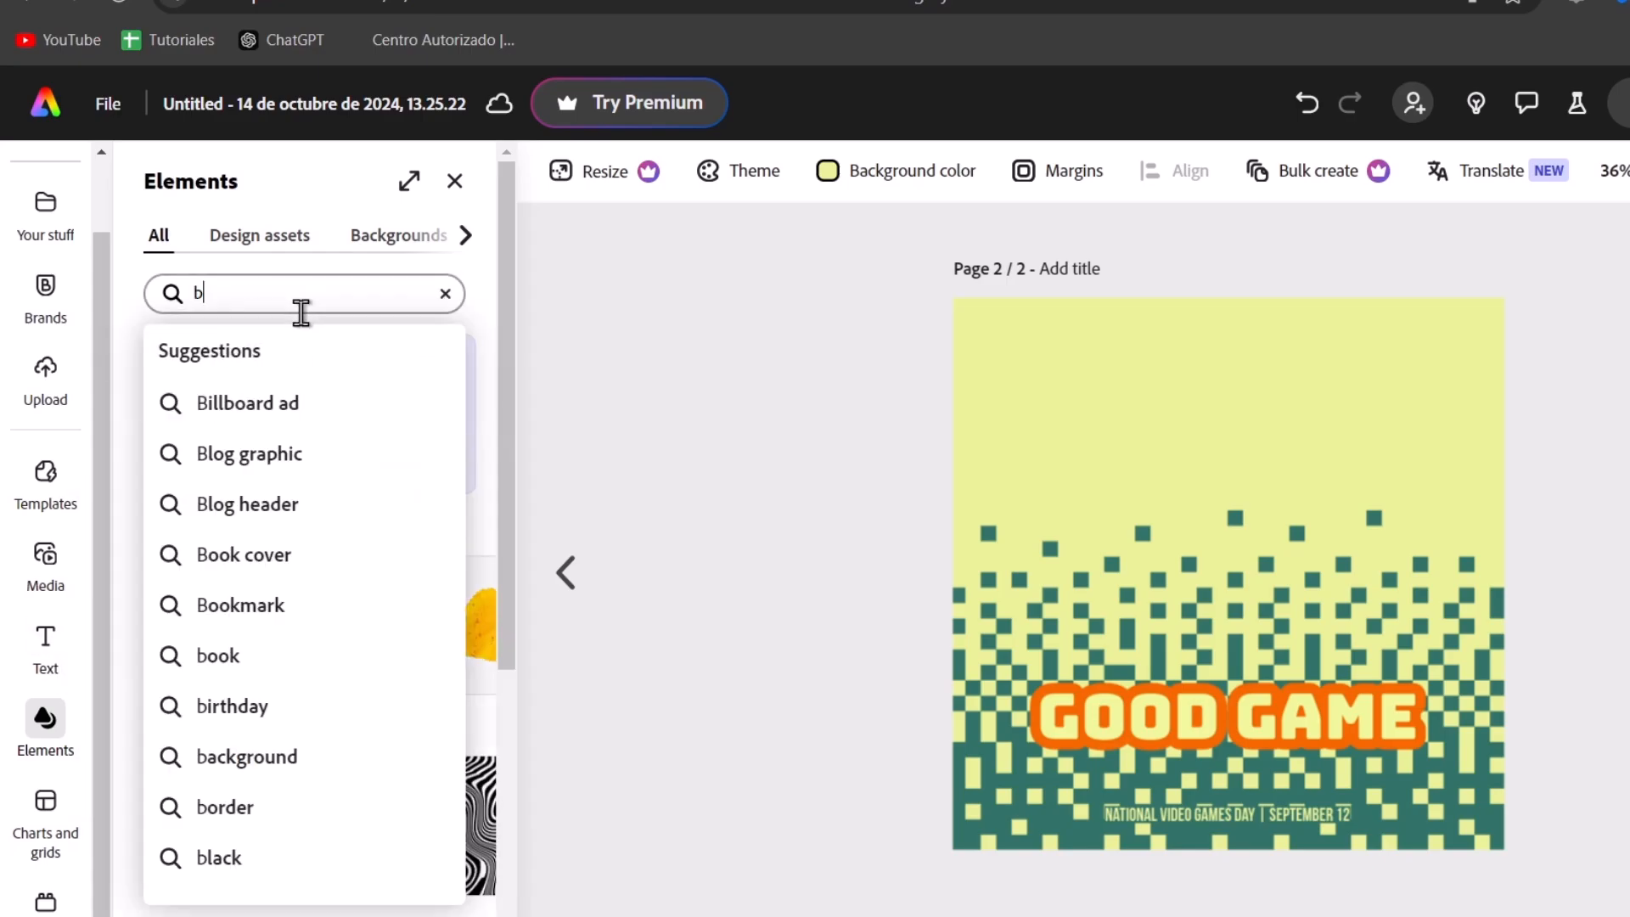
pyautogui.press('Return')
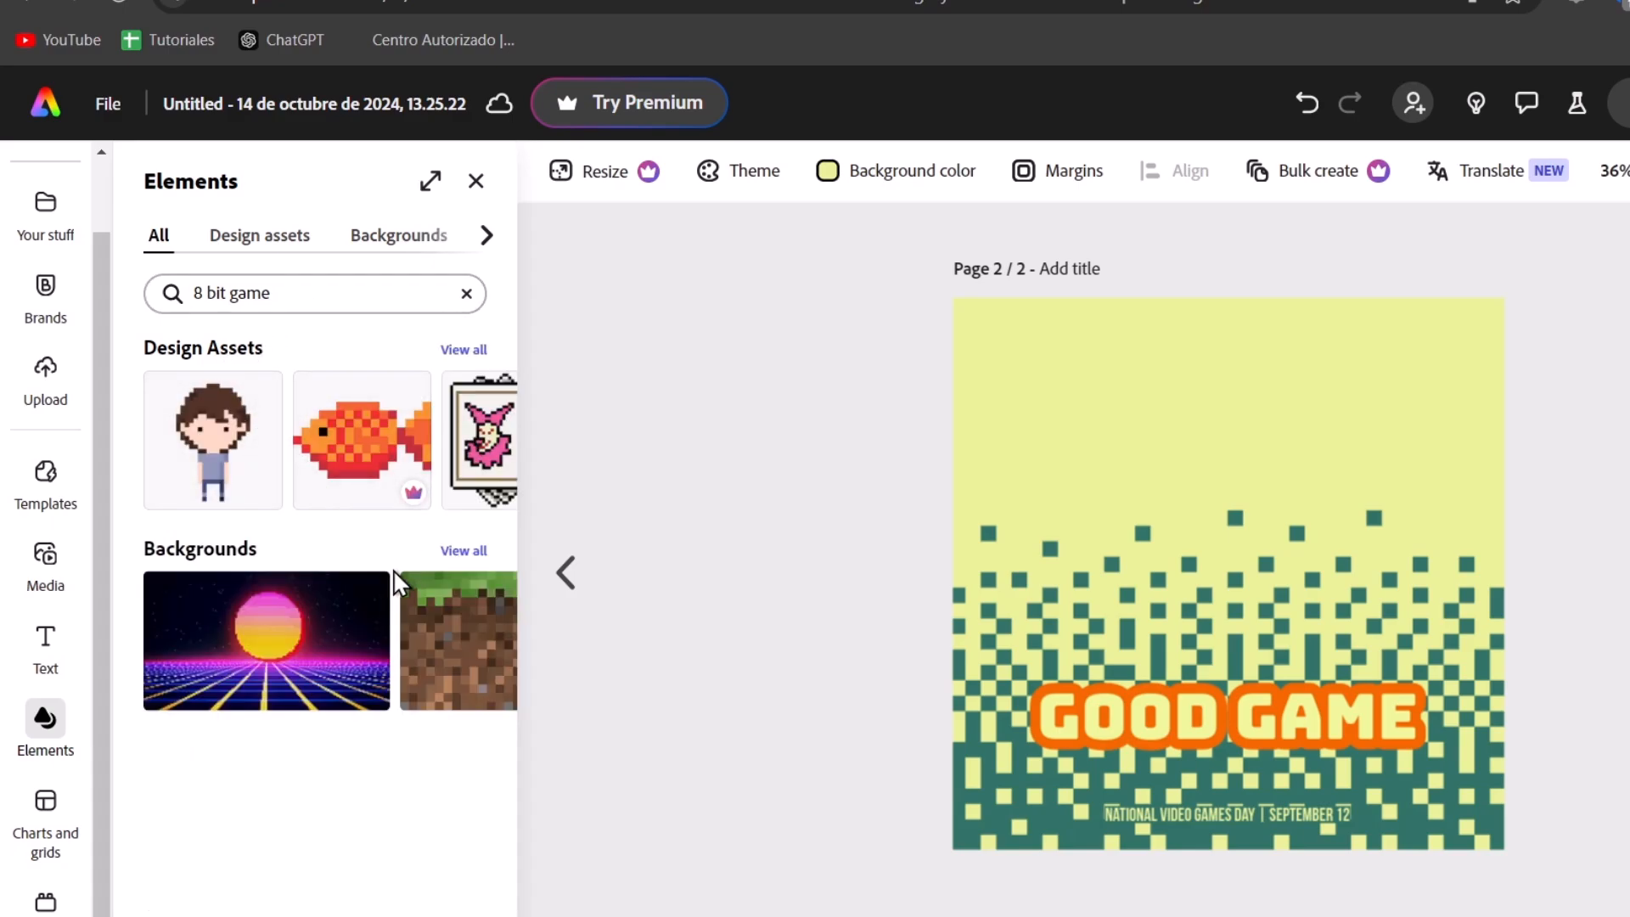
pyautogui.click(479, 350)
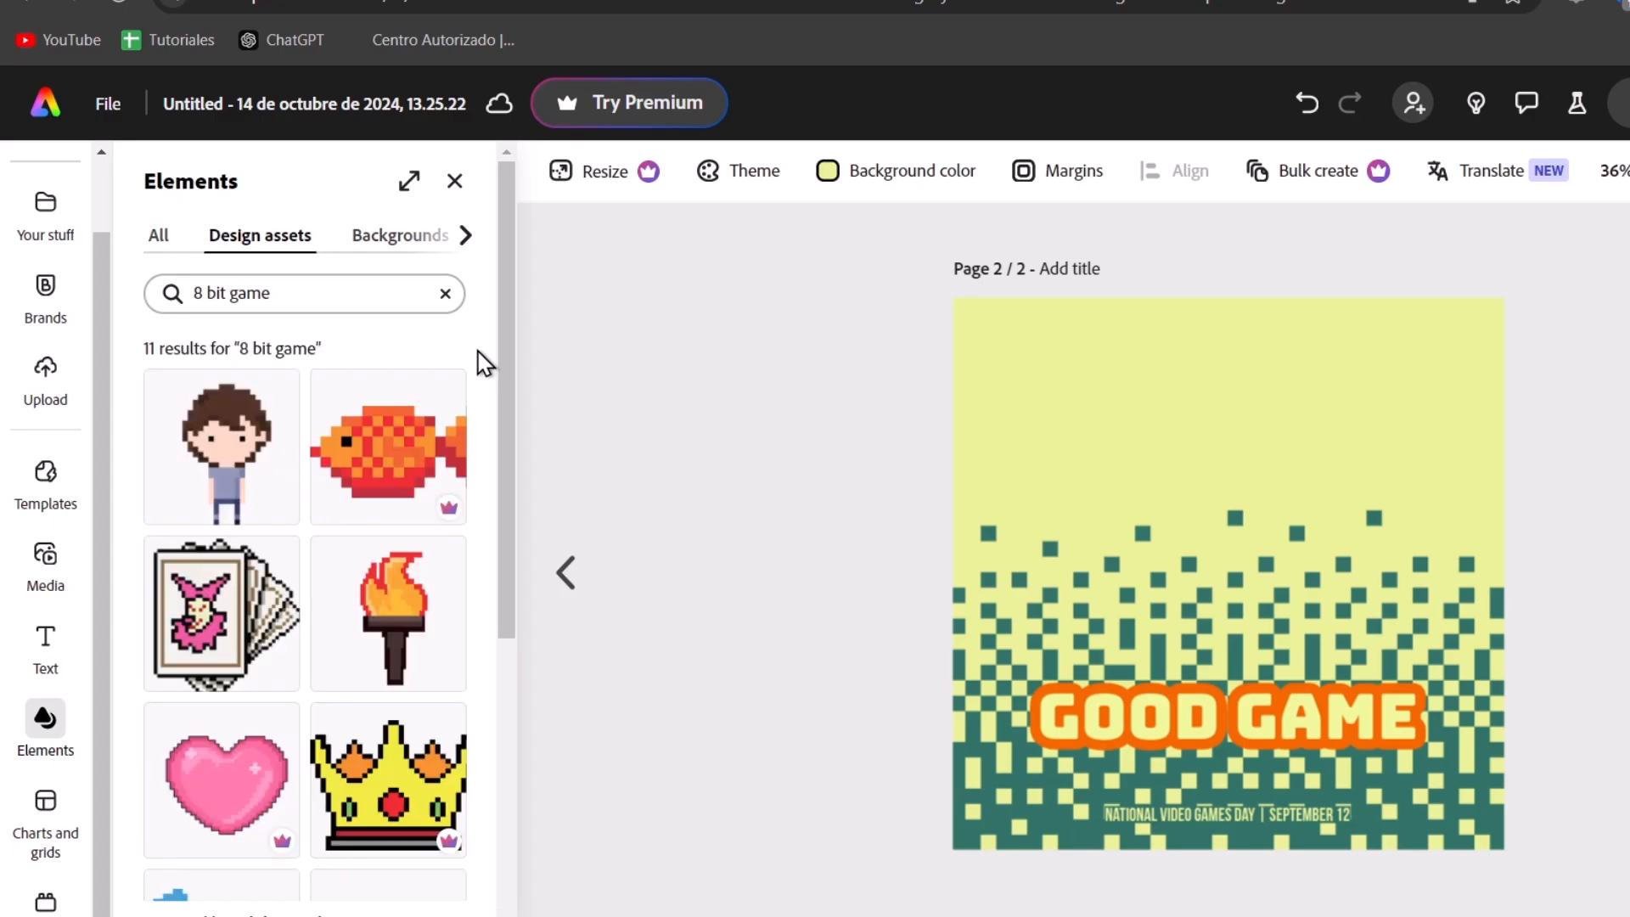
# Add the pixel torch to the page, centered above the title in place of the alien icon.
pyautogui.click(410, 615)
pyautogui.moveTo(1235, 586); pyautogui.dragTo(1228, 514)
pyautogui.moveTo(1281, 422); pyautogui.dragTo(1335, 456)
# Replace the "GOOD GAME" title text with "TECH GAMES".
pyautogui.click(1329, 706)
pyautogui.click(1329, 707)
pyautogui.hotkey('ctrl', 'a')
pyautogui.write('TECH GAMES')
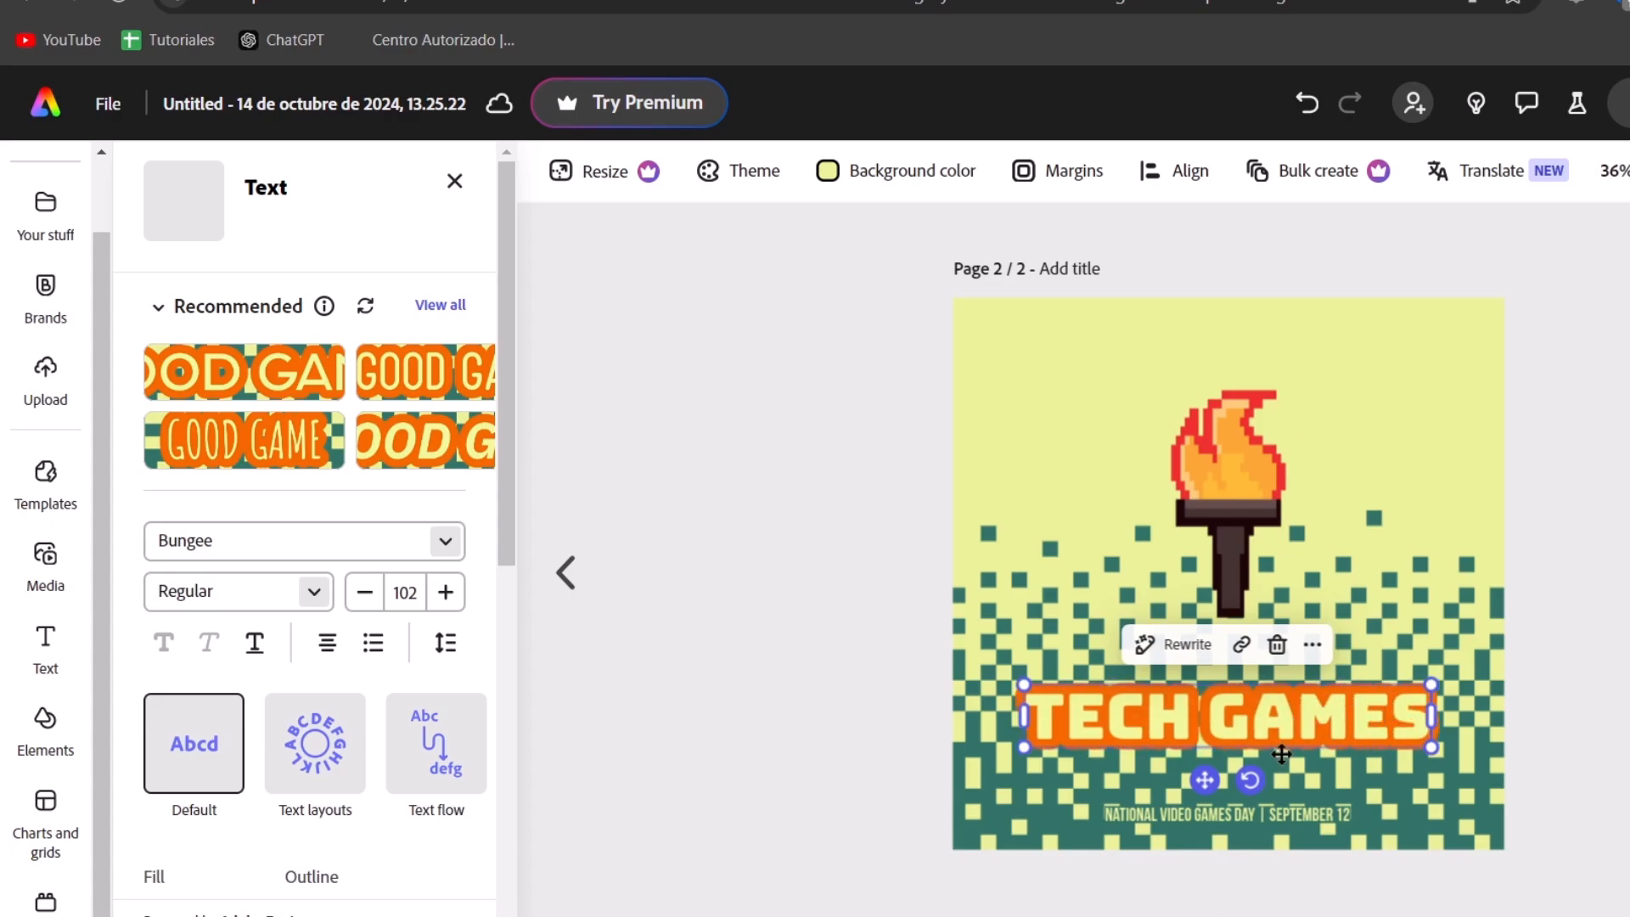
# Delete the "National Video Games Day | September 12" text line below the title.
pyautogui.click(1338, 817)
pyautogui.click(1341, 817)
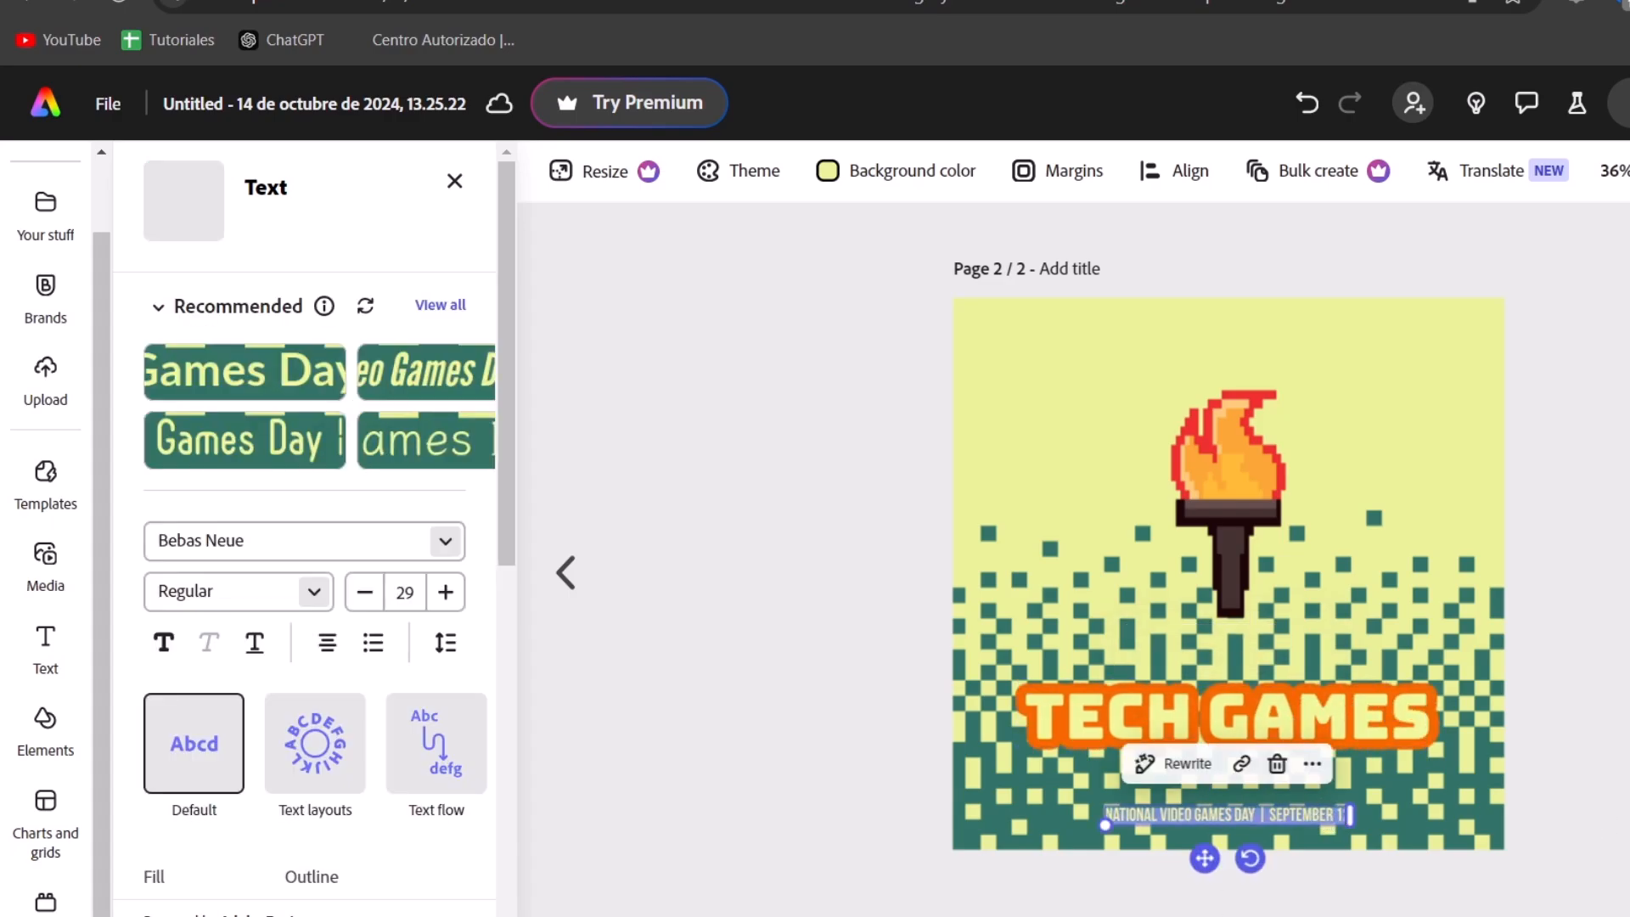
pyautogui.press('BackSpace')
pyautogui.click(1553, 906)
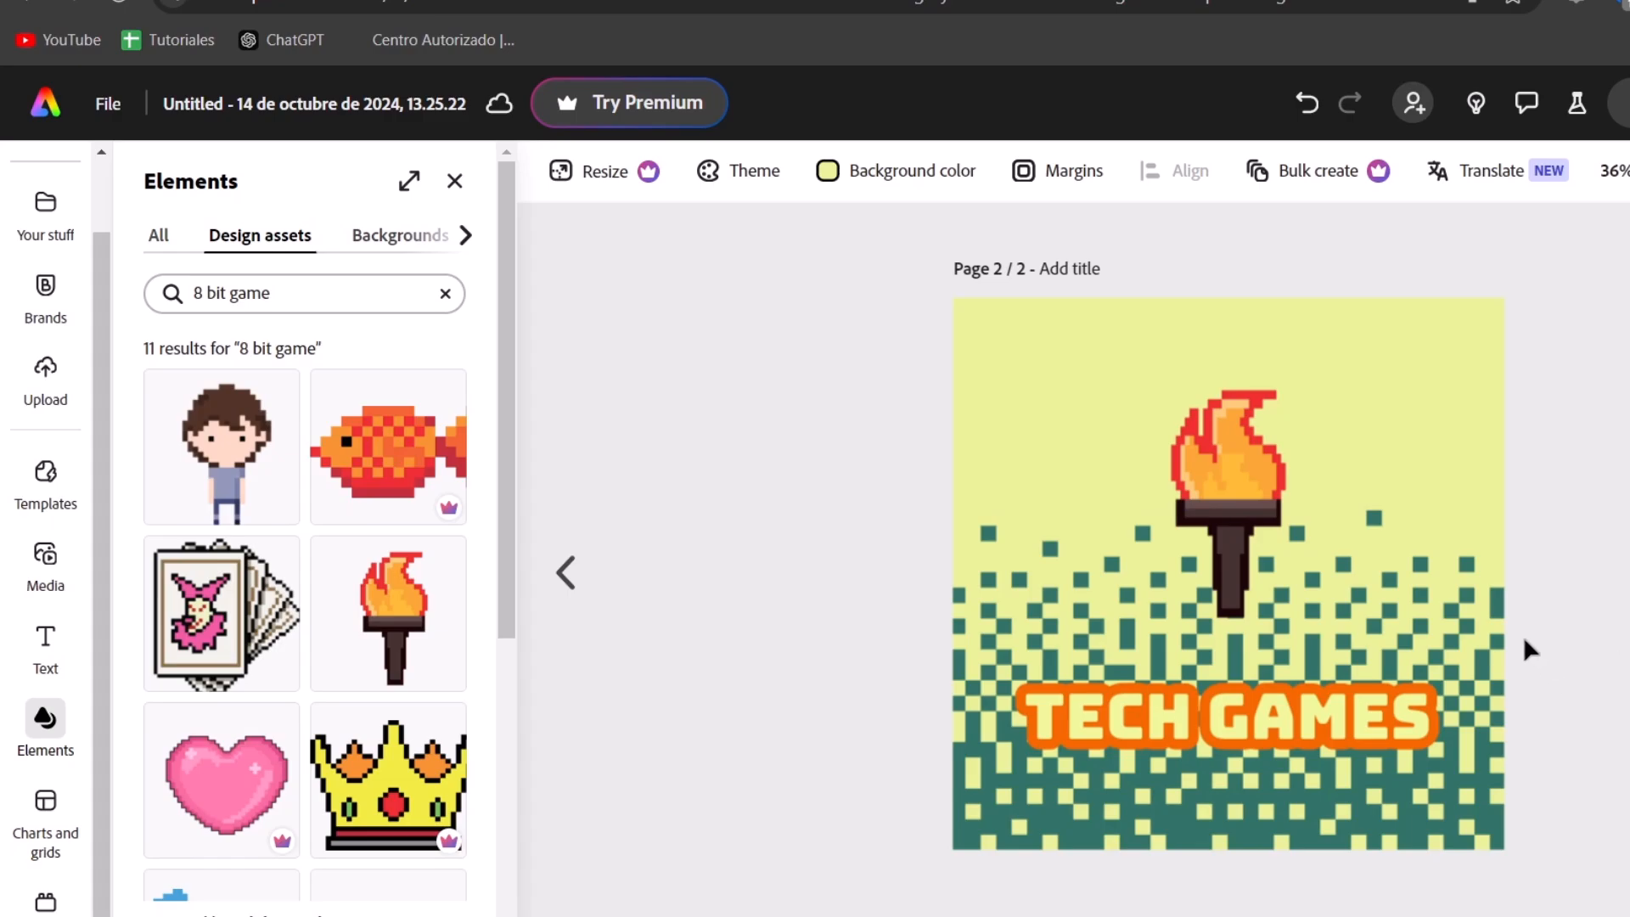
# Change the fill of the green pixel pattern to the recommended blue.
pyautogui.click(1452, 606)
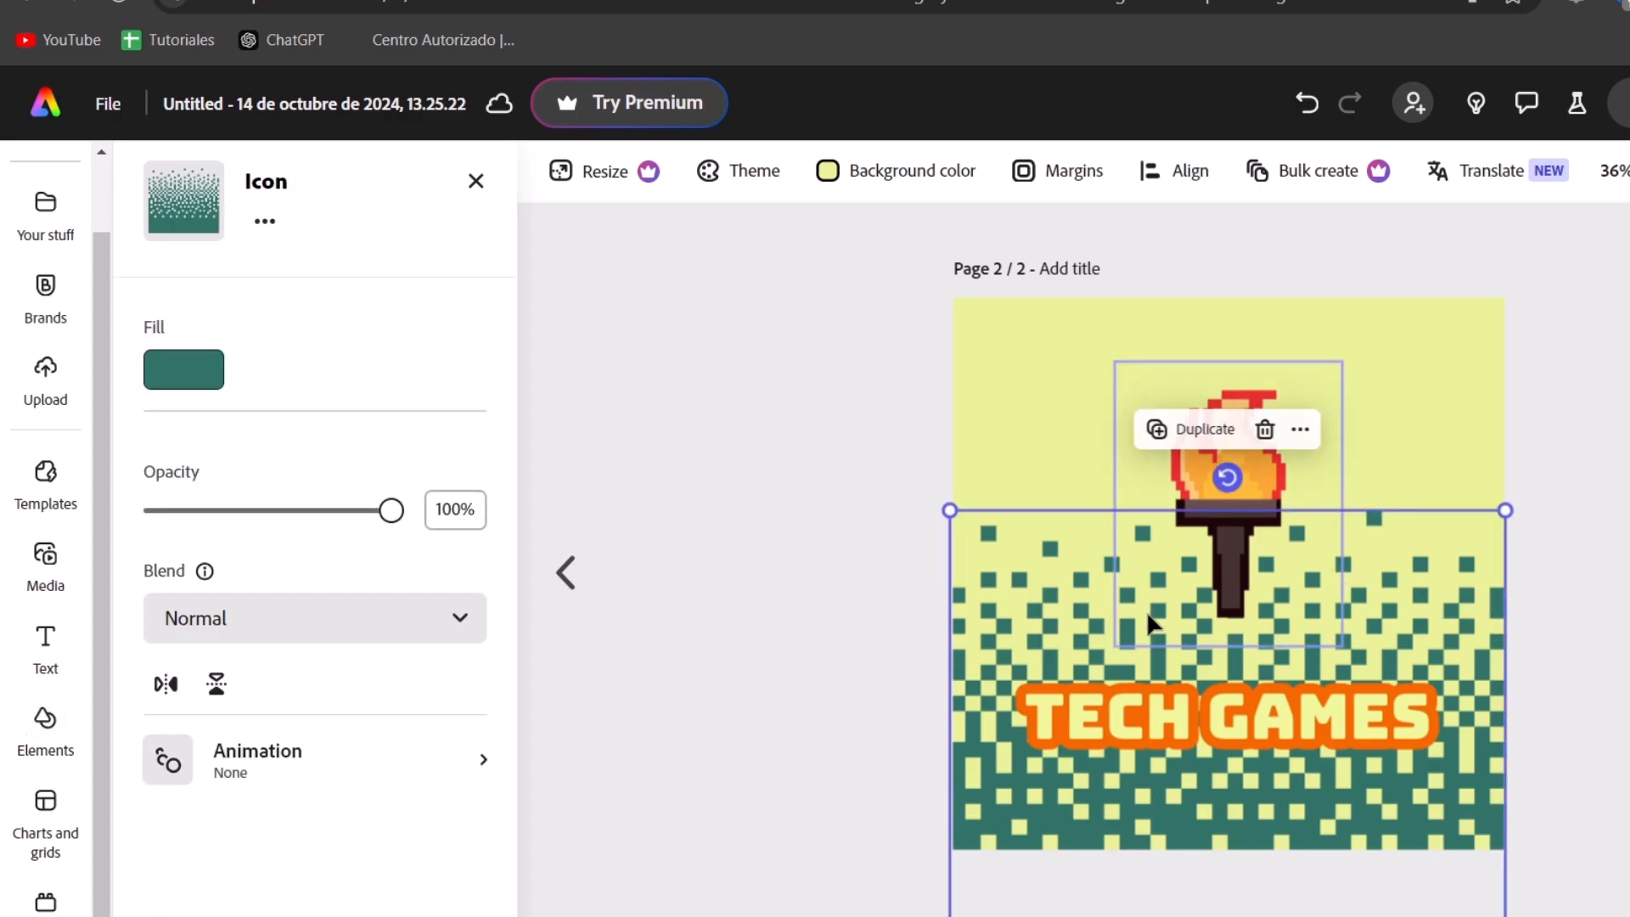
pyautogui.click(207, 374)
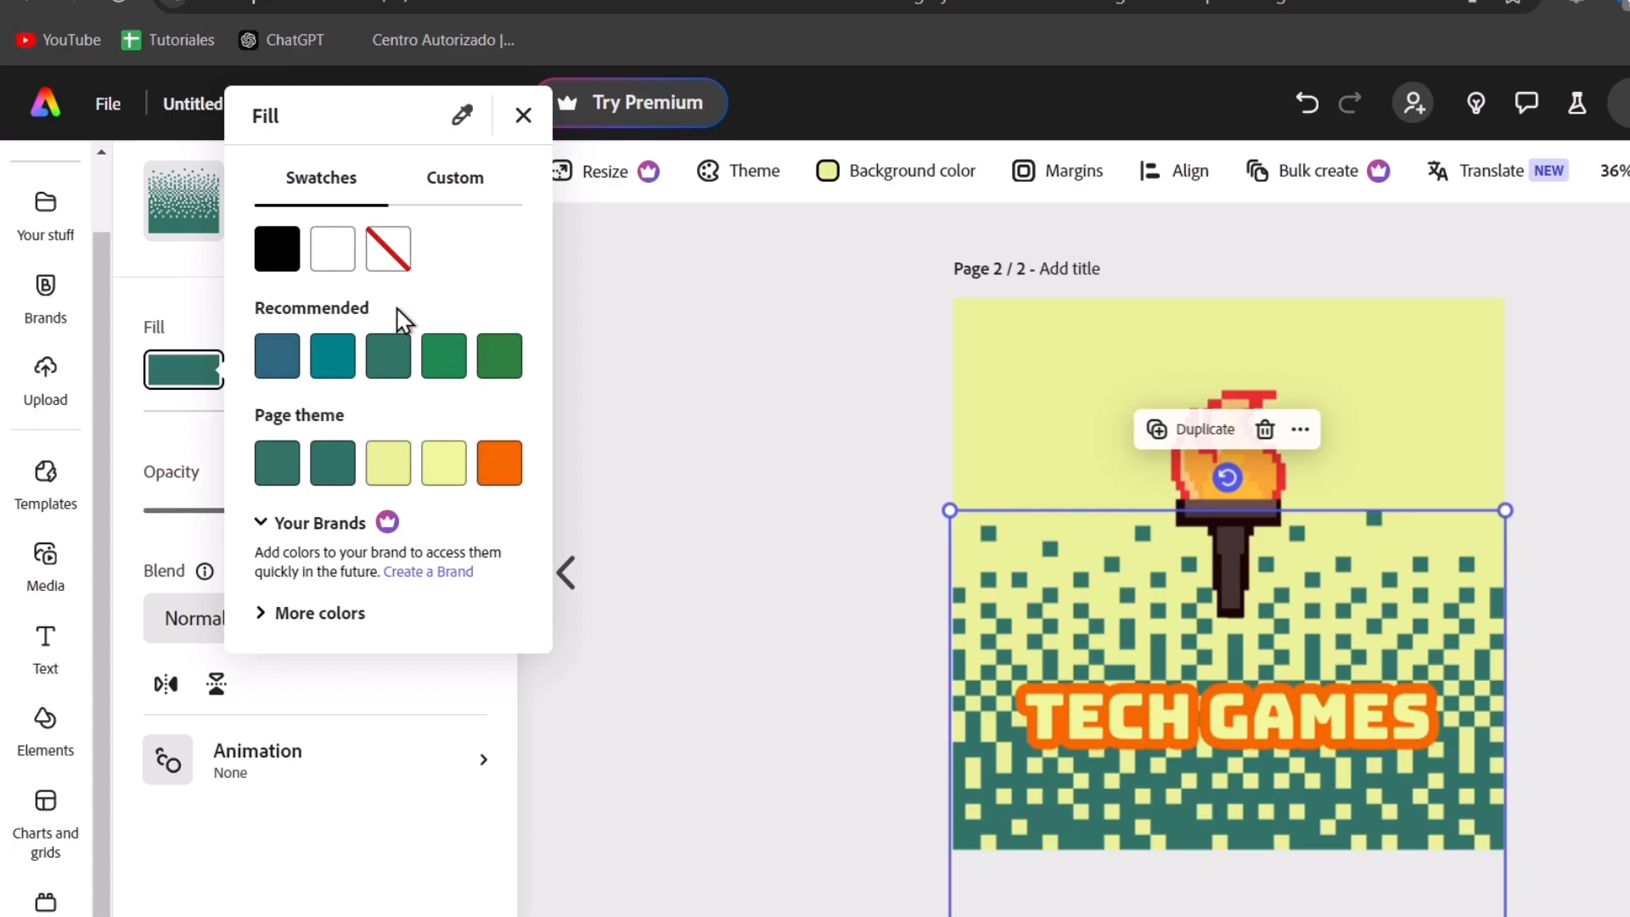
pyautogui.click(277, 372)
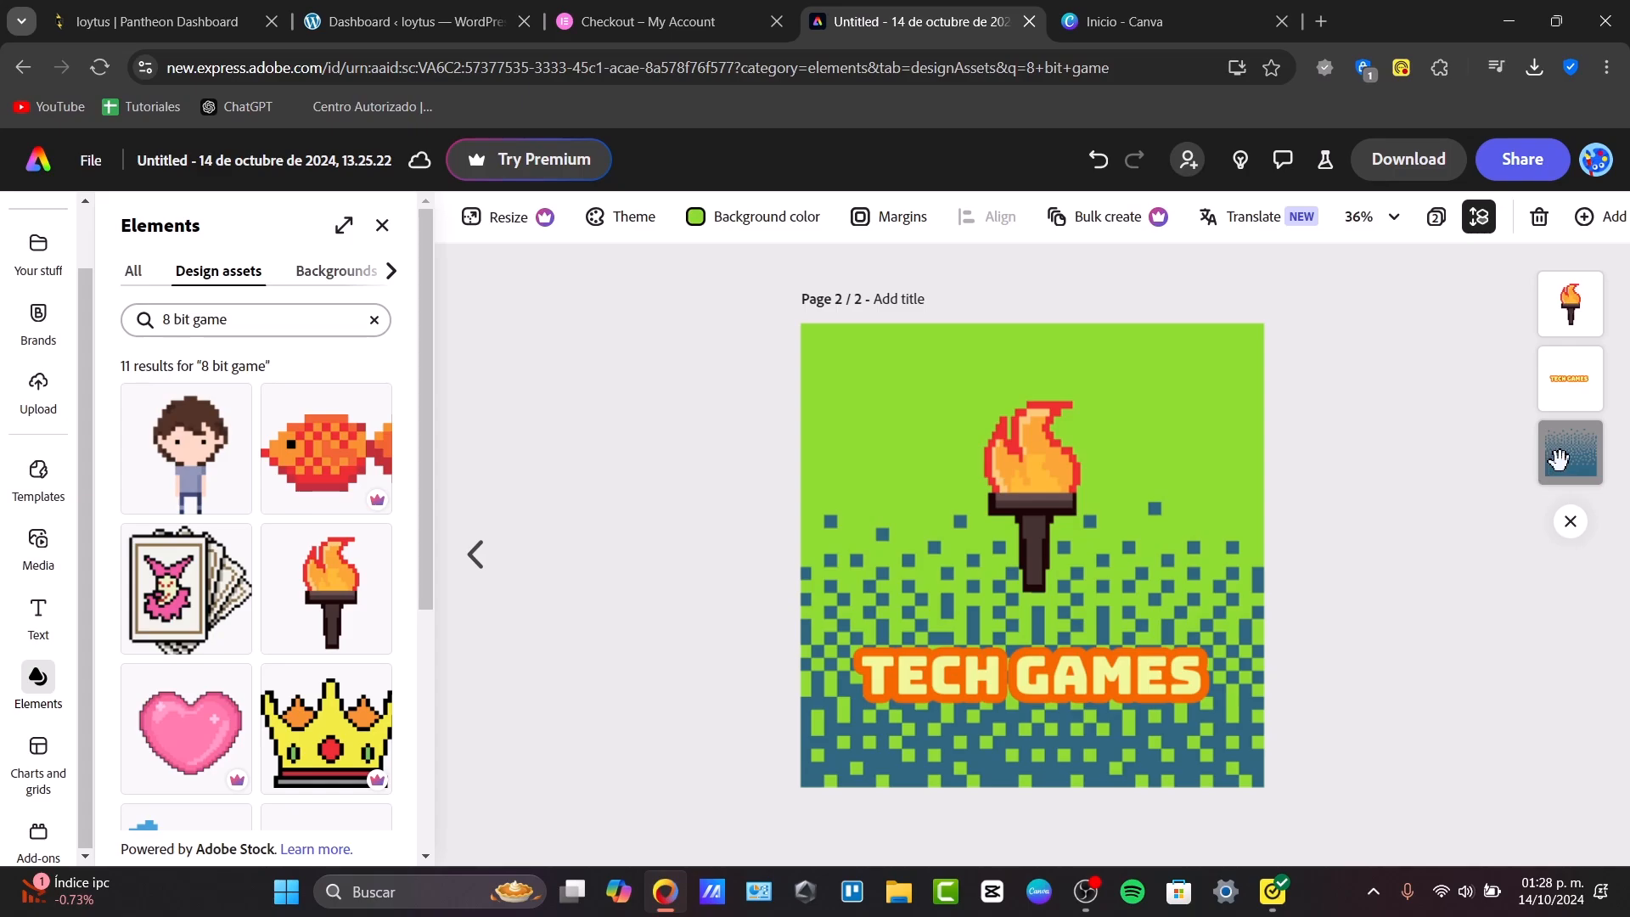
# Move the torch image down so that it overlaps the "TECH GAMES" title, and select the pixel pattern.
pyautogui.moveTo(1564, 399)
pyautogui.mouseDown()
pyautogui.moveTo(1587, 447)
pyautogui.moveTo(1572, 483)
pyautogui.moveTo(1563, 381)
pyautogui.mouseUp()
pyautogui.click(1375, 640)
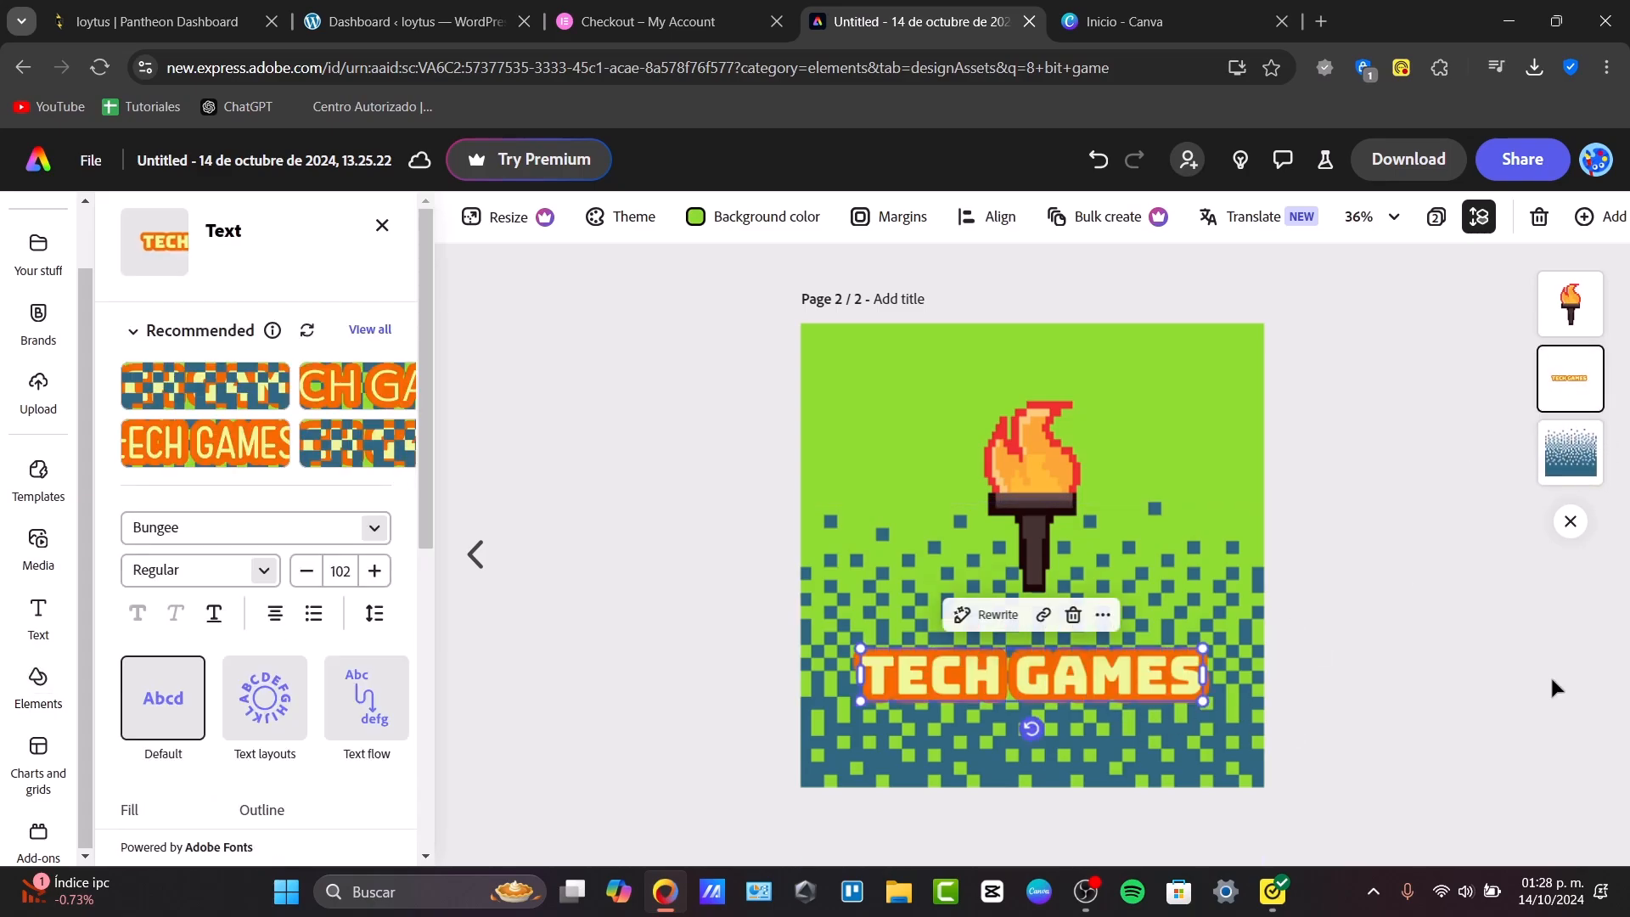
pyautogui.click(1363, 683)
pyautogui.click(1034, 445)
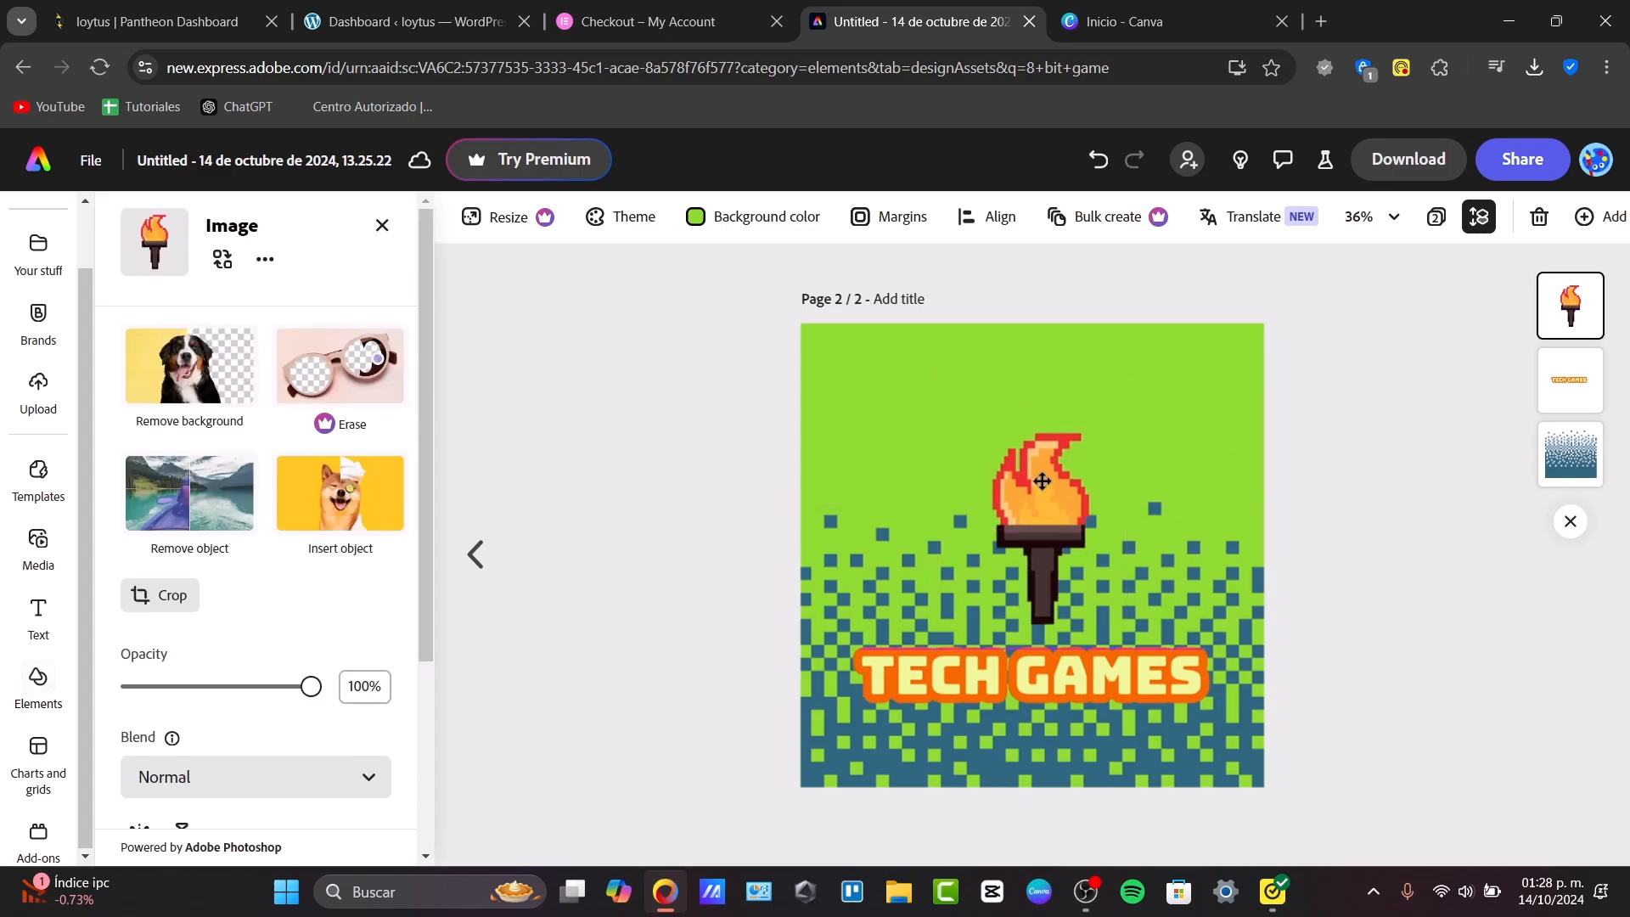
pyautogui.moveTo(1034, 445); pyautogui.dragTo(1004, 611)
pyautogui.click(1108, 532)
pyautogui.click(1092, 553)
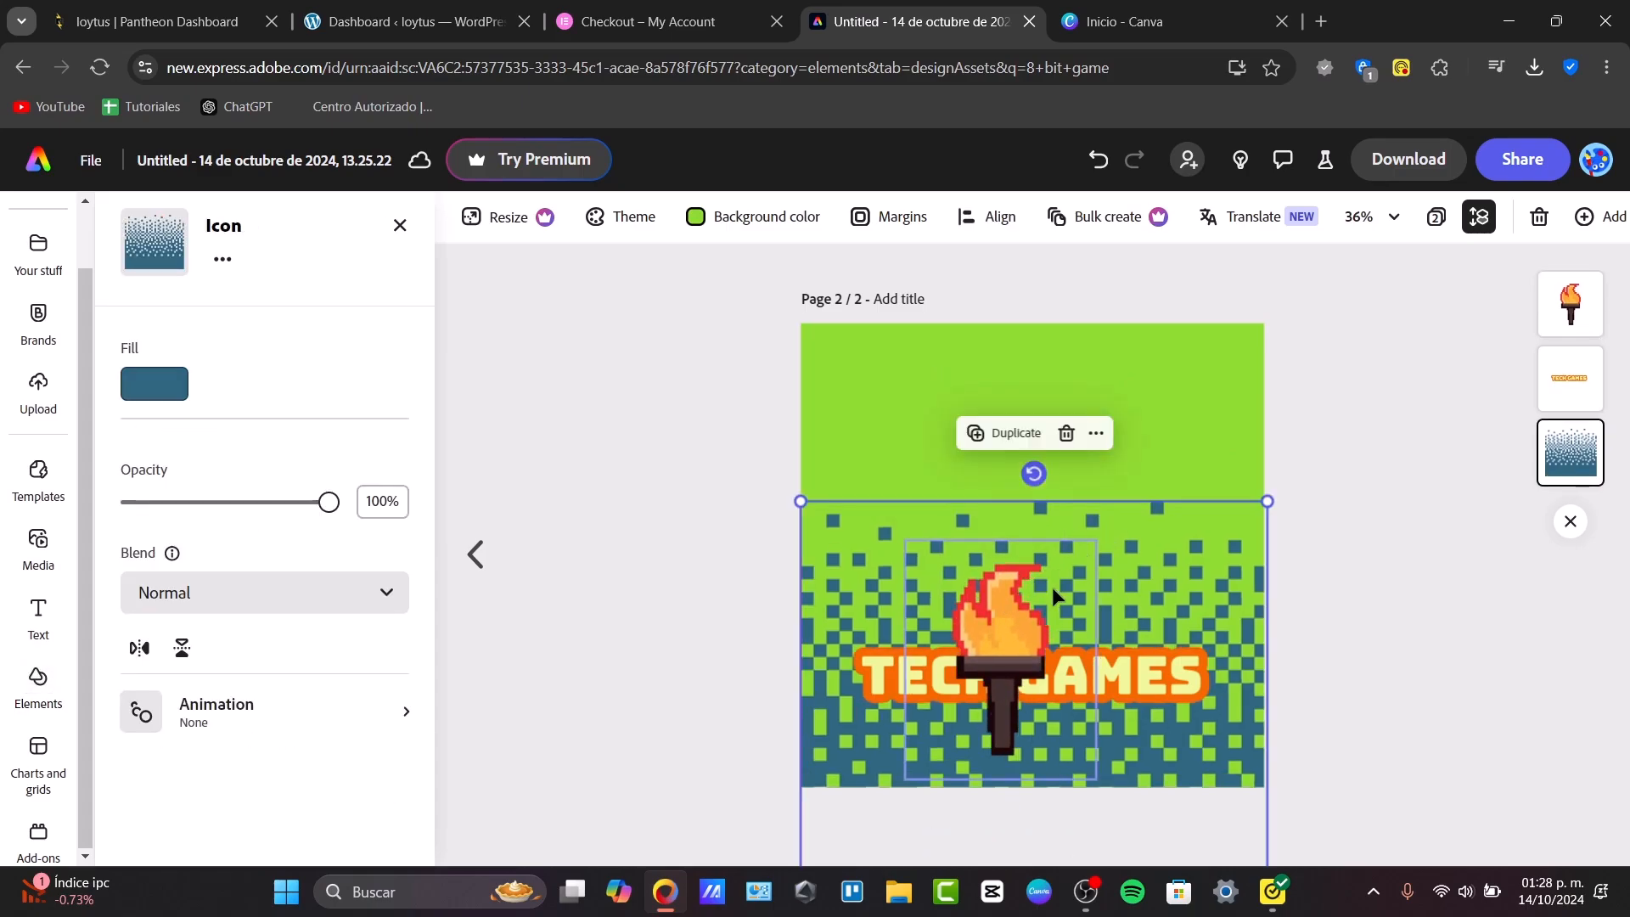
# Enlarge the torch image, position it over the middle of the page, and move its layer behind the pixel pattern and title.
pyautogui.moveTo(1096, 541); pyautogui.dragTo(1270, 349)
pyautogui.moveTo(1158, 460); pyautogui.dragTo(1130, 529)
pyautogui.moveTo(1571, 306); pyautogui.dragTo(1566, 486)
pyautogui.click(1277, 575)
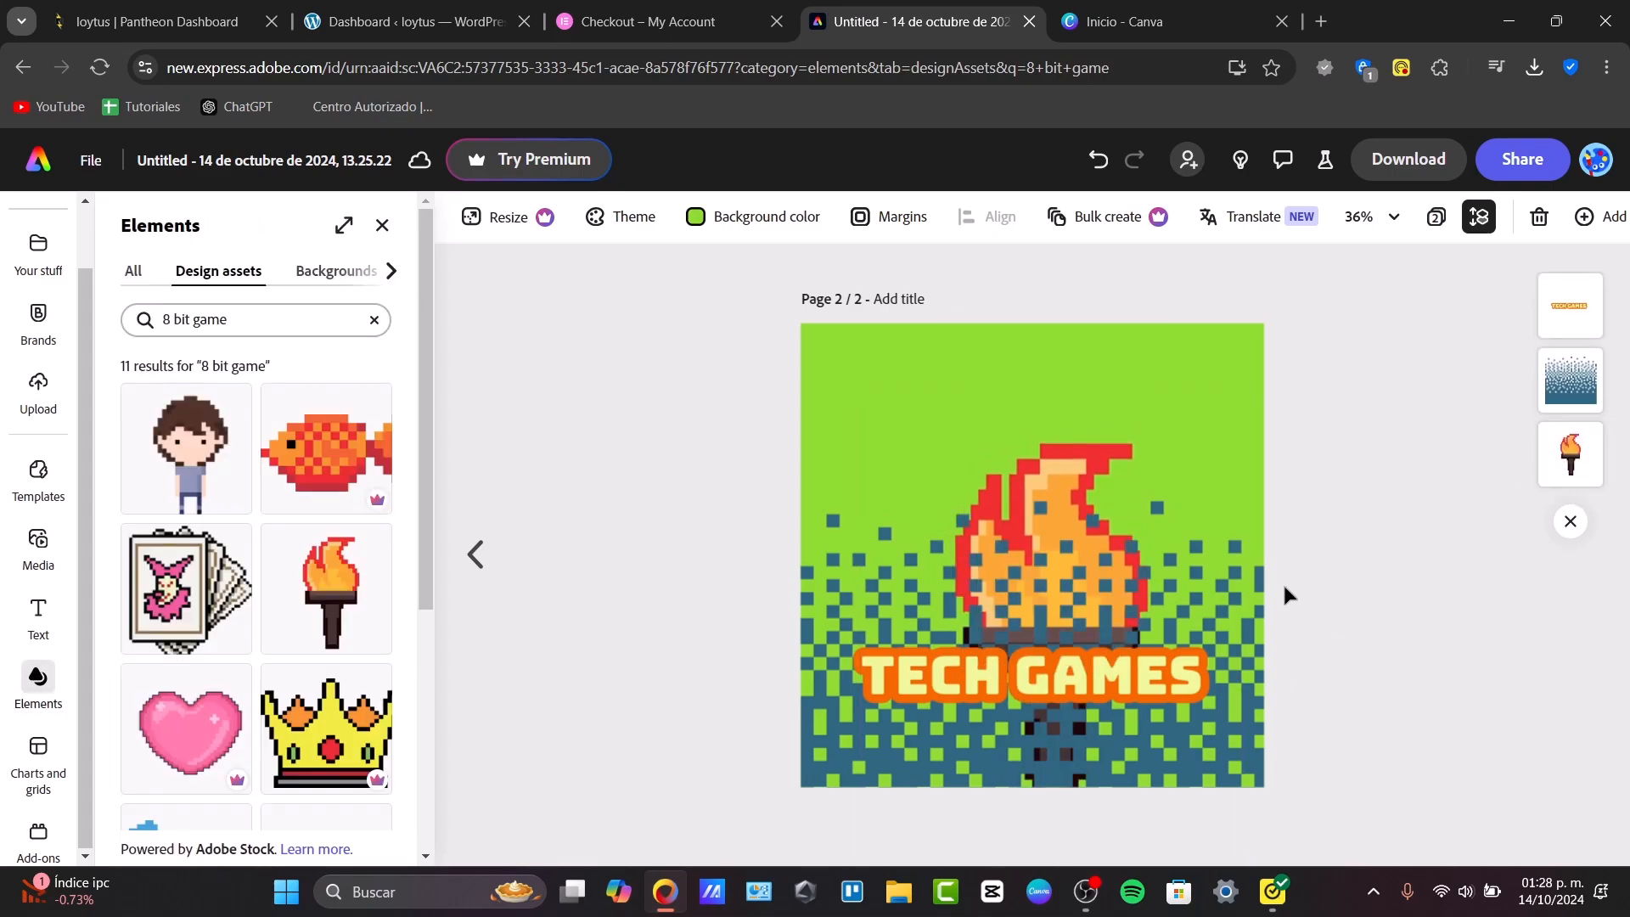
pyautogui.click(1059, 441)
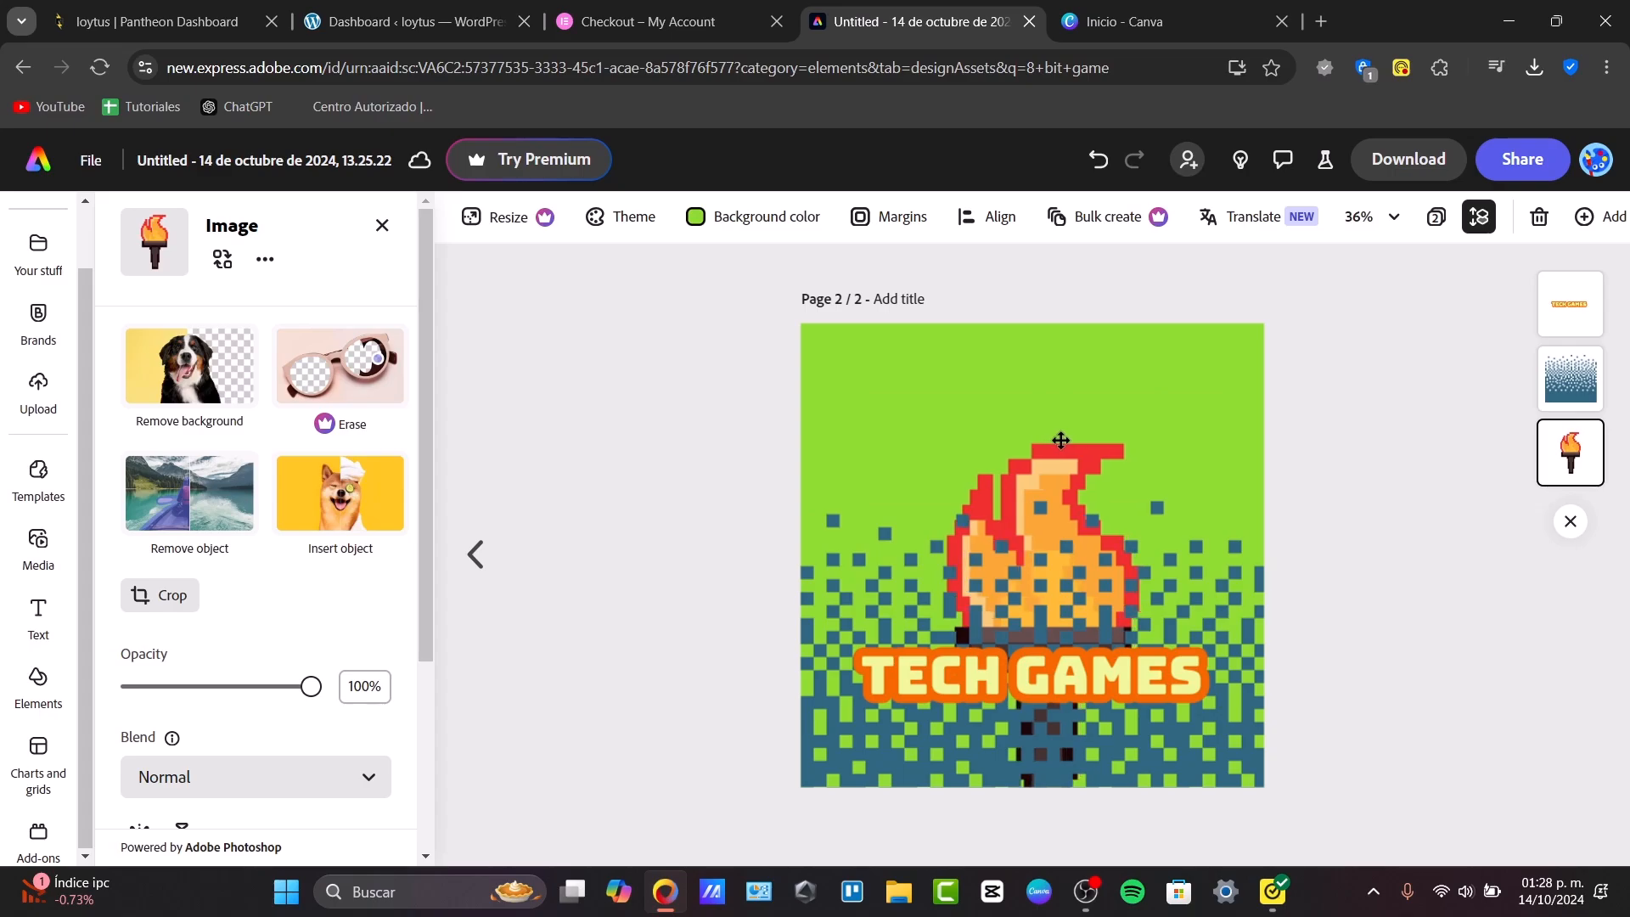
pyautogui.click(1293, 317)
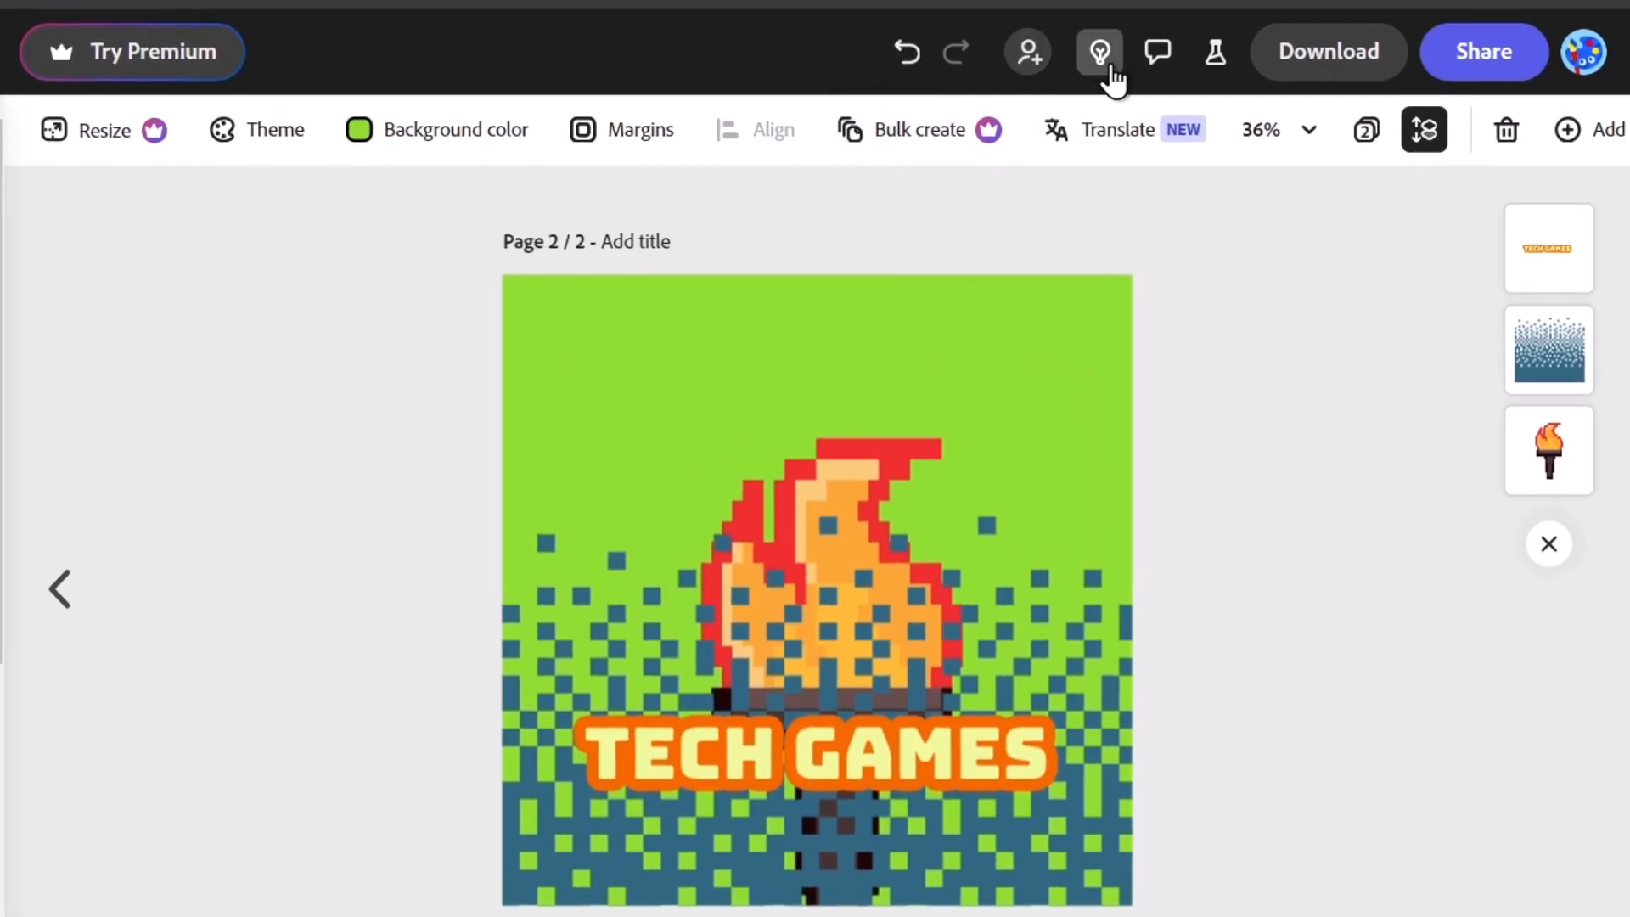
# Download the selected page in PNG format, and view the downloaded image before returning to the design.
pyautogui.click(1291, 55)
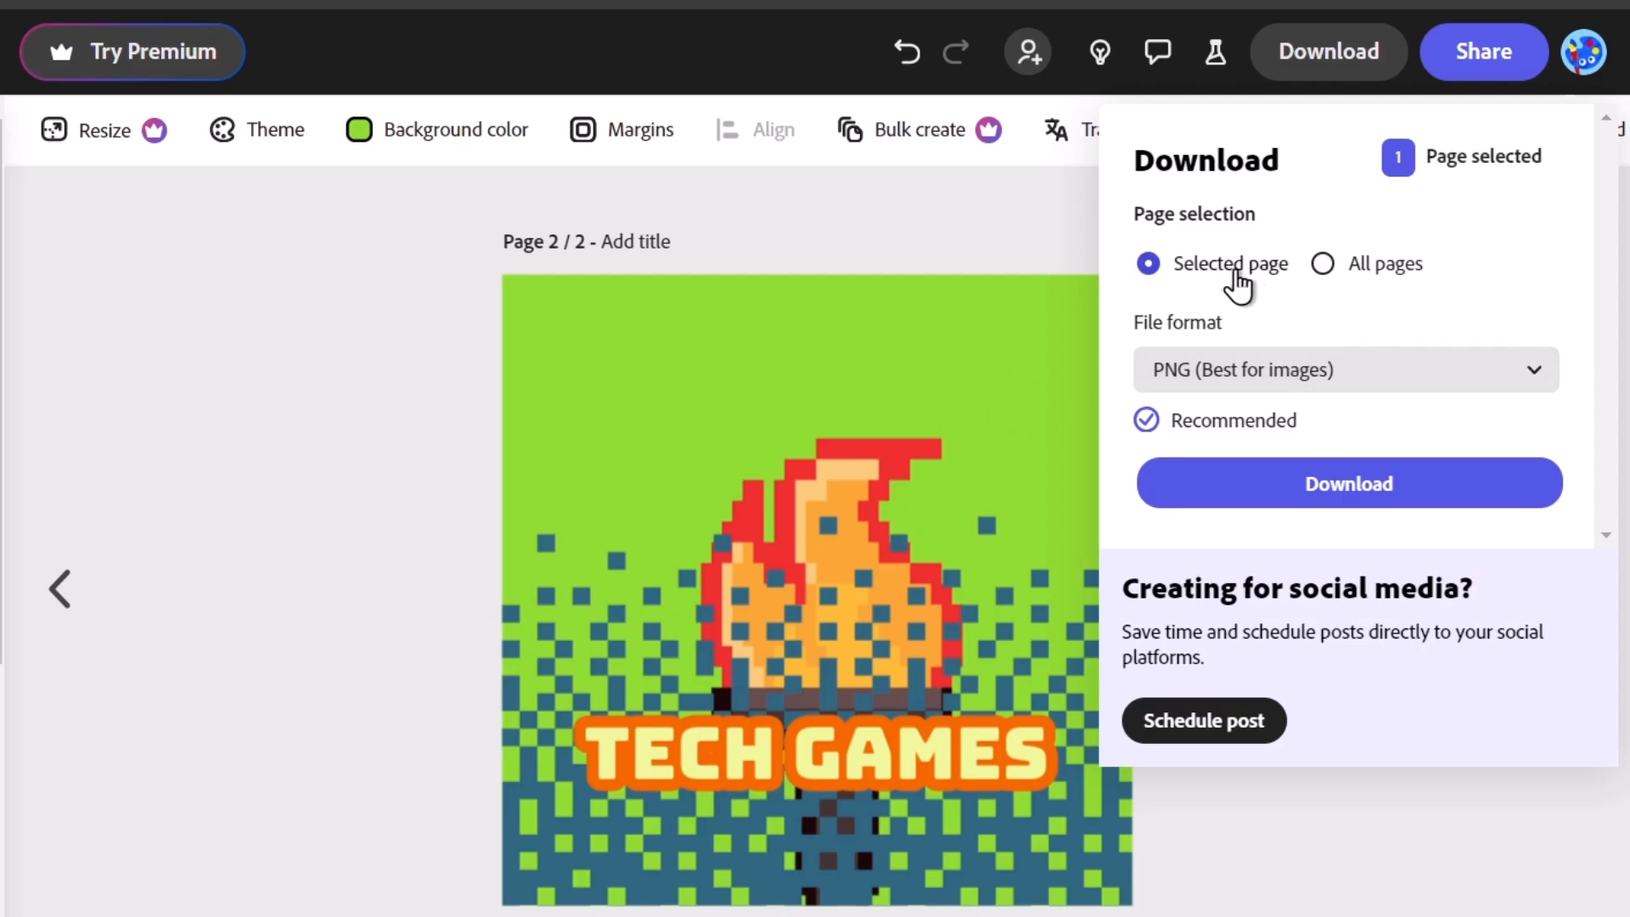
pyautogui.click(1280, 376)
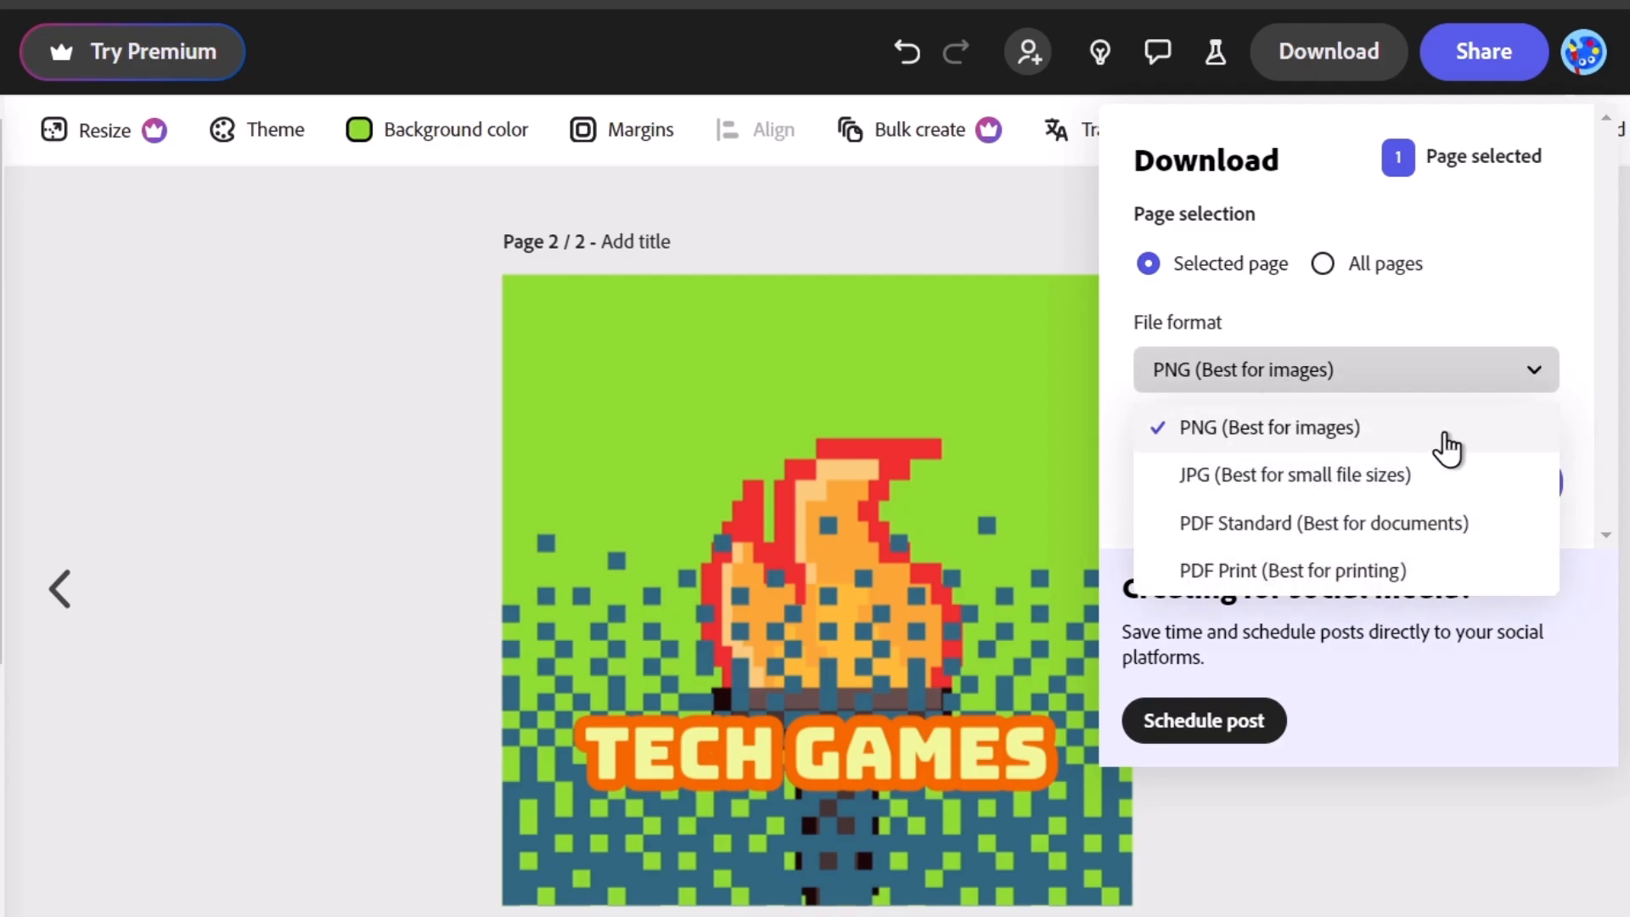
pyautogui.click(1407, 445)
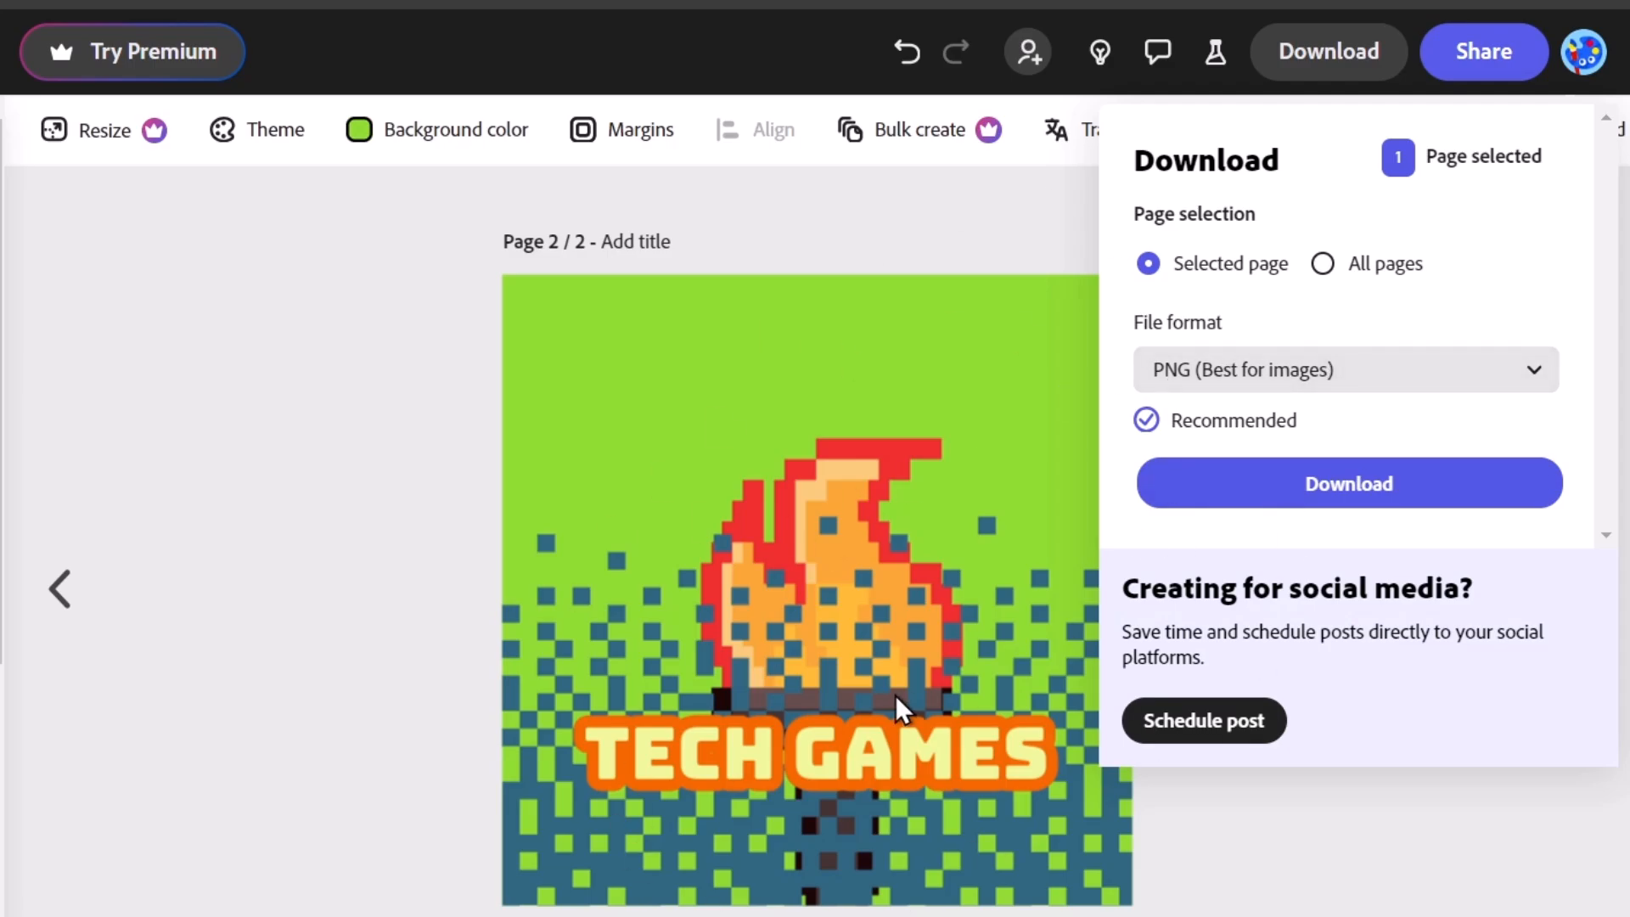
pyautogui.click(1468, 477)
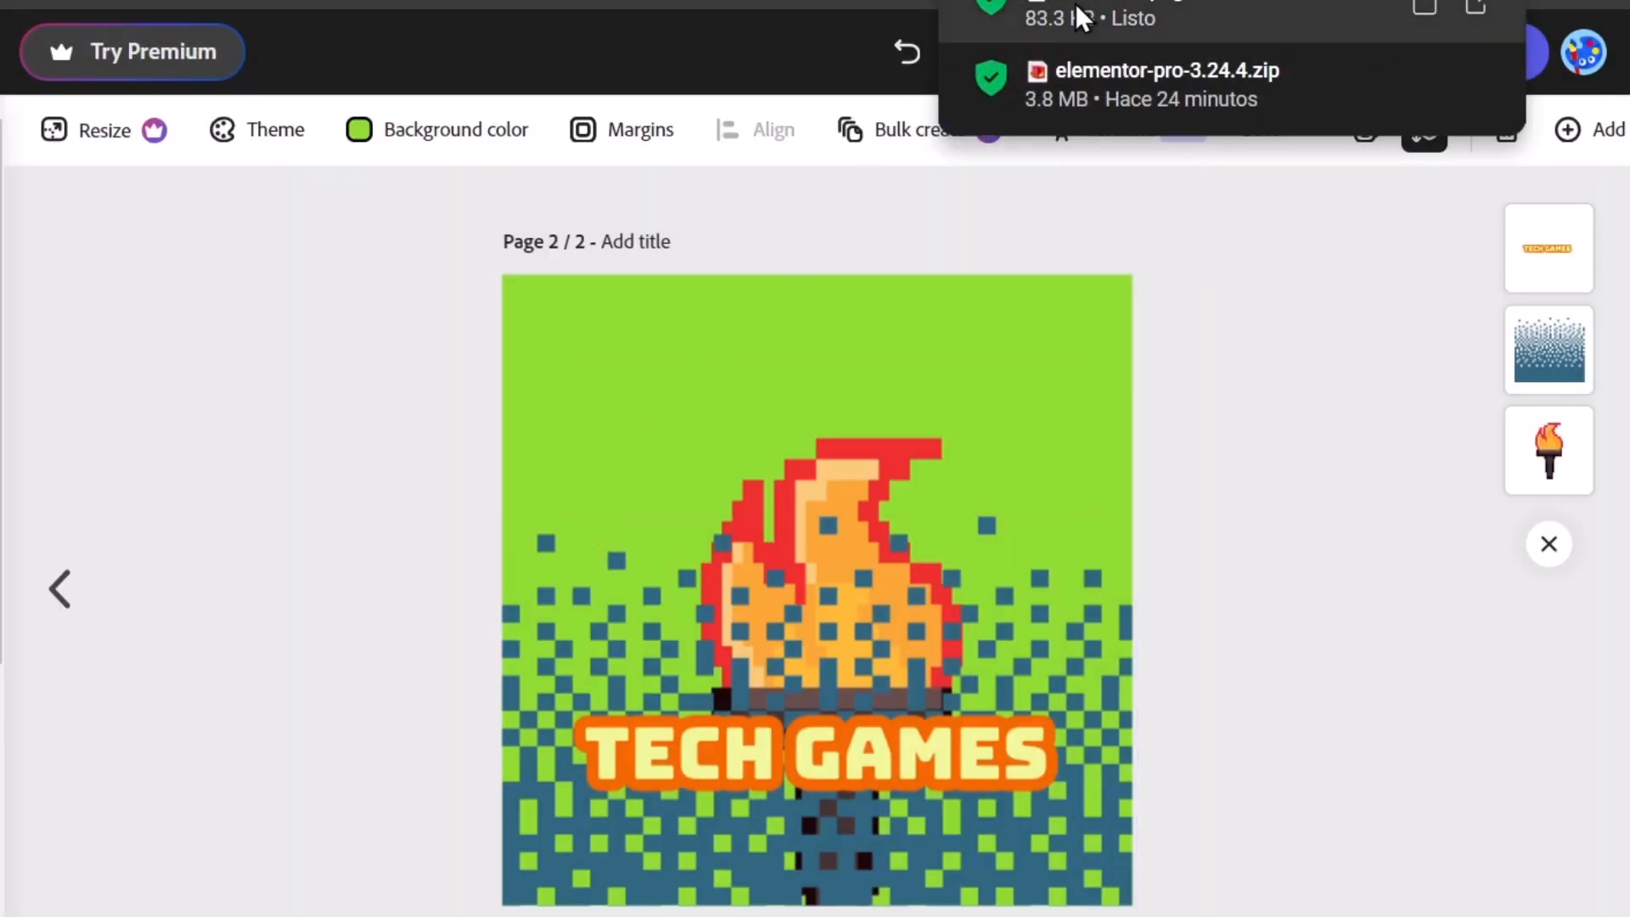
pyautogui.click(1076, 3)
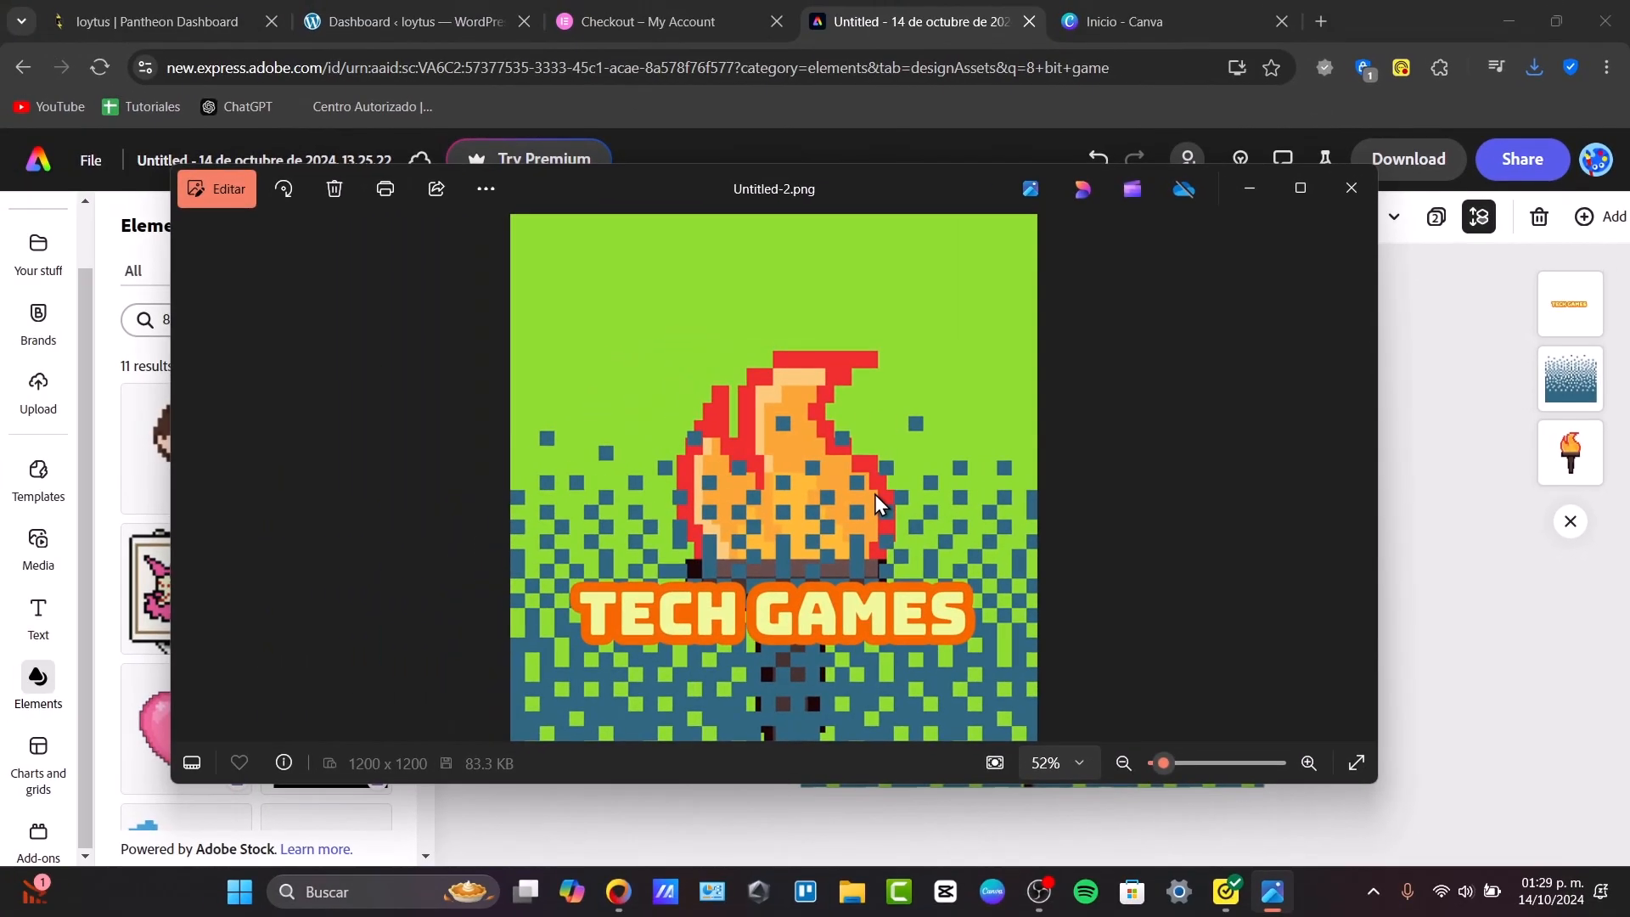
pyautogui.click(1484, 521)
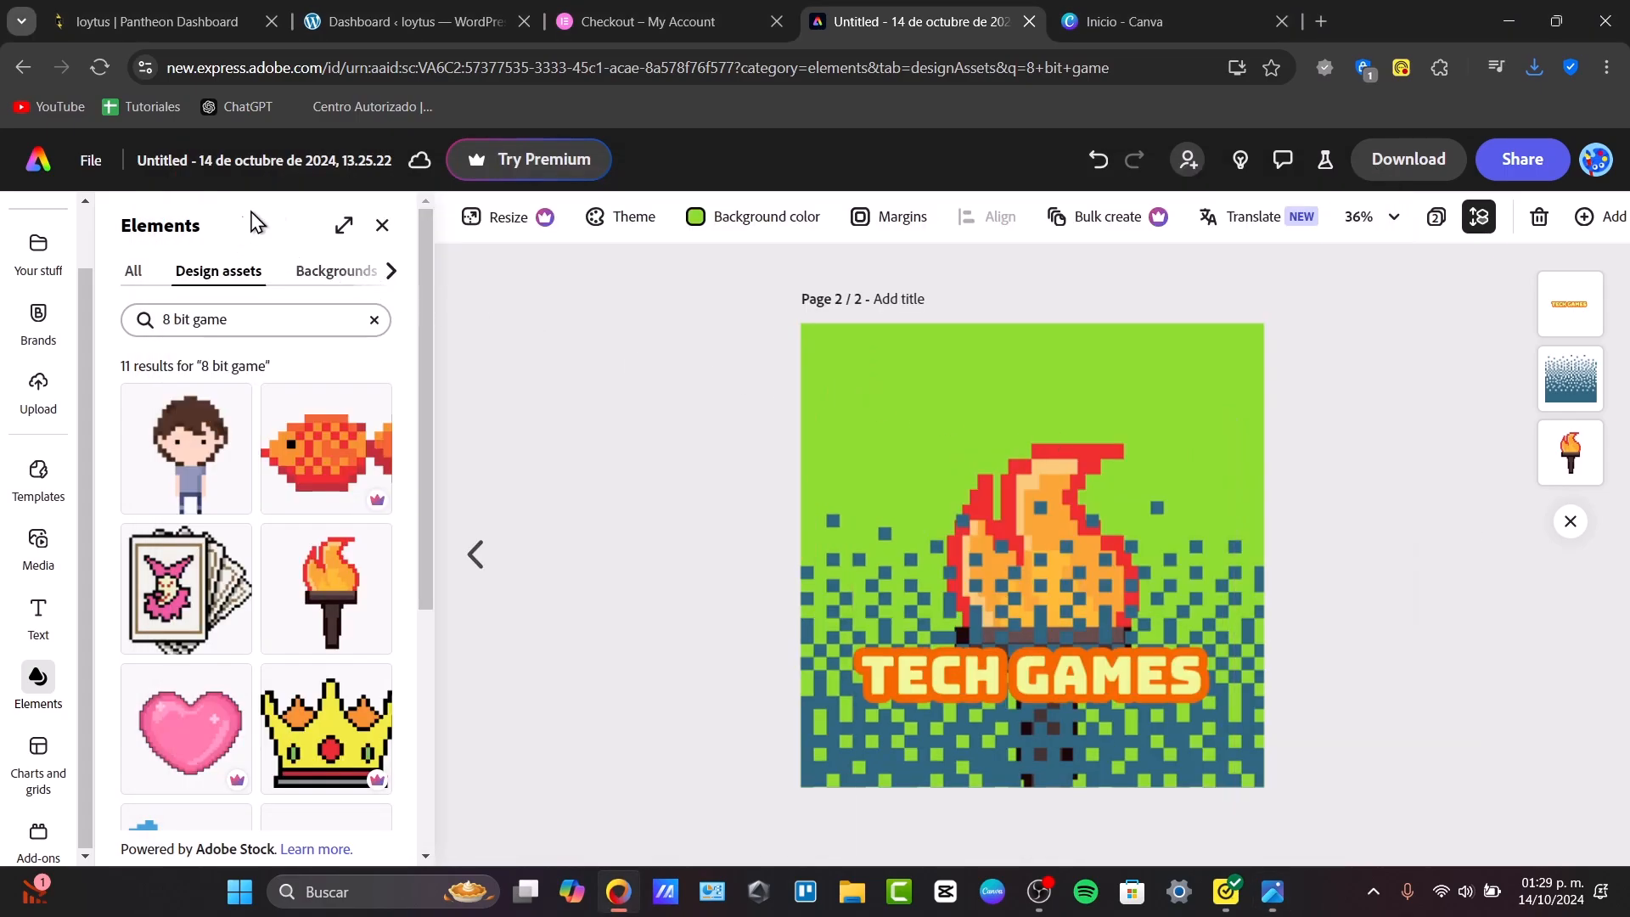
# View the Premium free trial offer, and close it without starting the trial.
pyautogui.click(536, 170)
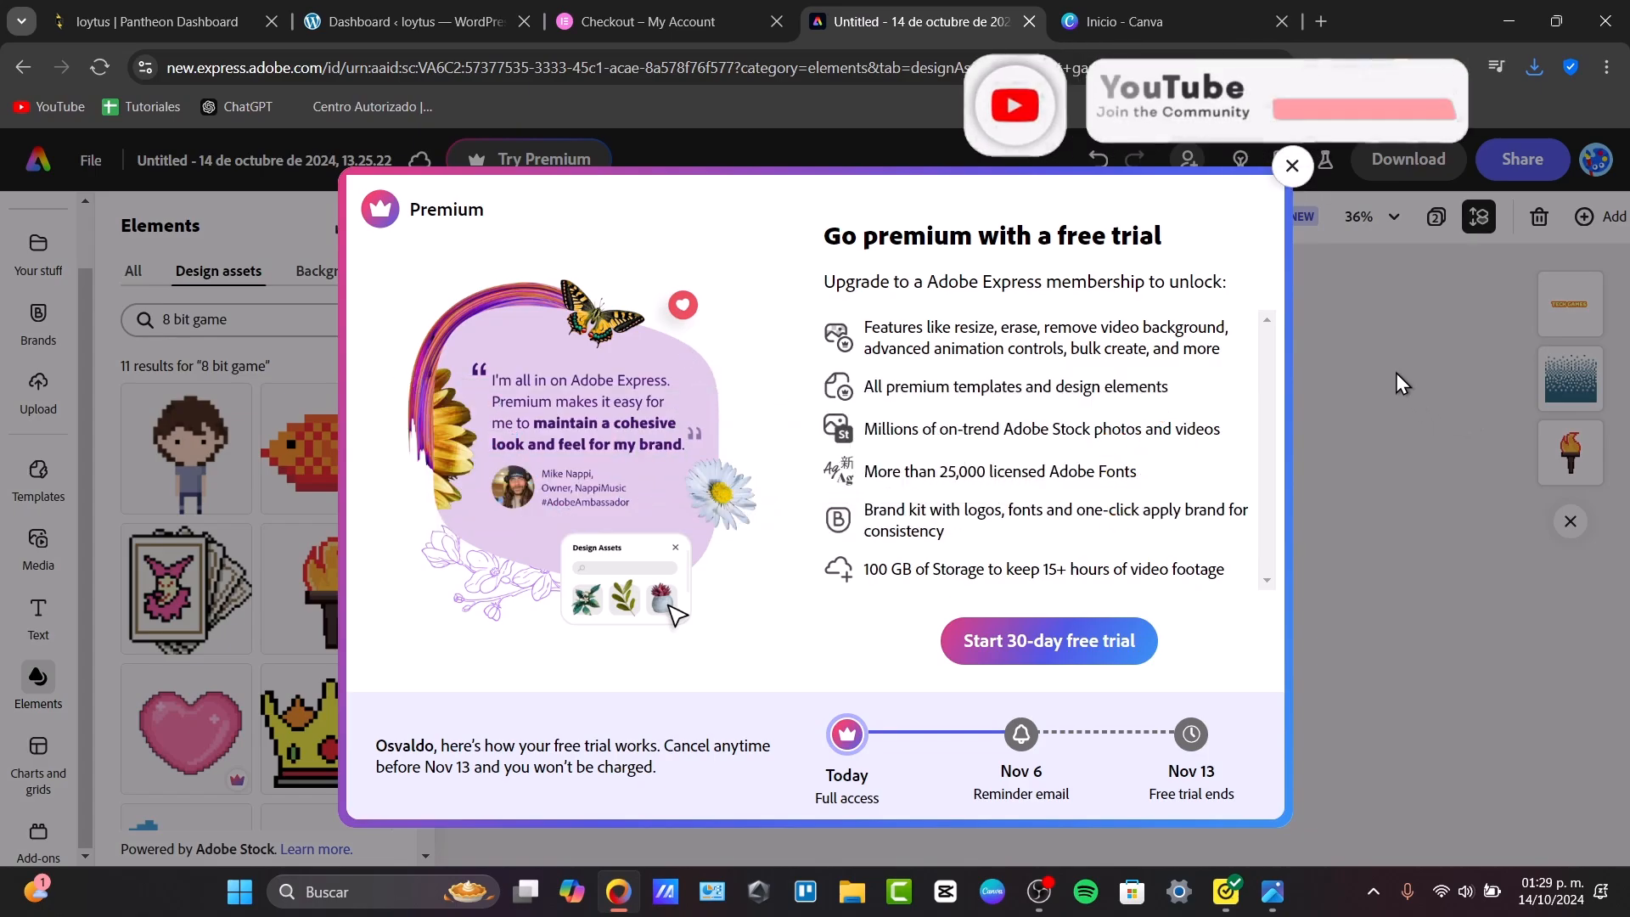
pyautogui.click(1291, 164)
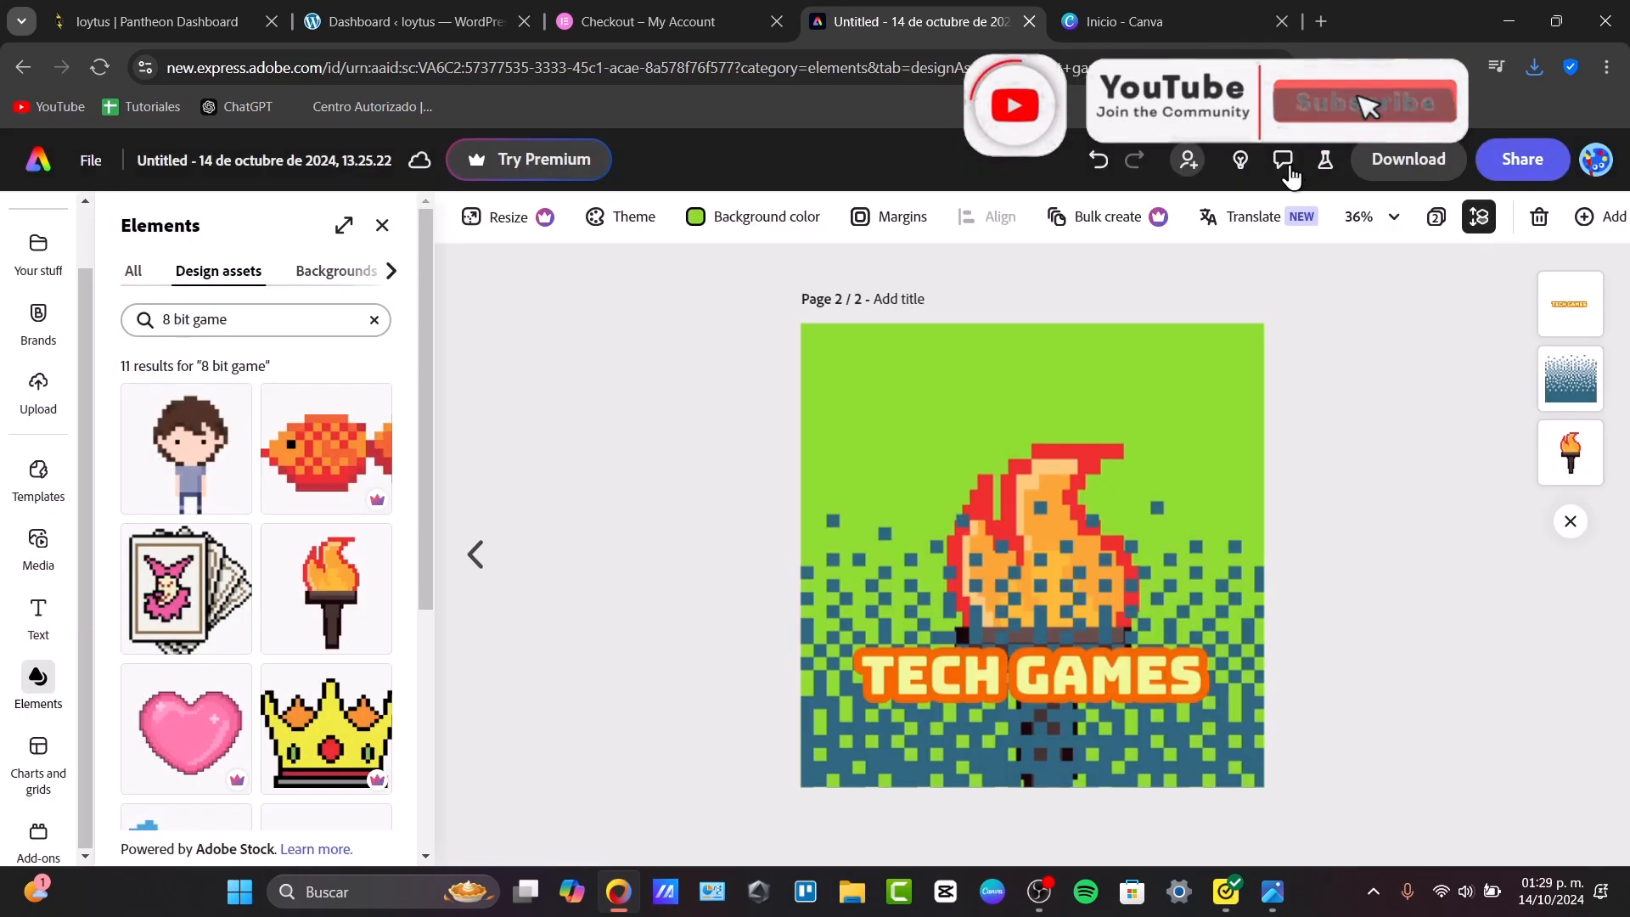